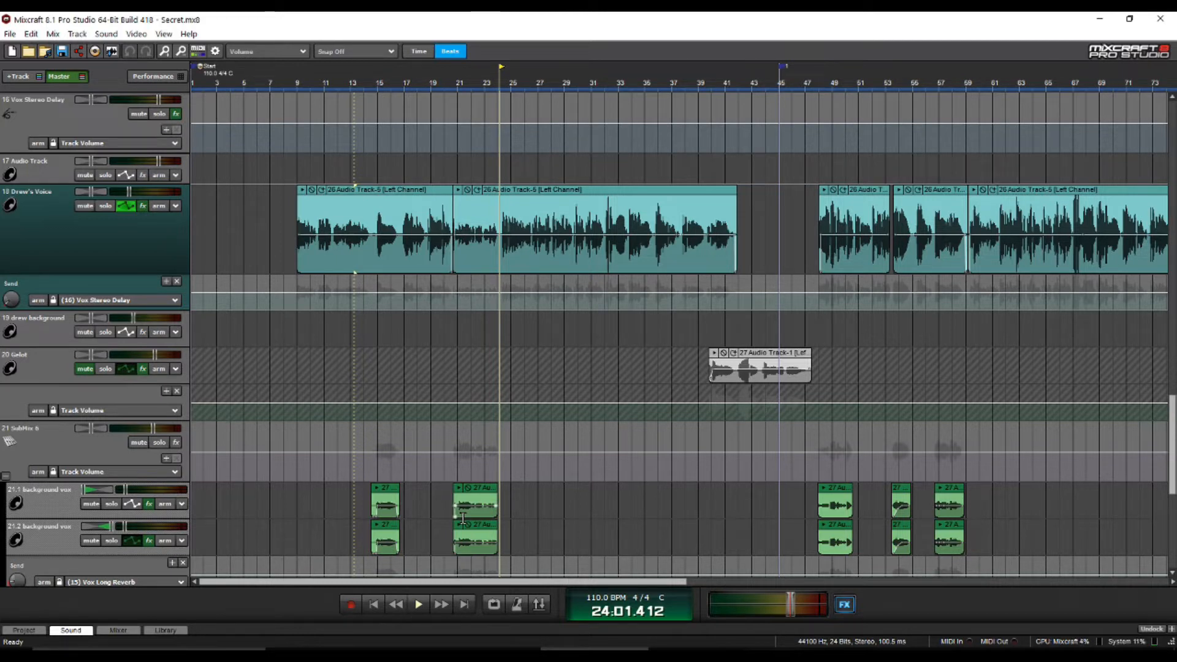
Play the lead voice track's first section from bar 7 and stop around bar 16
left_click(274, 221)
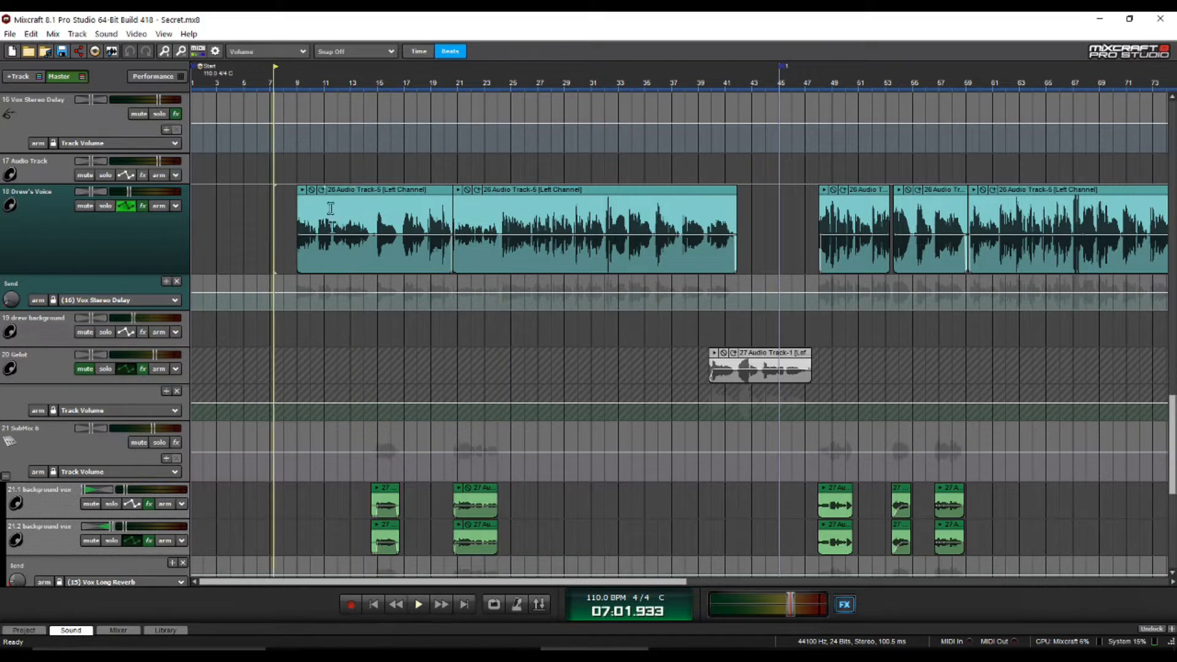
left_click(417, 606)
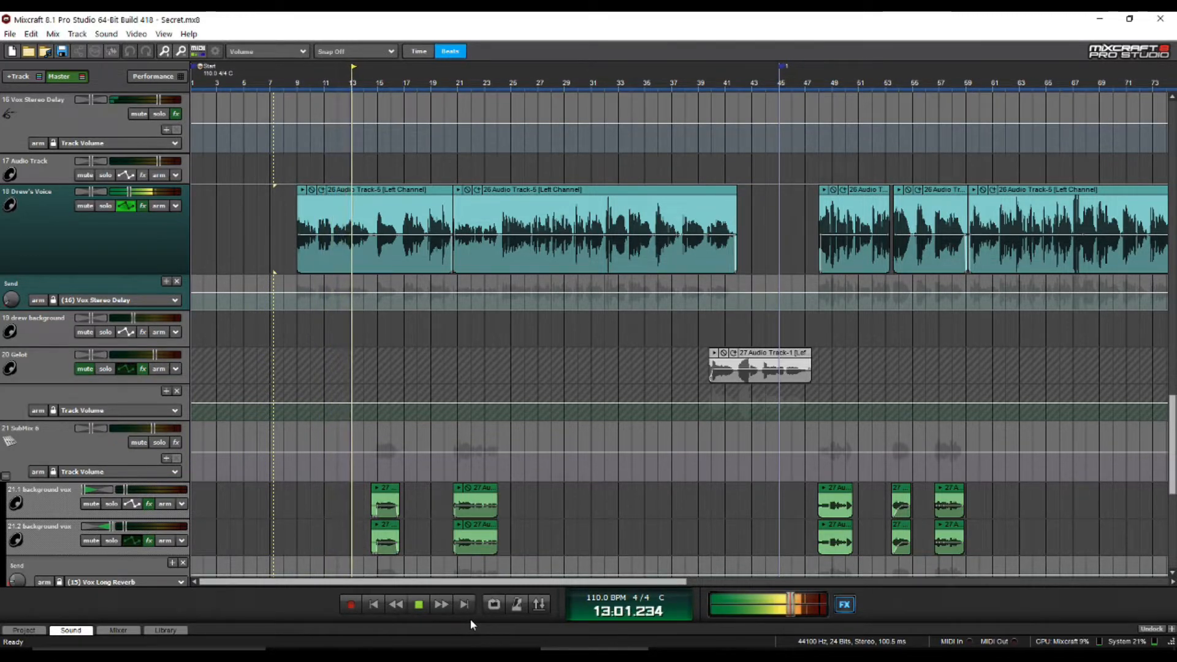
left_click(419, 607)
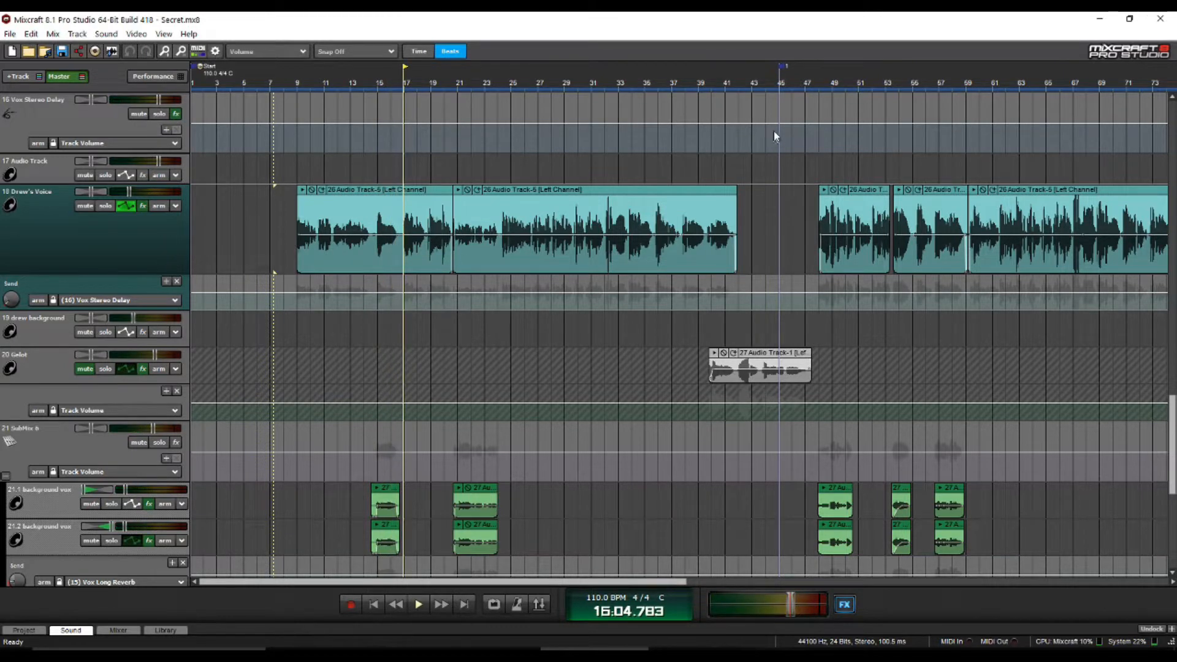
Play the lead voice track's second section from bar 46 and stop around bar 54
left_click(792, 73)
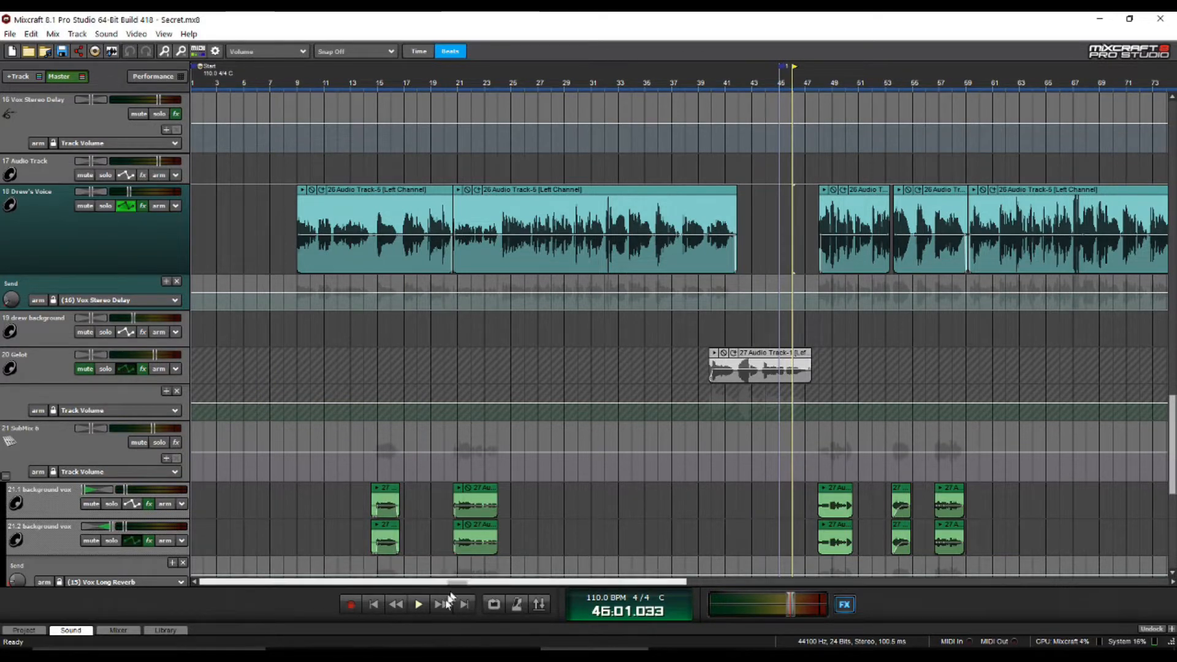
left_click(412, 608)
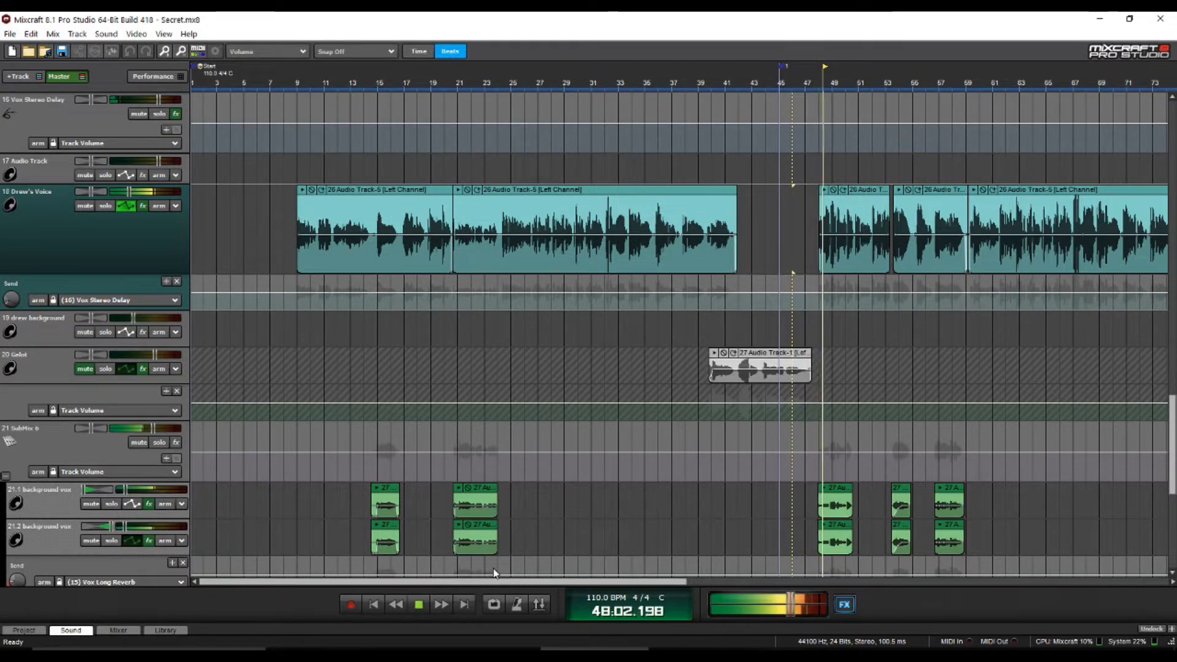
left_click(420, 606)
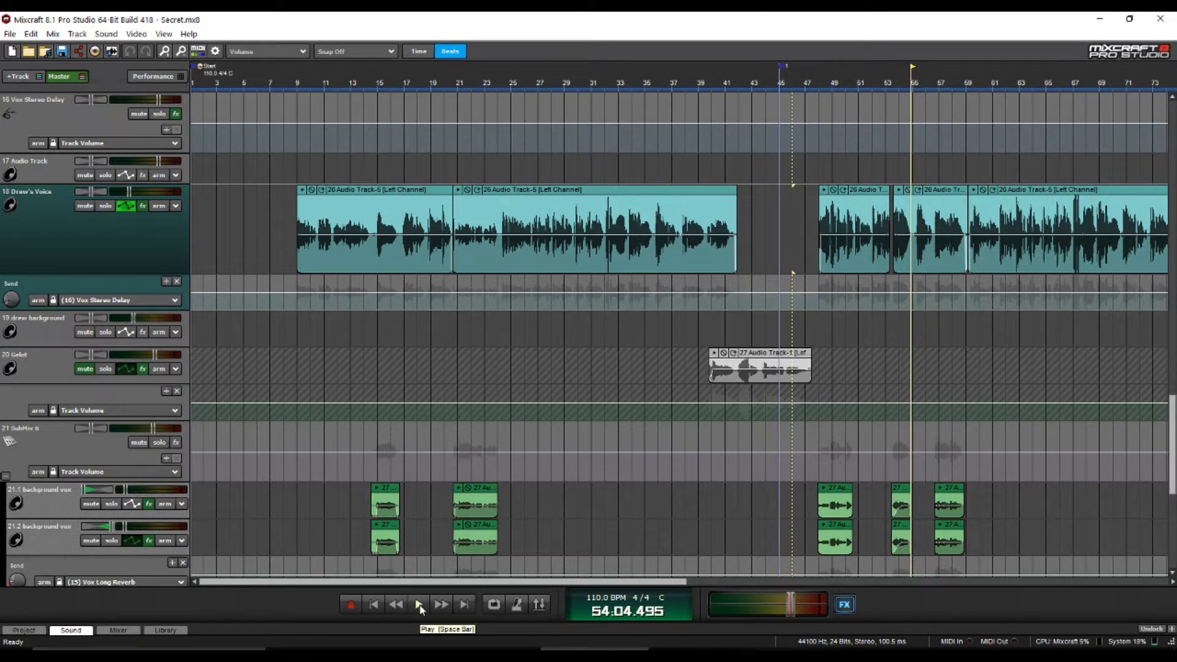
Play track 18 from bar 9 with its whole effect chain bypassed, re-enable the chain partway through, and stop playback
left_click(146, 206)
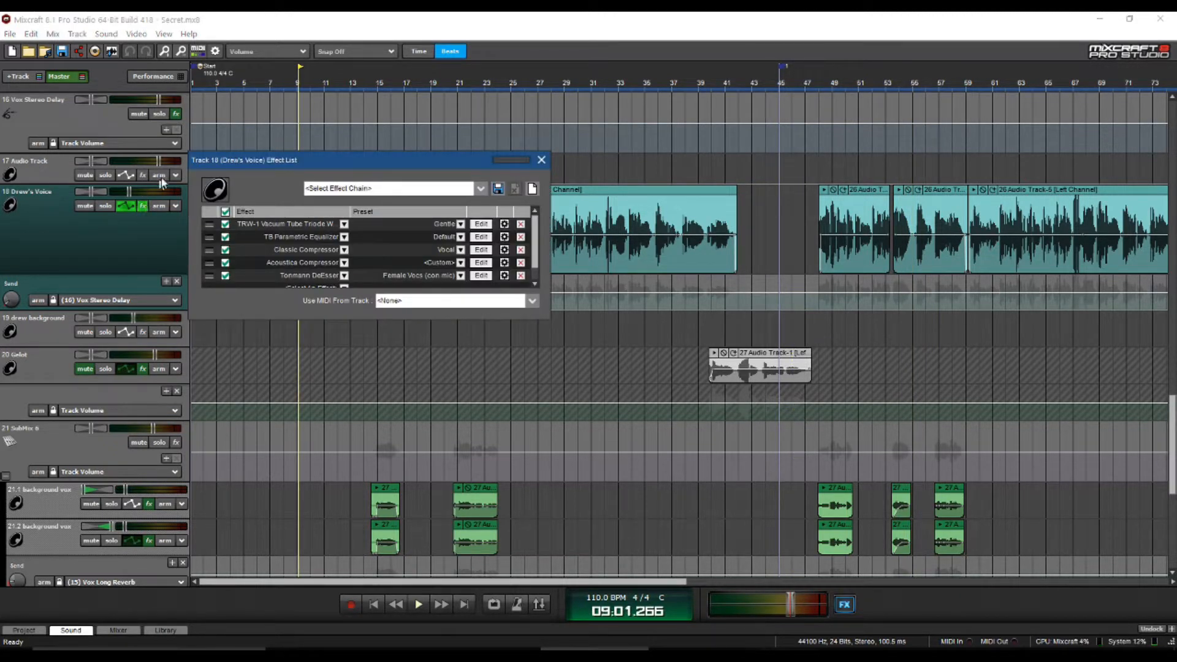
left_click(226, 211)
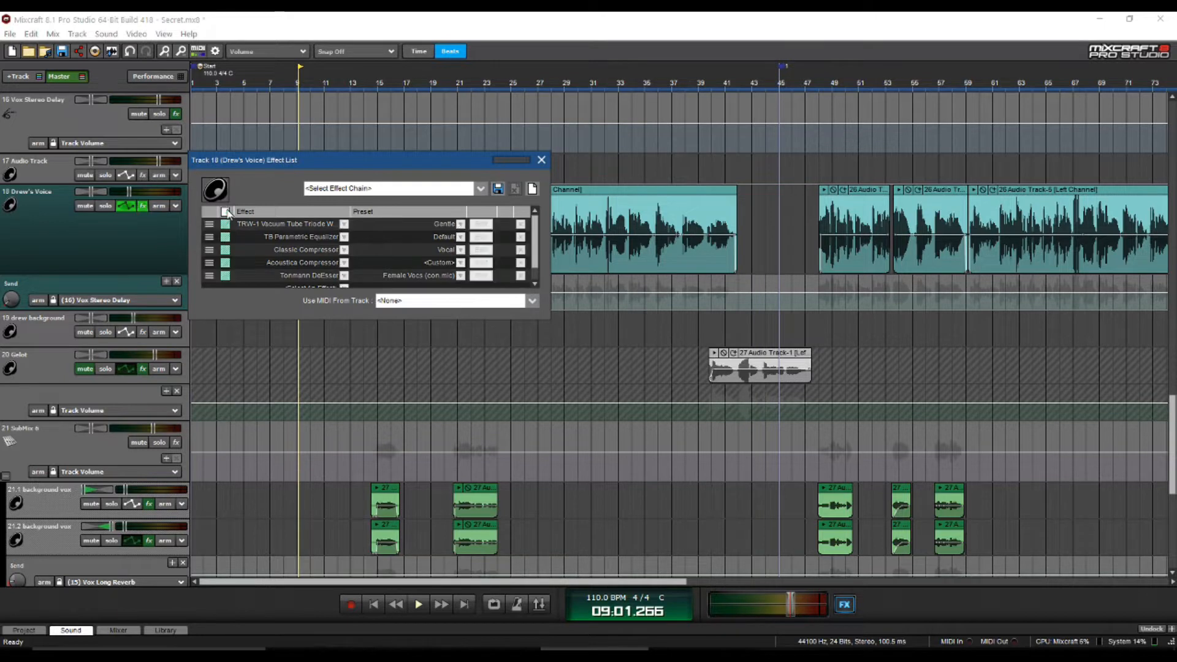
left_click(416, 605)
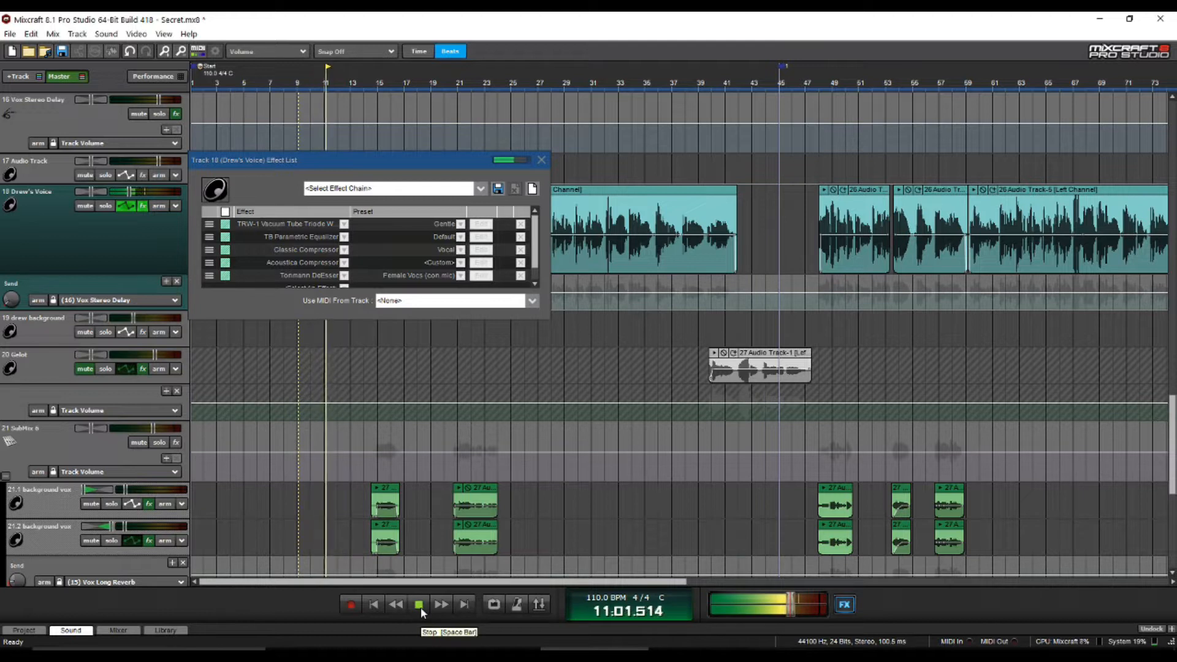
left_click(225, 212)
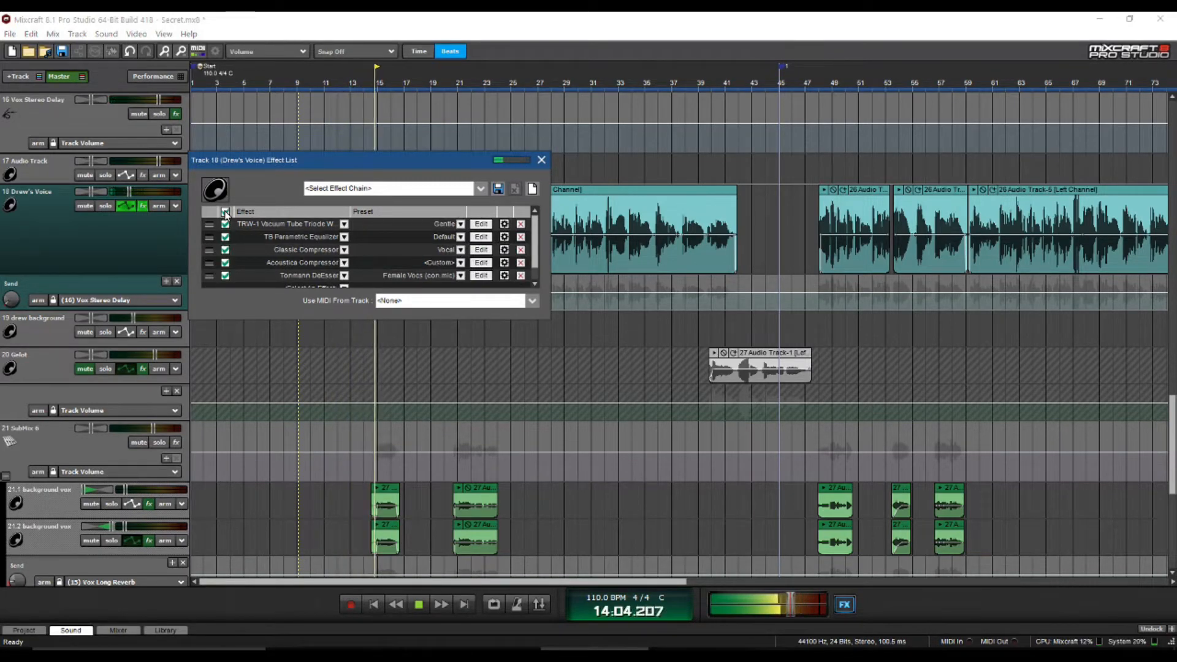
left_click(419, 605)
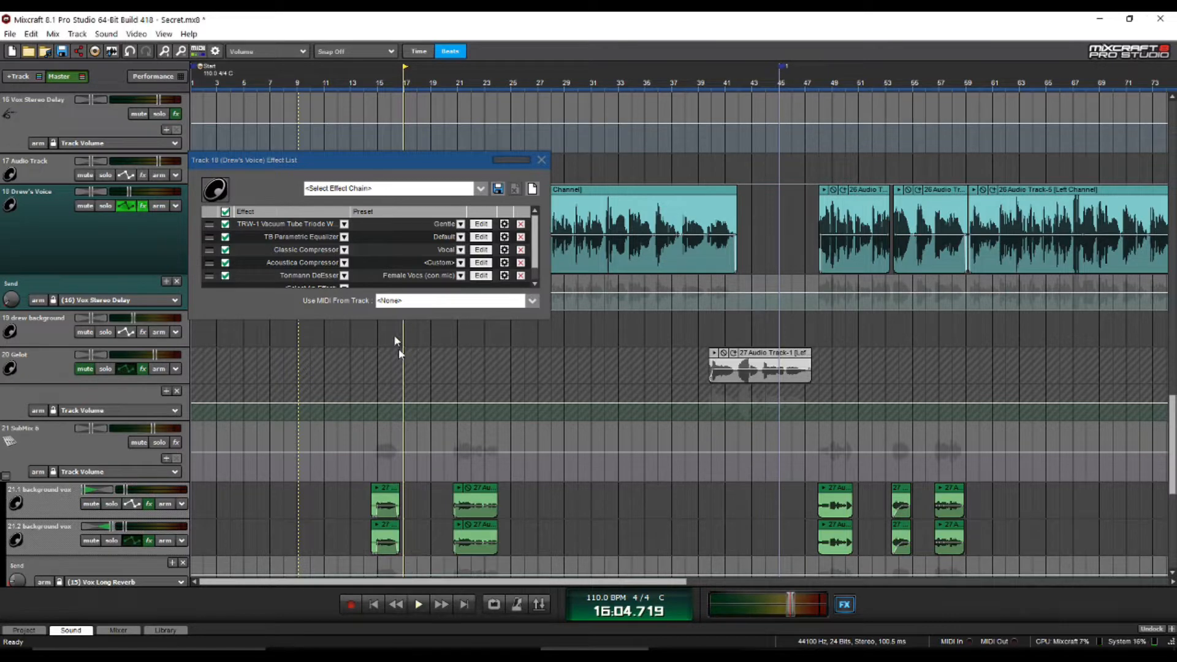
Open track 18's TB Parametric Equalizer, leave it as the only active effect, and raise the track's volume
left_click_drag(428, 164, 849, 260)
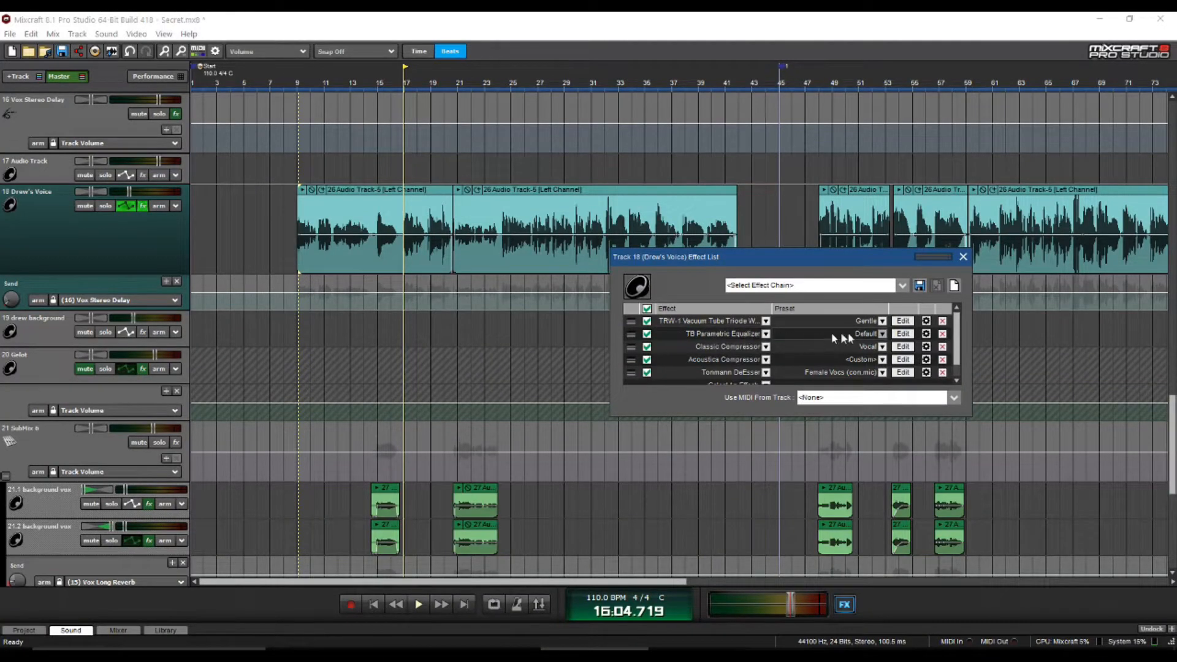
left_click(902, 333)
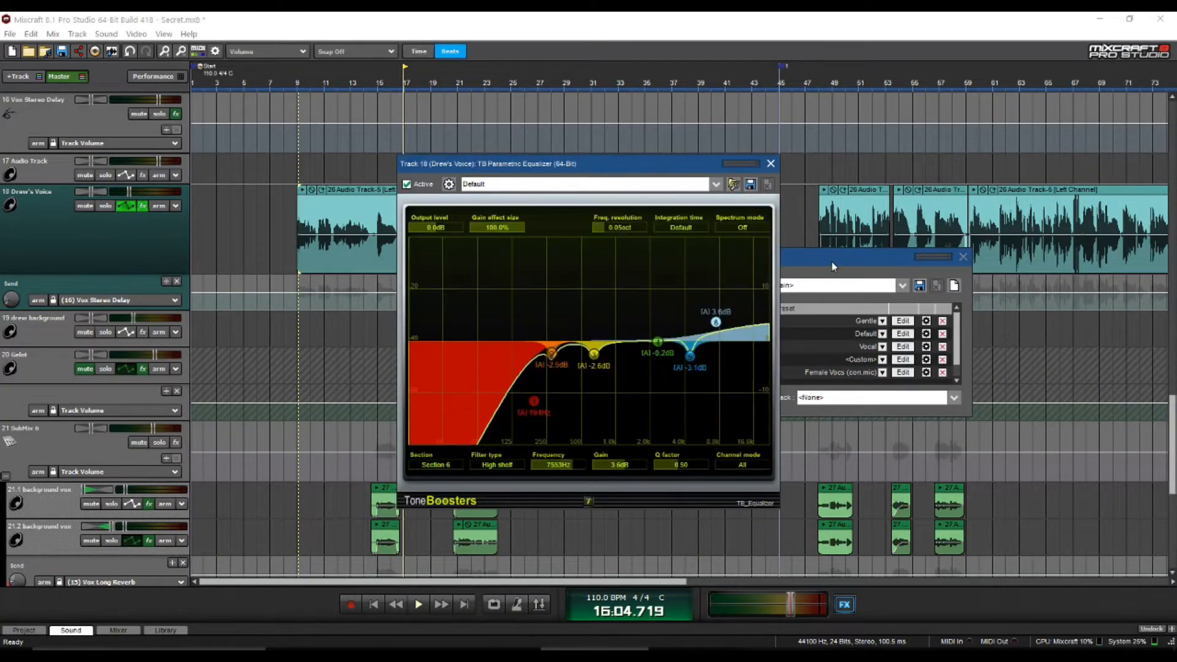
left_click_drag(871, 256, 1015, 277)
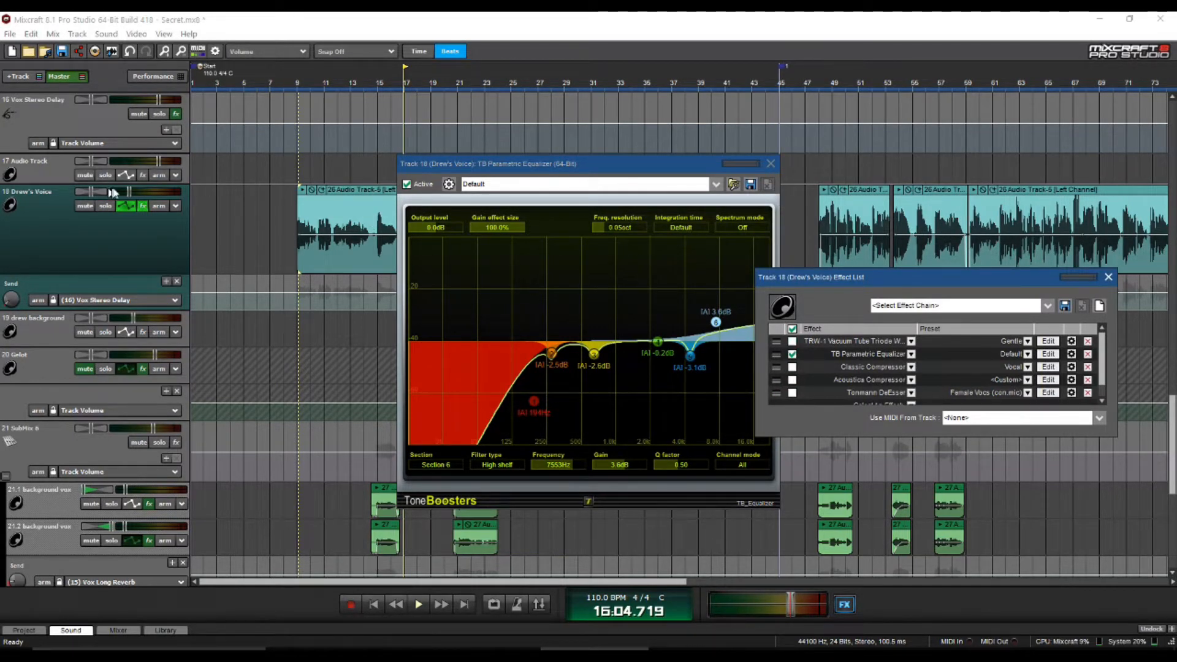
left_click_drag(127, 190, 149, 195)
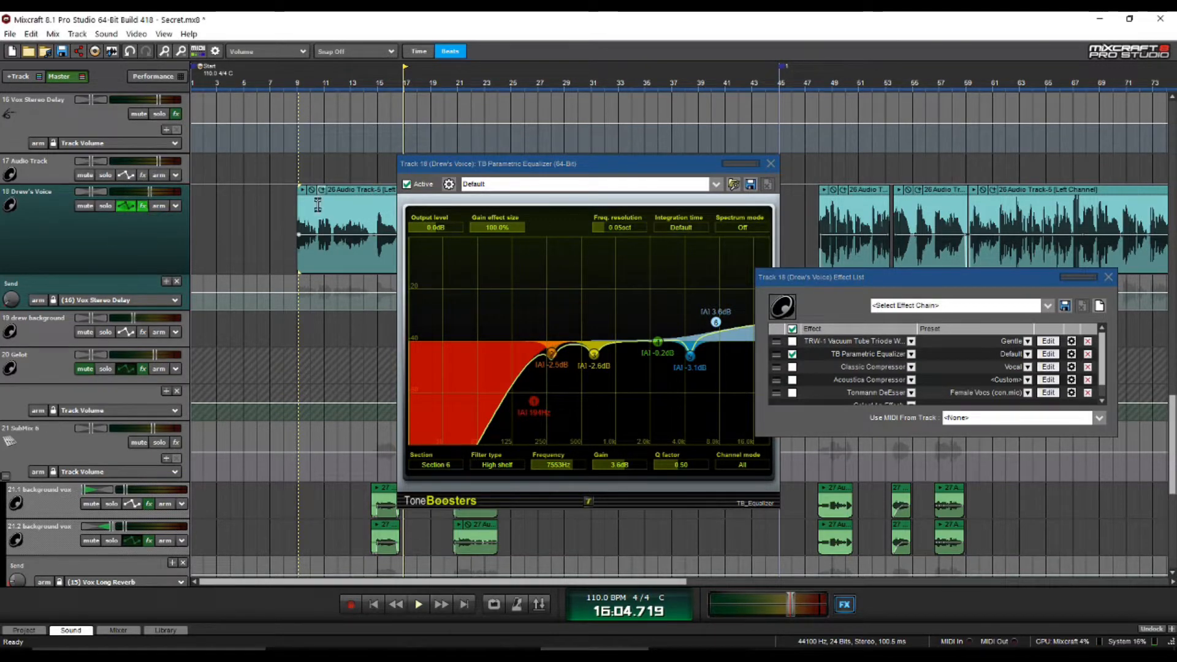
Review the equalizer's bands one by one, examining each band's filter type, frequency, gain and Q factor
left_click_drag(521, 164, 549, 123)
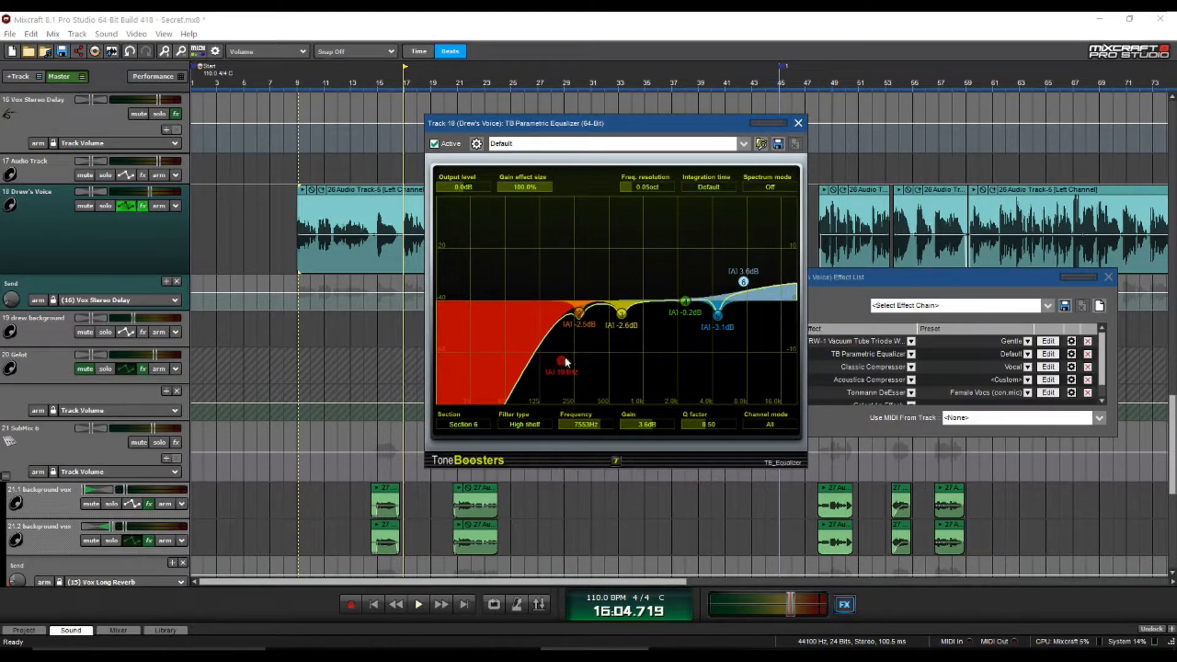
left_click(581, 312)
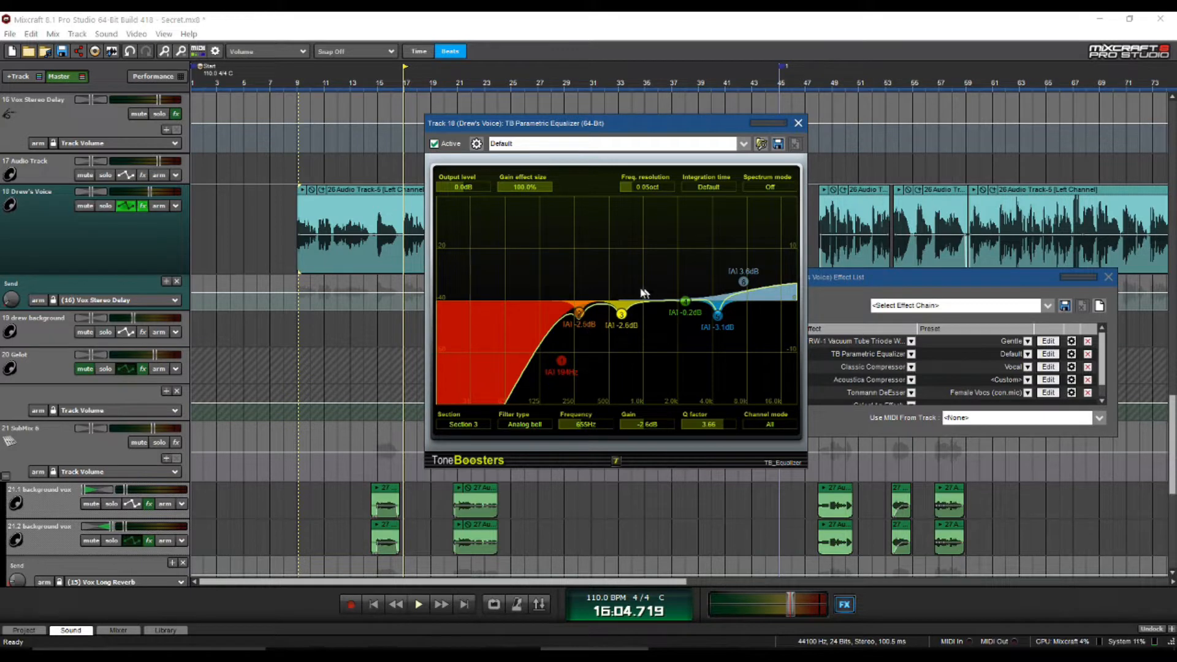
left_click(685, 301)
left_click(717, 317)
left_click(744, 283)
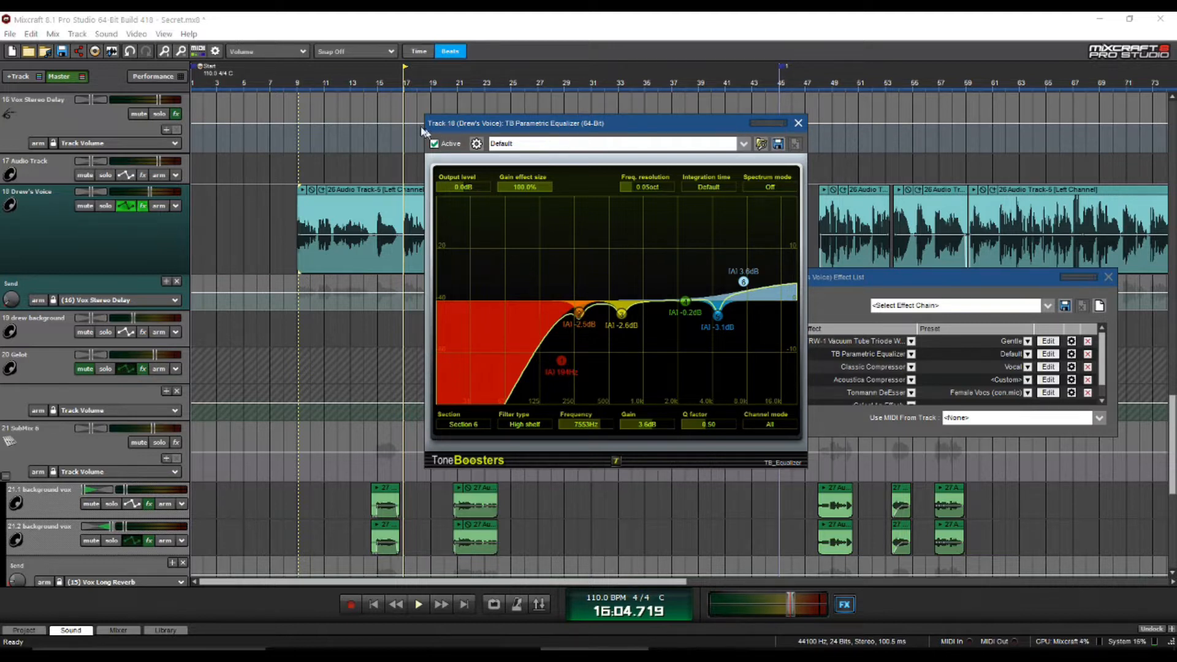
Play the vocal from bar 8, switching the TB Parametric Equalizer off and on again to compare, and stop playback
left_click(301, 77)
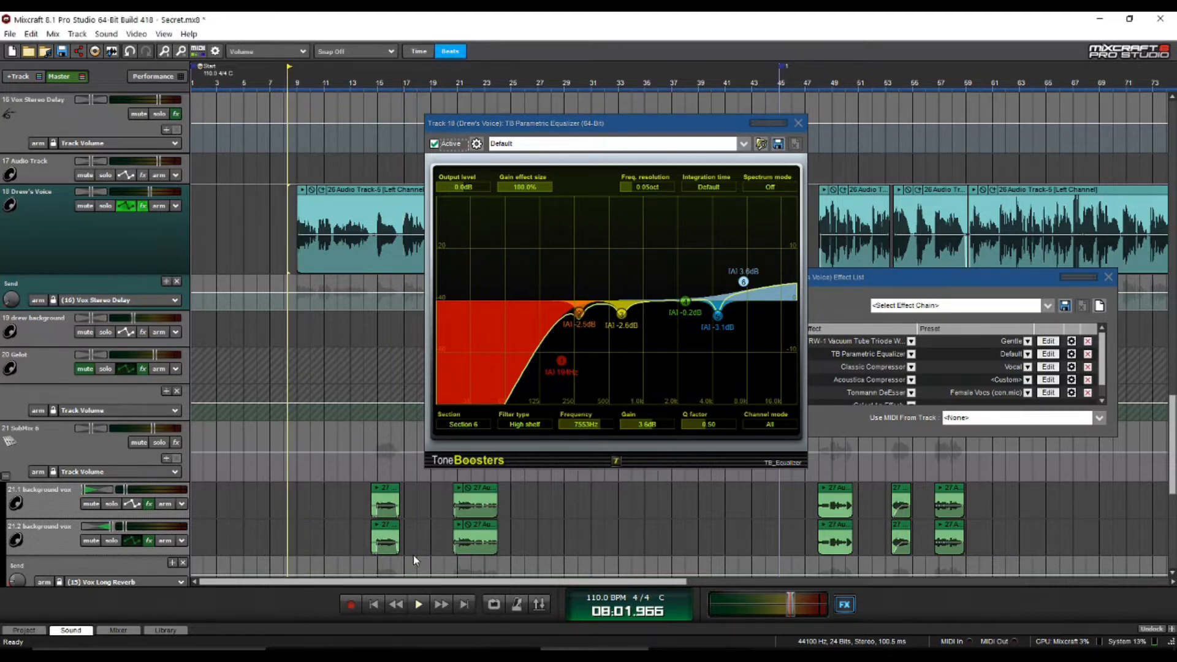
left_click(419, 604)
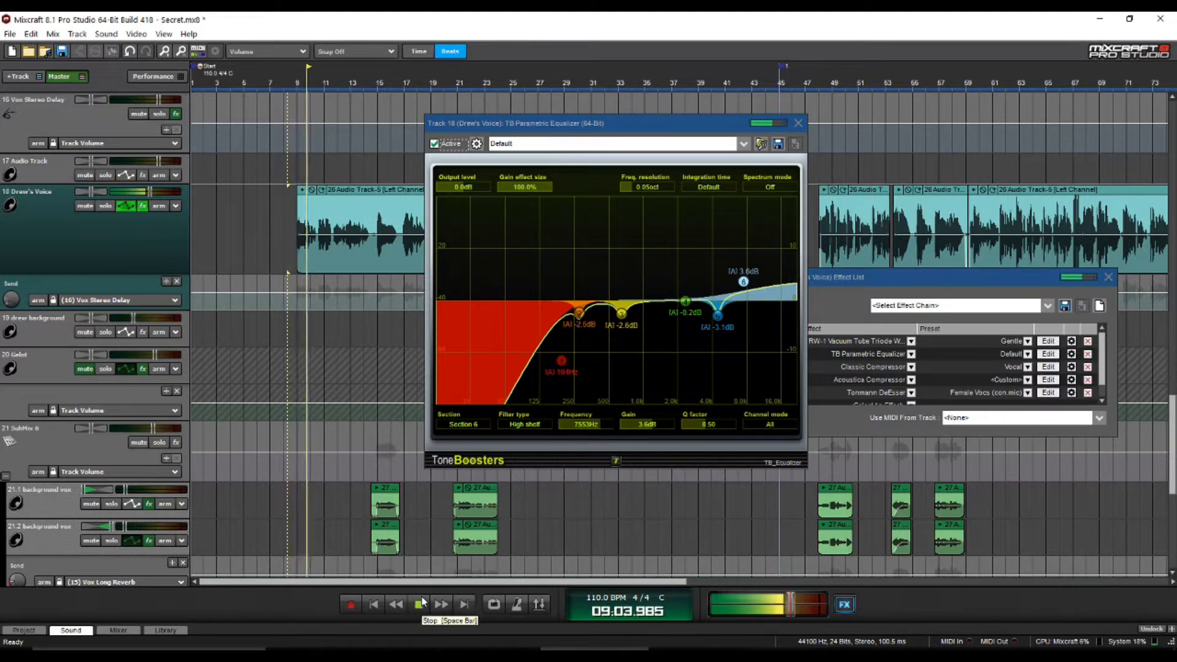
left_click(435, 144)
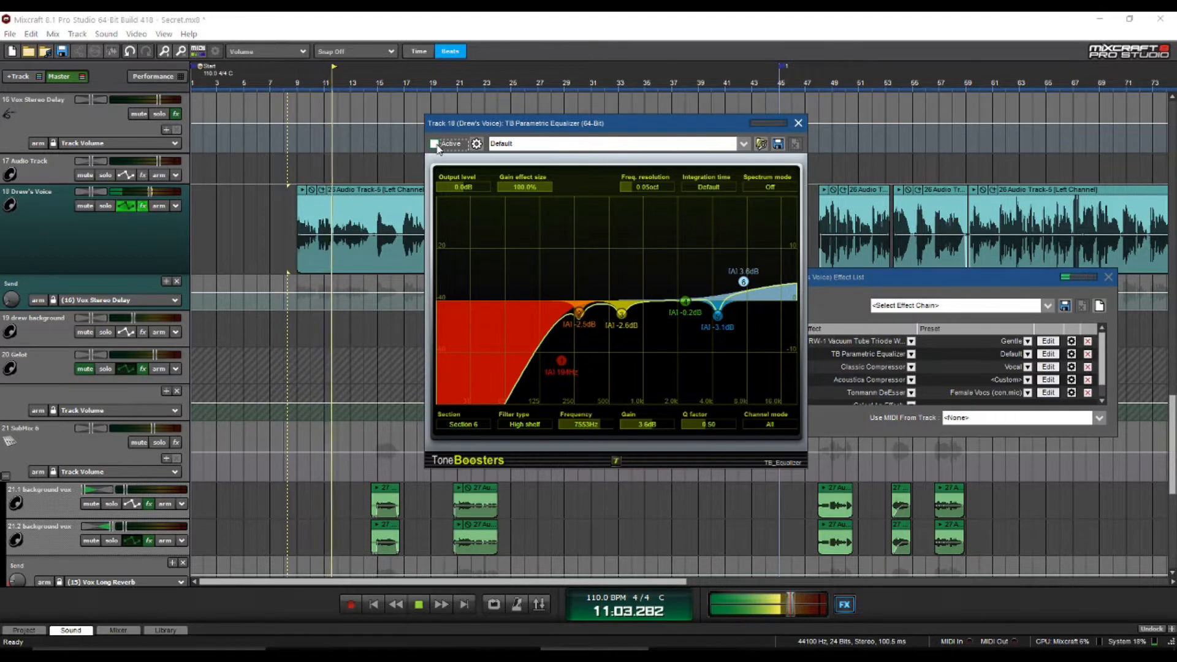
left_click(434, 144)
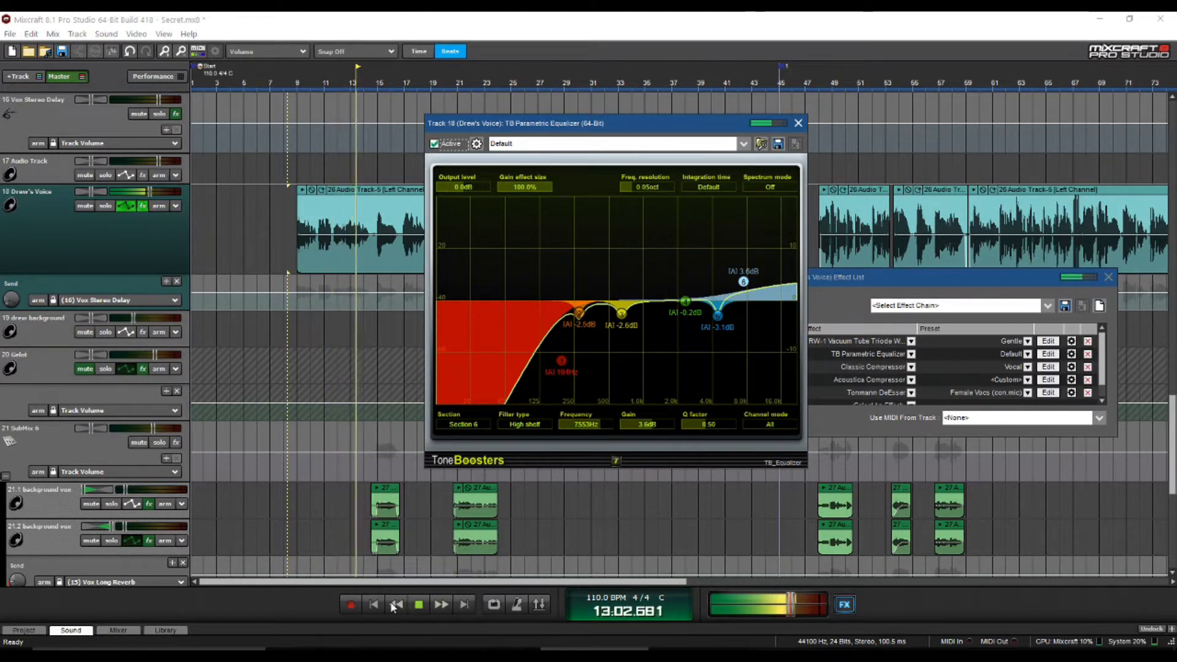
key("space")
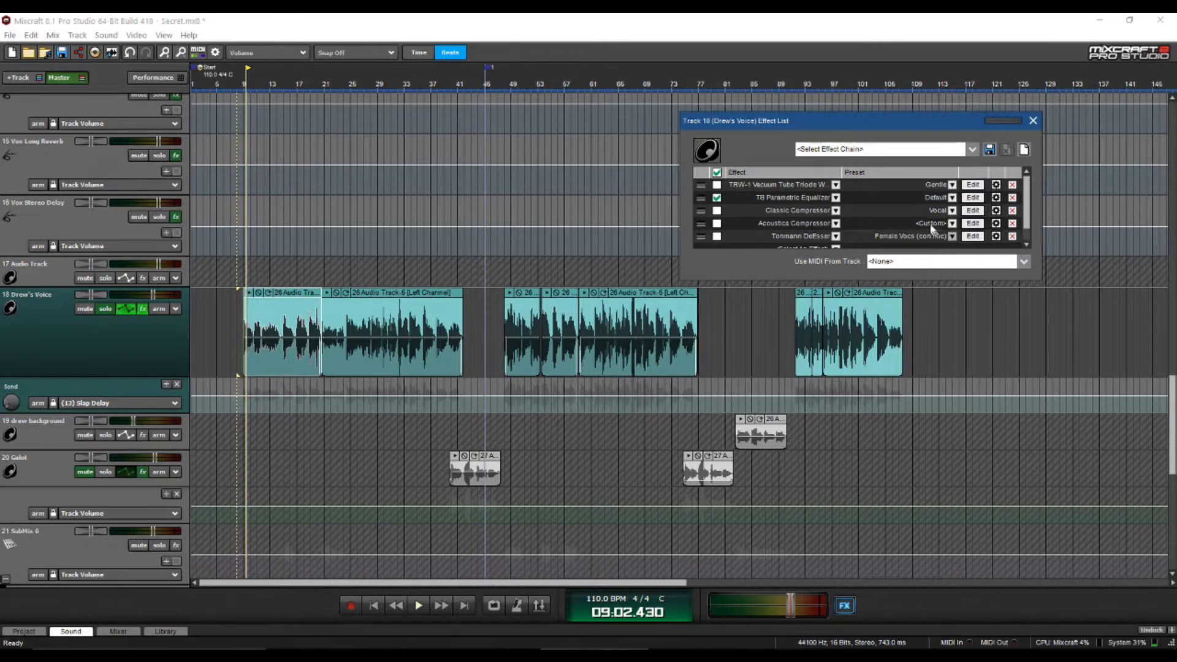
Open track 18's Classic Compressor with the Vocal preset, activate it while playing the vocal from about bar 9, and stop playback
left_click(970, 210)
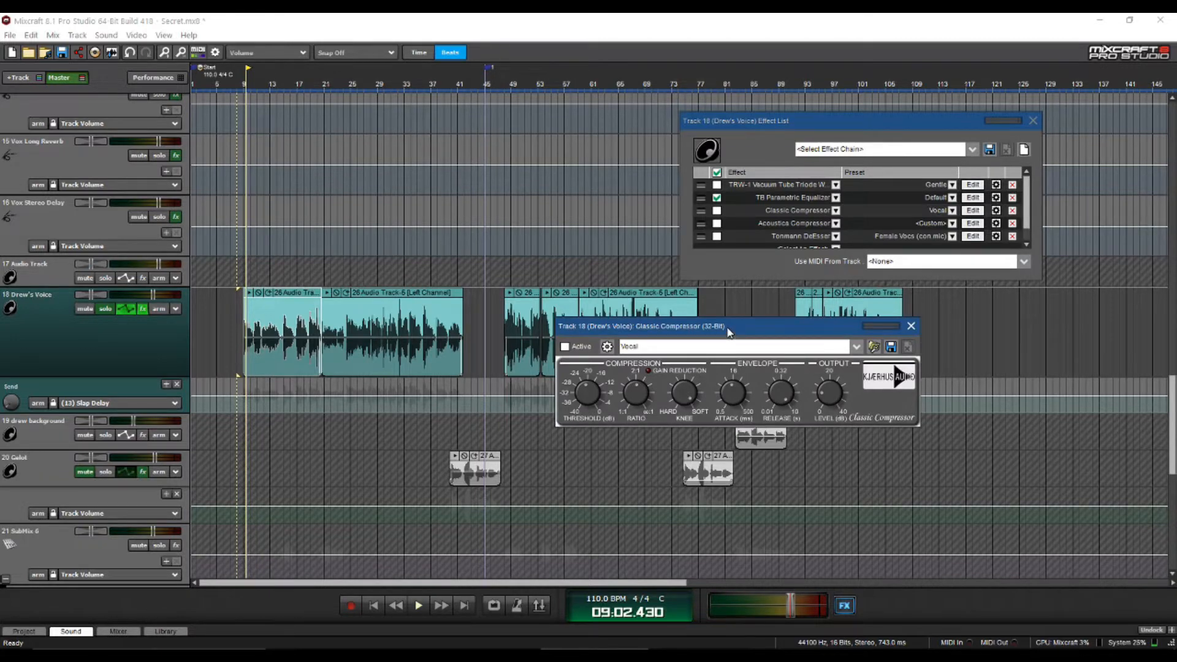
left_click_drag(726, 324, 726, 274)
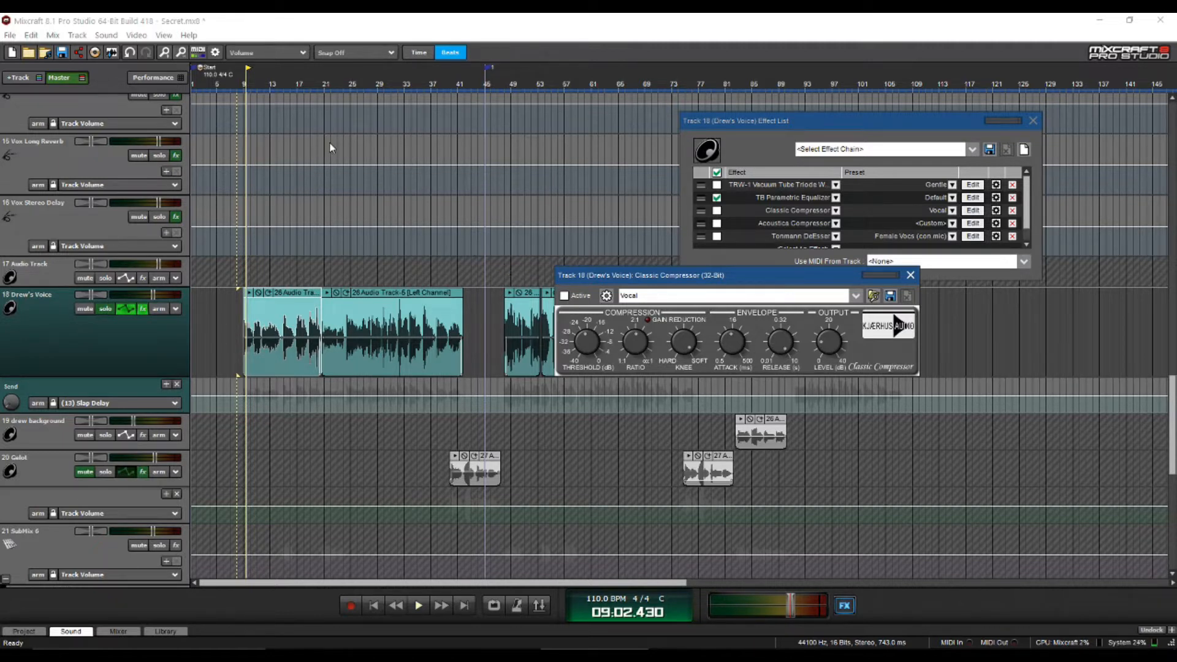
left_click(244, 86)
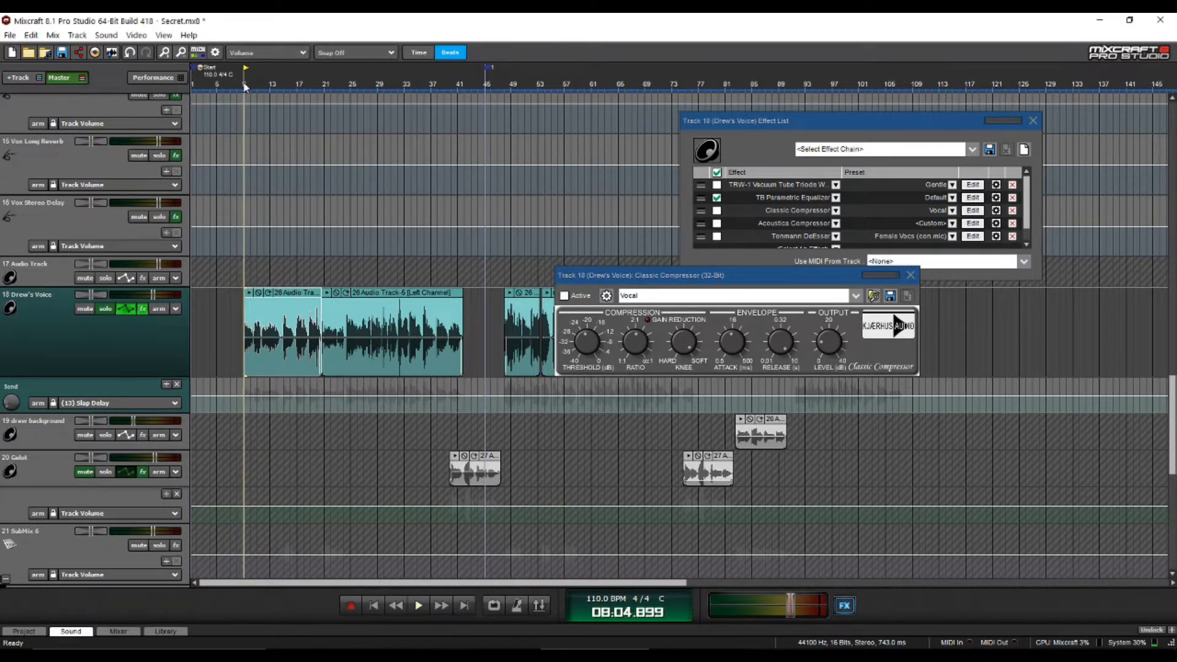
key("space")
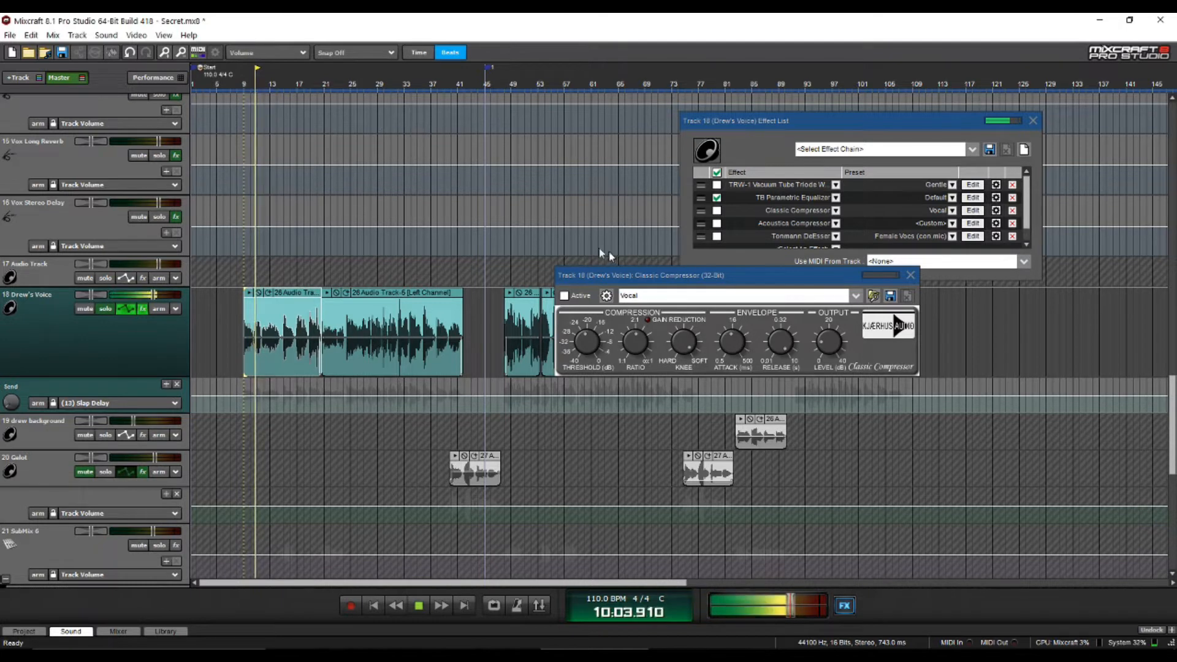
left_click(564, 295)
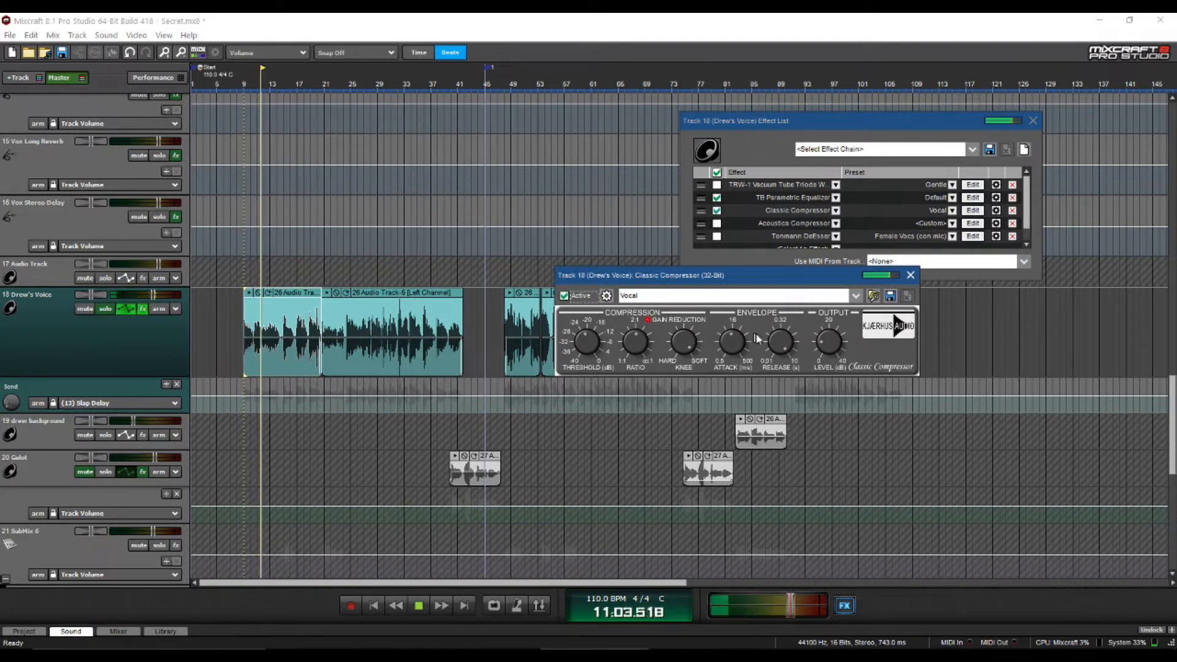
left_click_drag(784, 342, 769, 361)
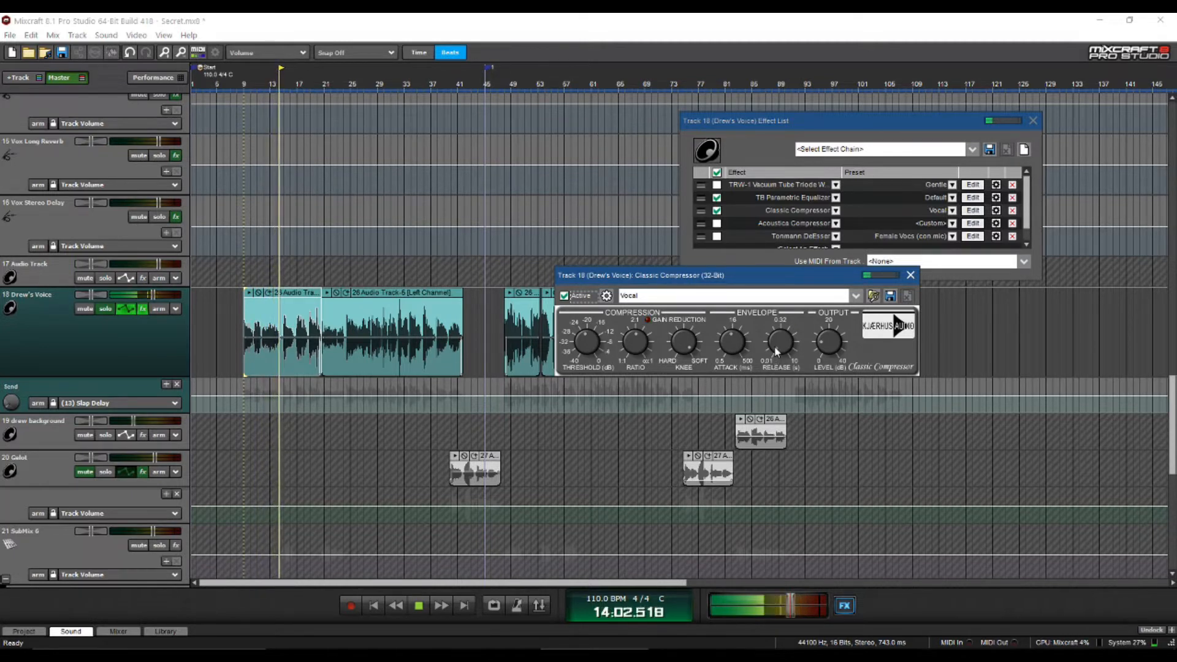
mouse_move(776, 351)
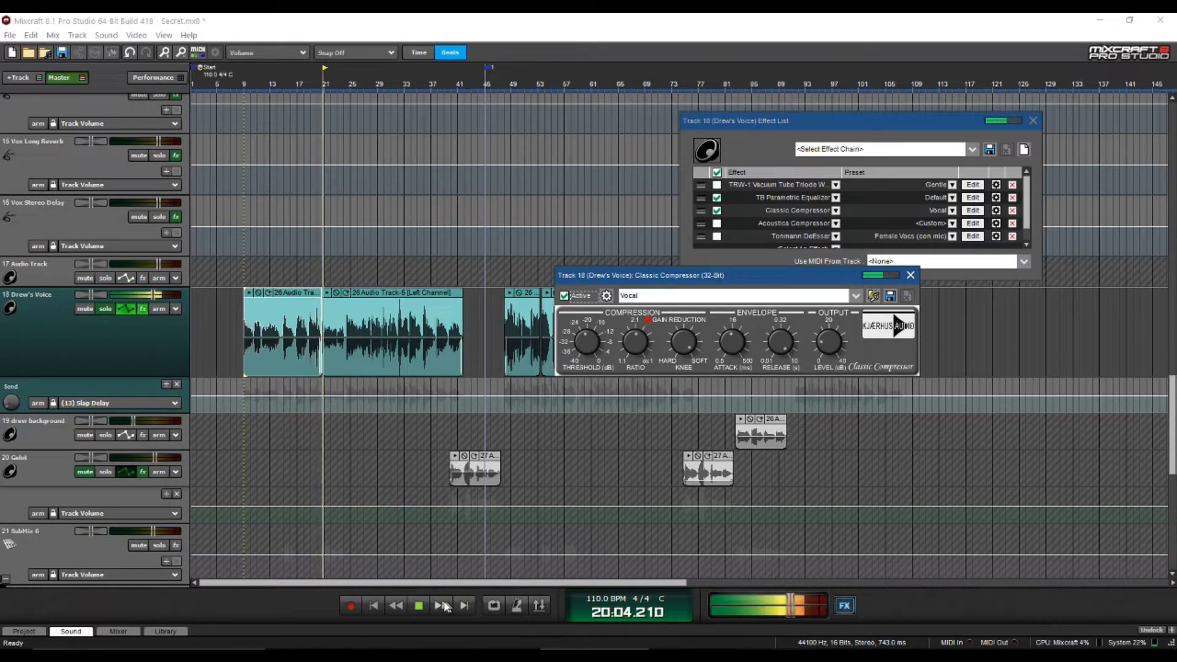
left_click(420, 606)
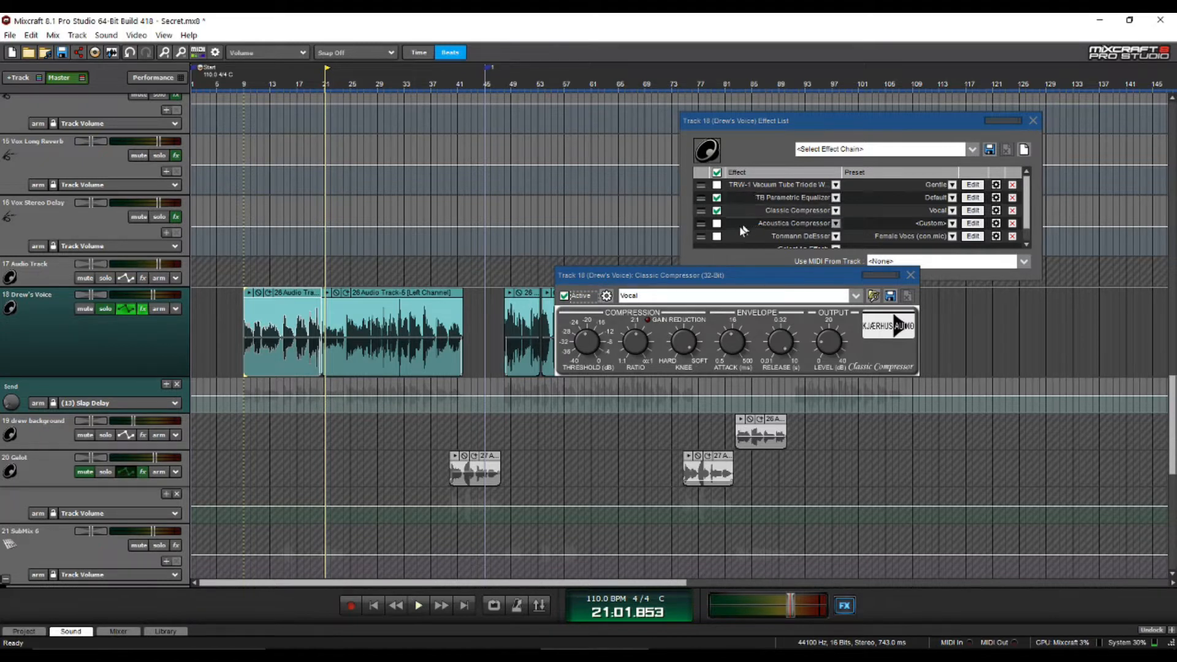
Open and activate track 18's Acoustica Compressor, and play the vocal from about bar 10
left_click(973, 223)
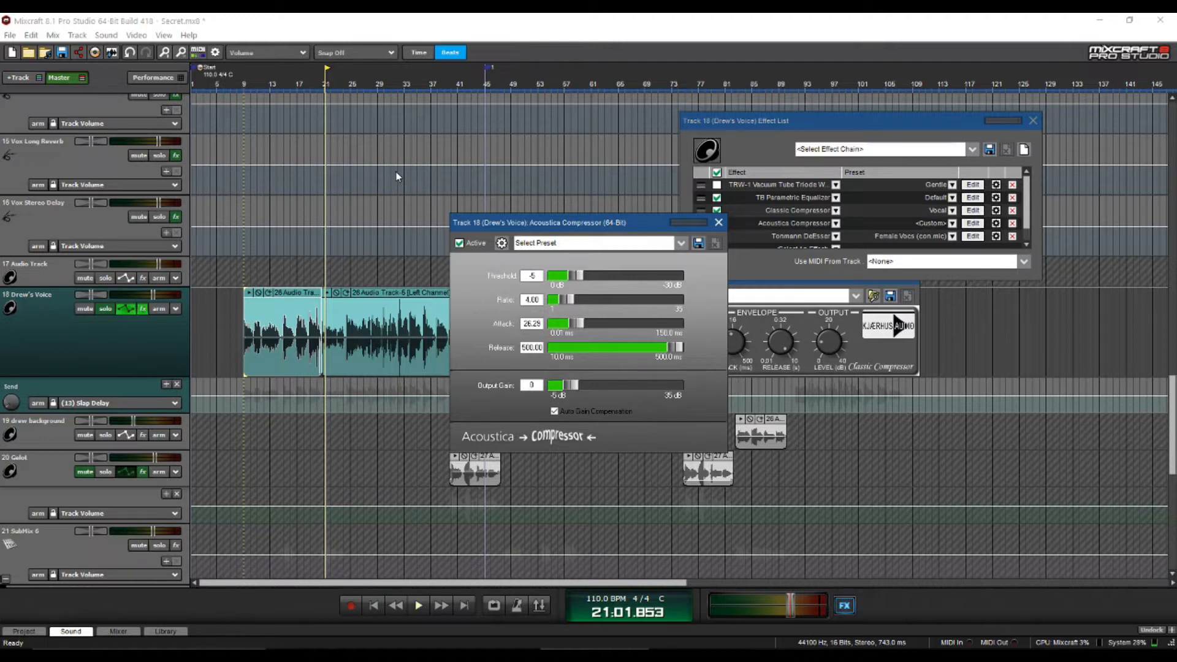
left_click(253, 82)
key("space")
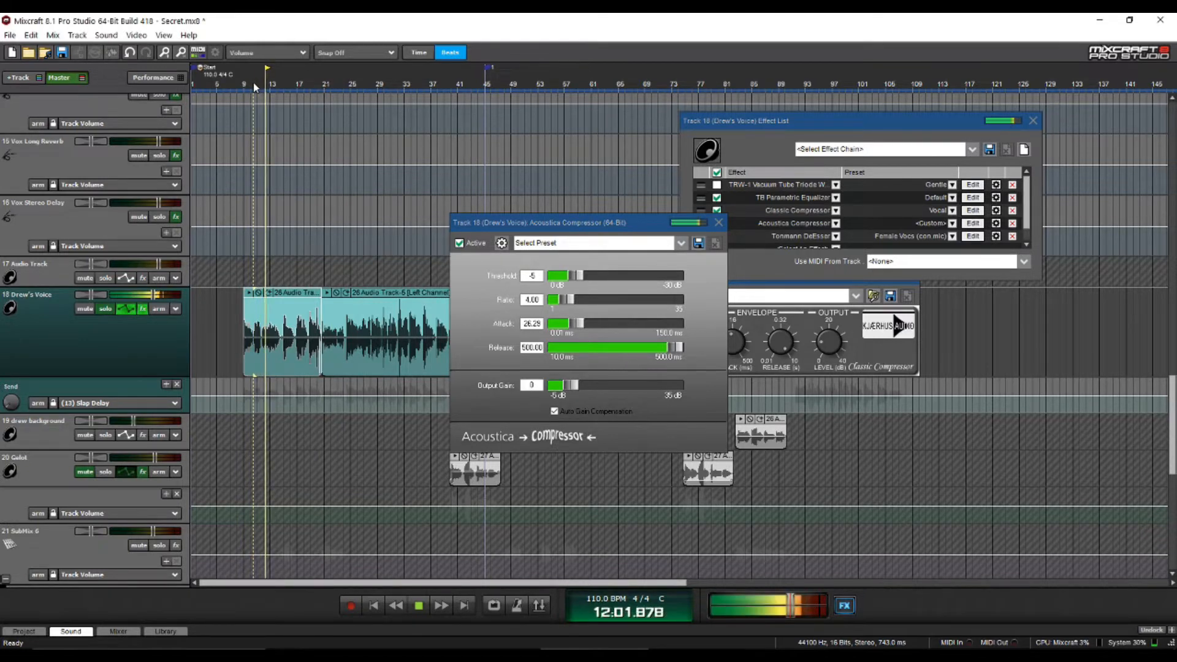
Close and reopen the Acoustica Compressor's settings, and bypass it during playback to hear the vocal without it
left_click(718, 223)
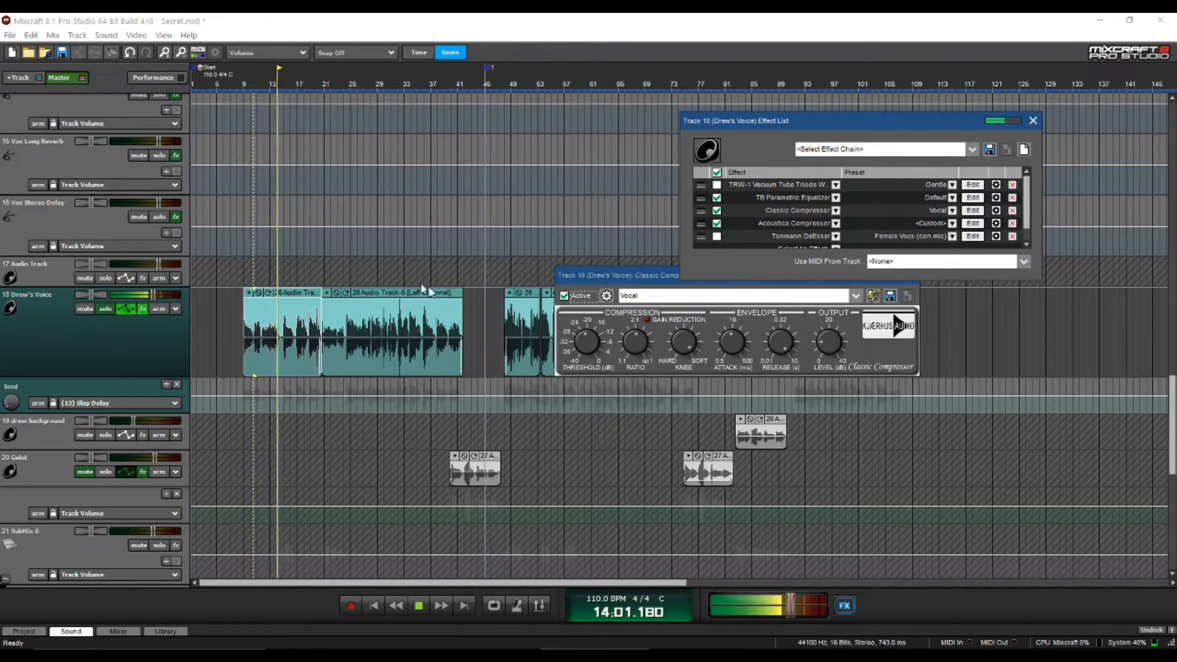
left_click(973, 223)
left_click(459, 243)
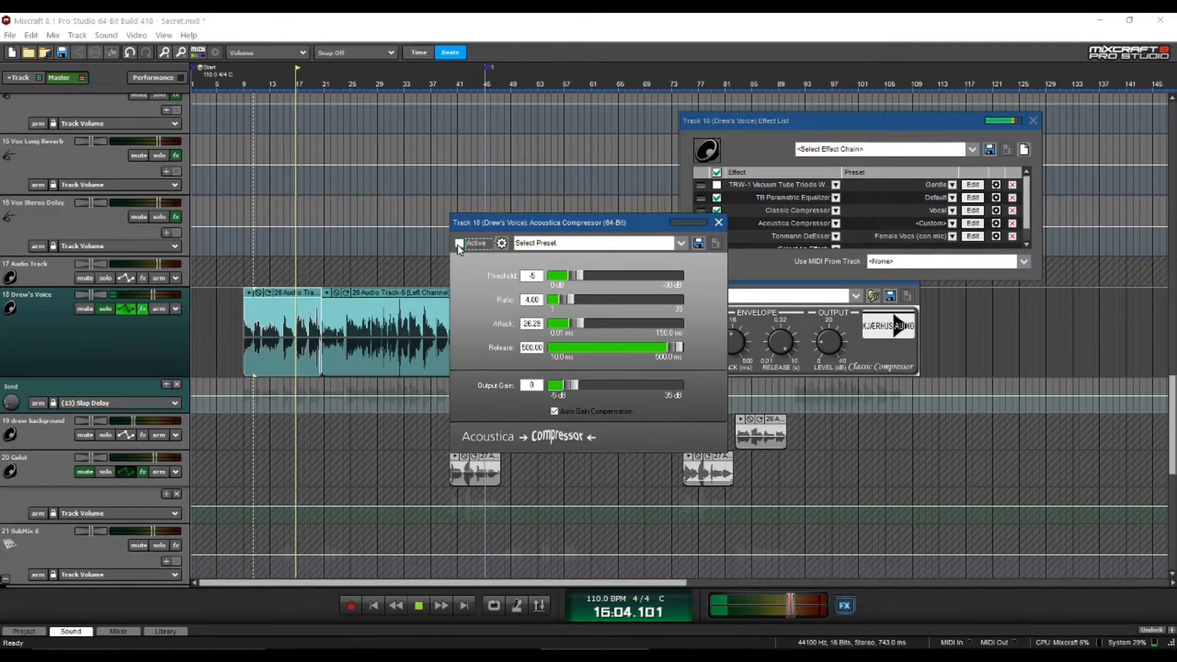
Reactivate track 18's Acoustica Compressor, replay the vocal from about bar 10, and lower the track's volume
left_click(459, 243)
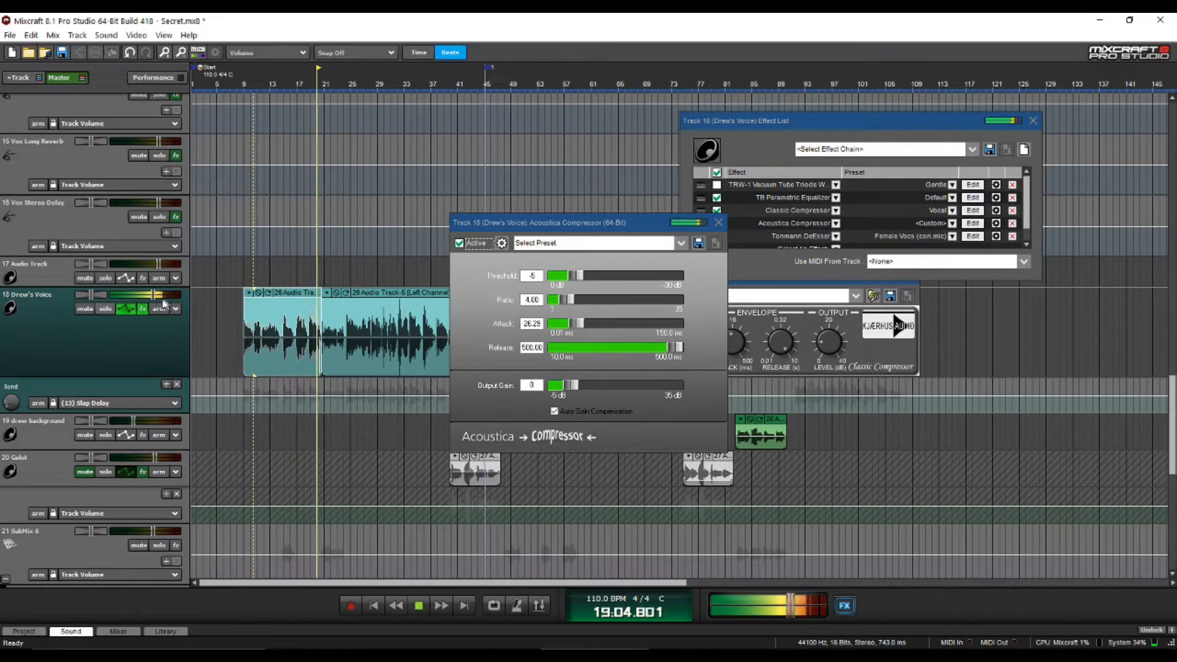
left_click(255, 92)
mouse_move(156, 294)
left_mouse_down()
mouse_move(123, 295)
mouse_move(141, 295)
left_mouse_up()
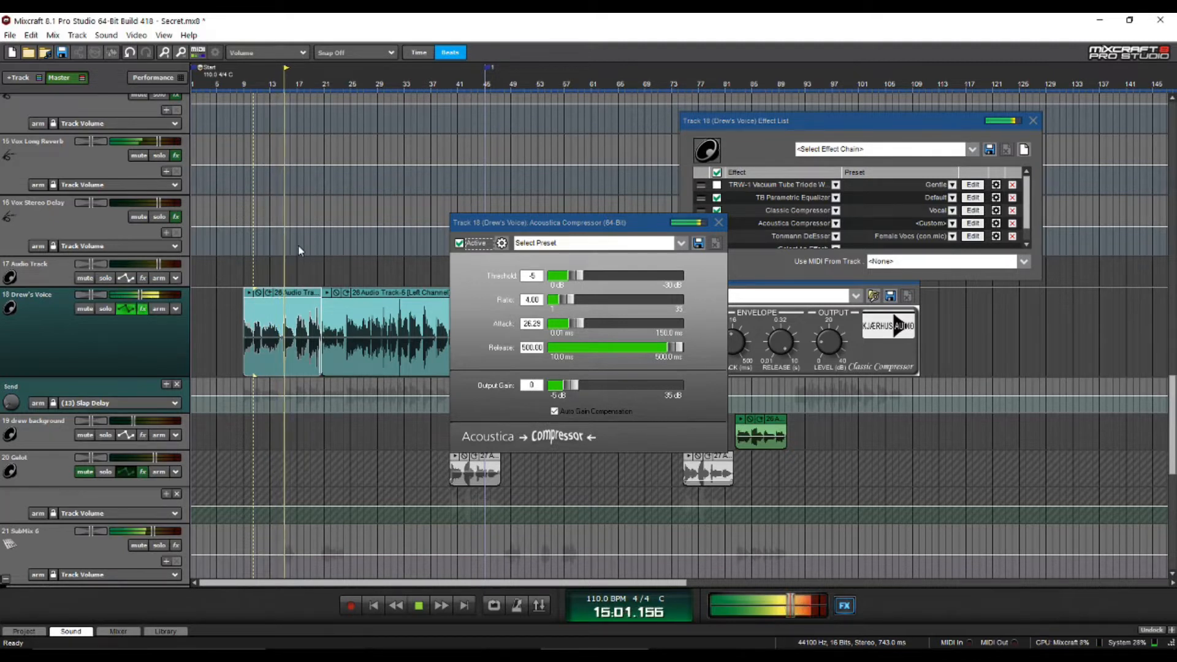
Switch the Acoustica Compressor off and on again during playback to compare the vocal, and stop playback
left_click(460, 244)
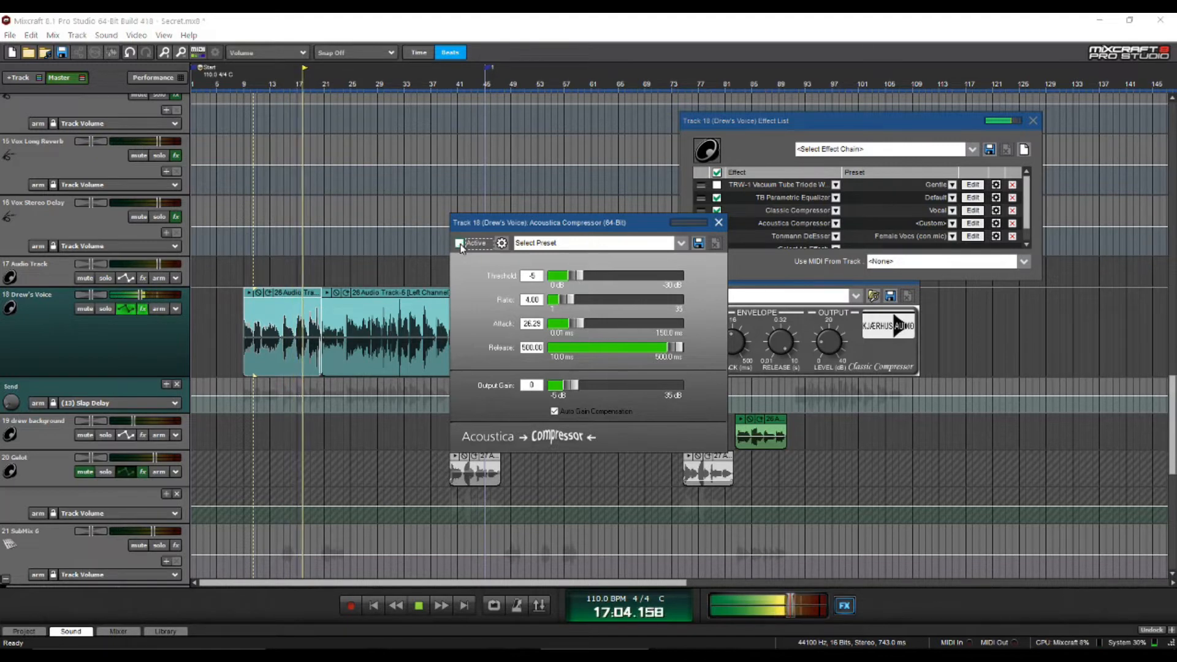
left_click(460, 244)
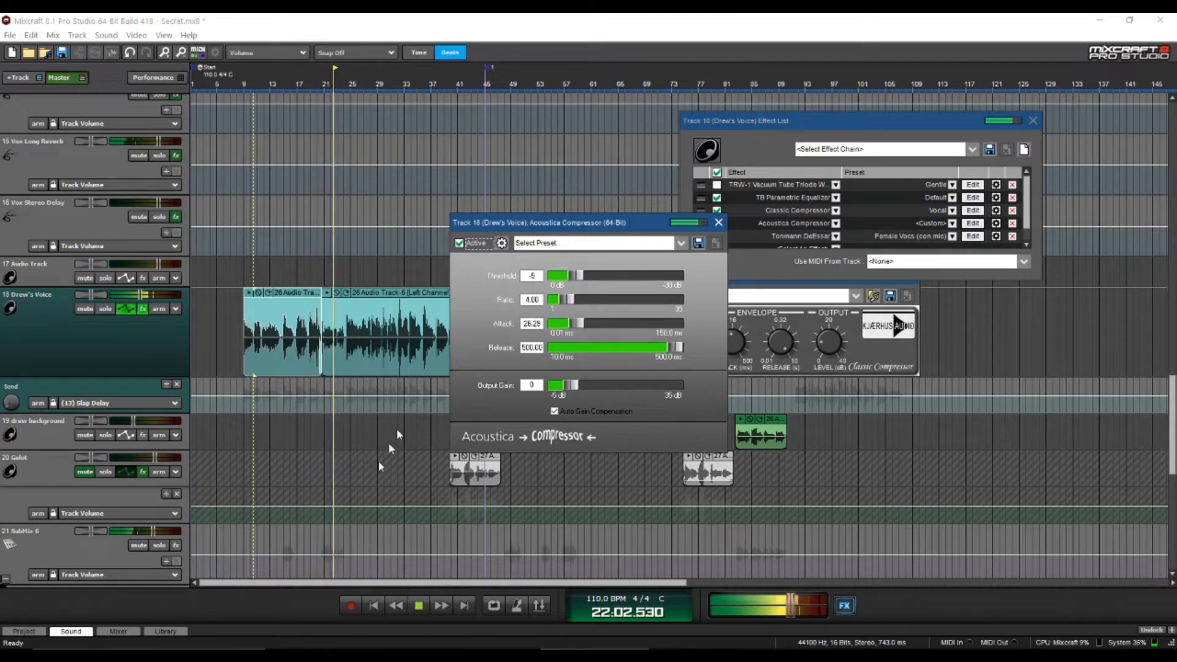
left_click(420, 608)
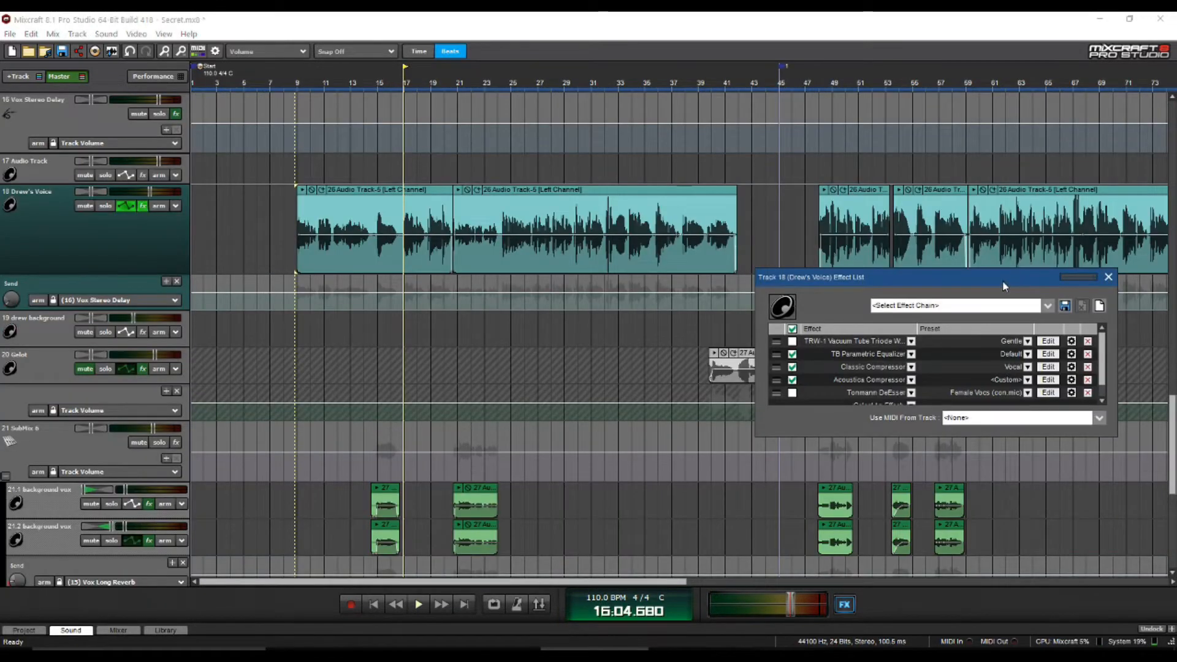
Open track 18's Tonmann DeEsser and review its available presets, keeping Female Vocs (con.mic)
left_click_drag(1002, 285, 992, 201)
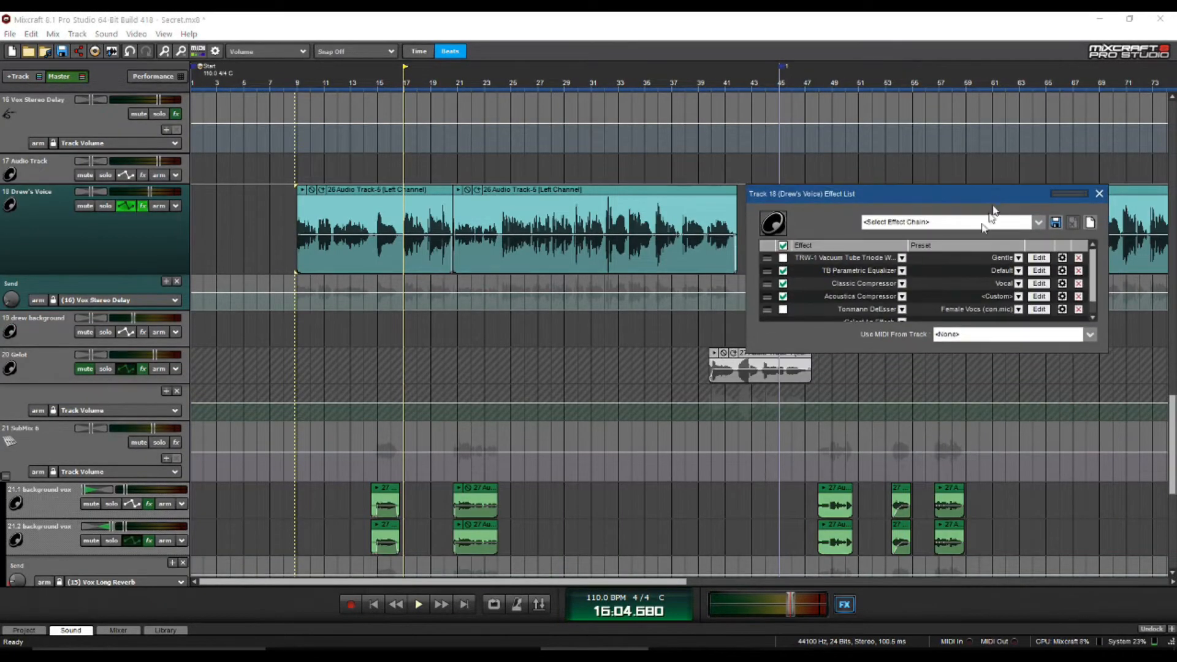
scroll(874, 299, "down", 1)
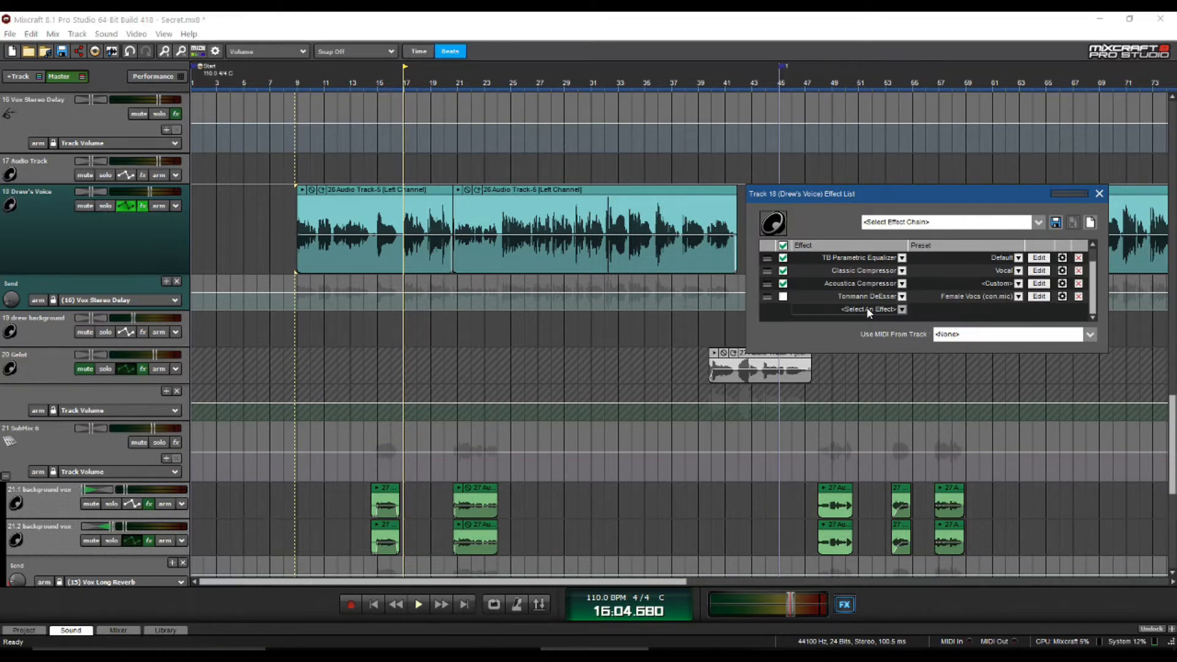
left_click(1038, 296)
left_click_drag(584, 240, 777, 141)
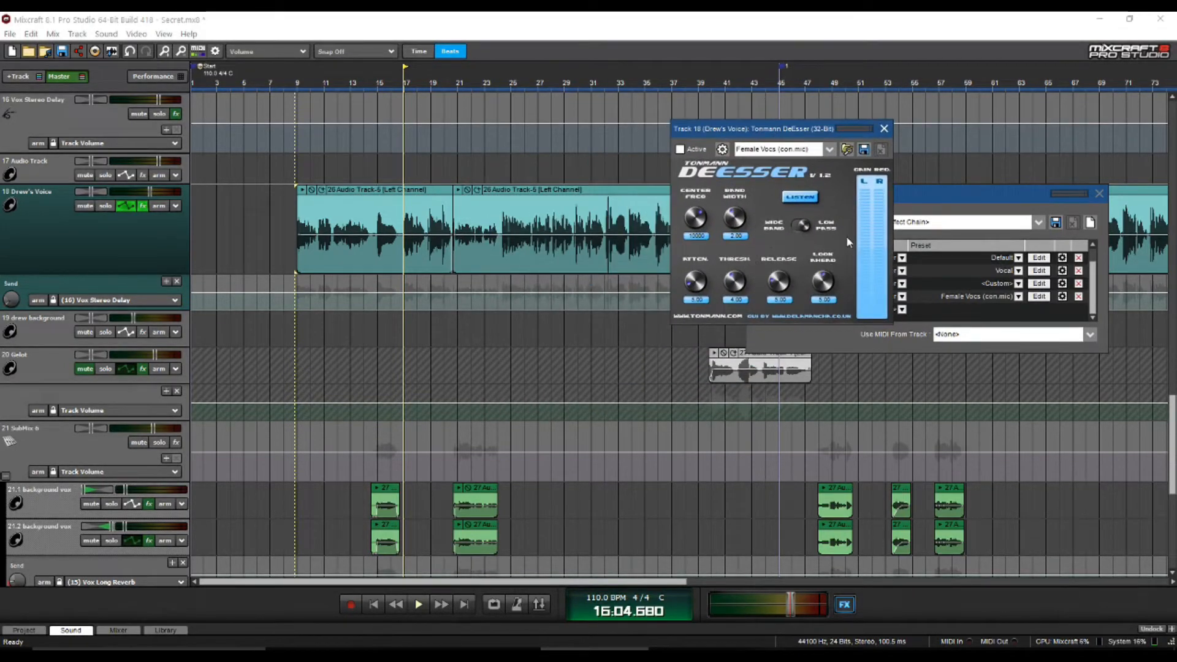
left_click(828, 149)
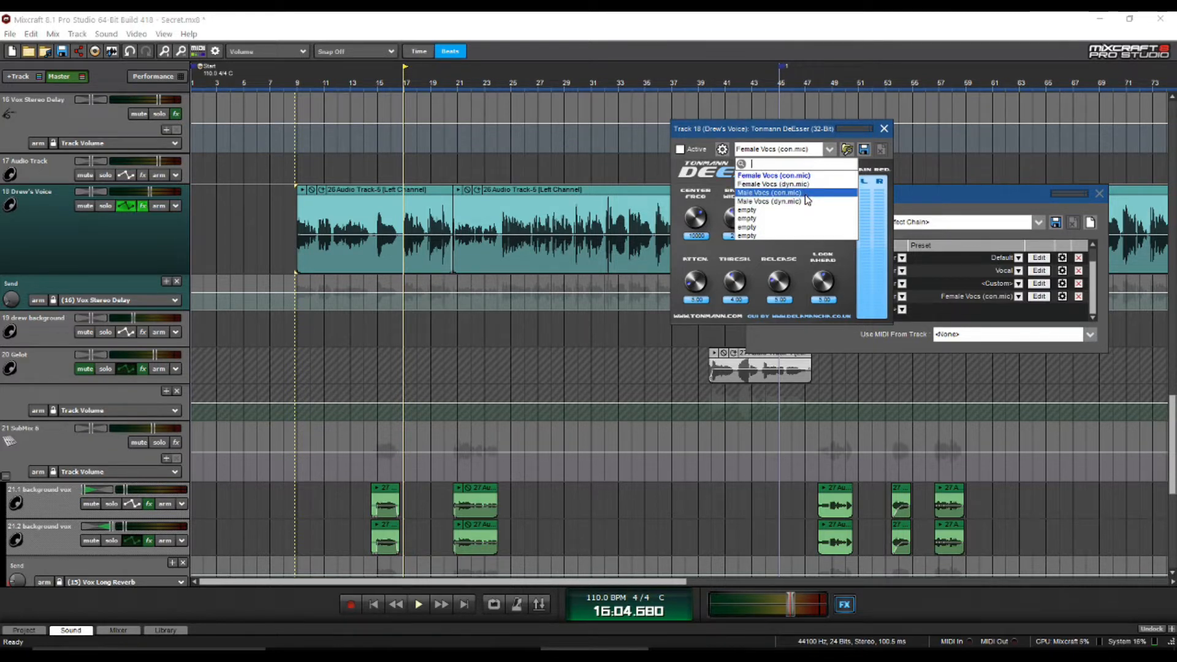
key("Escape")
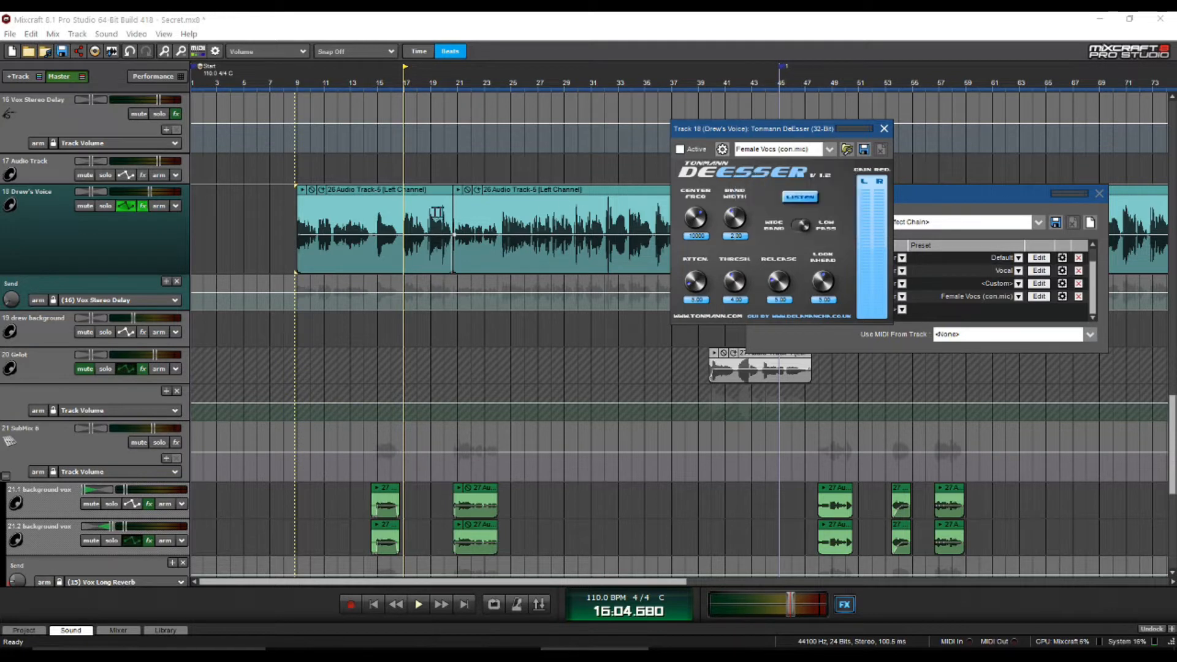
Play the vocal from about bar 9, activate the Tonmann DeEsser, and switch its Listen mode on and off
left_click(296, 67)
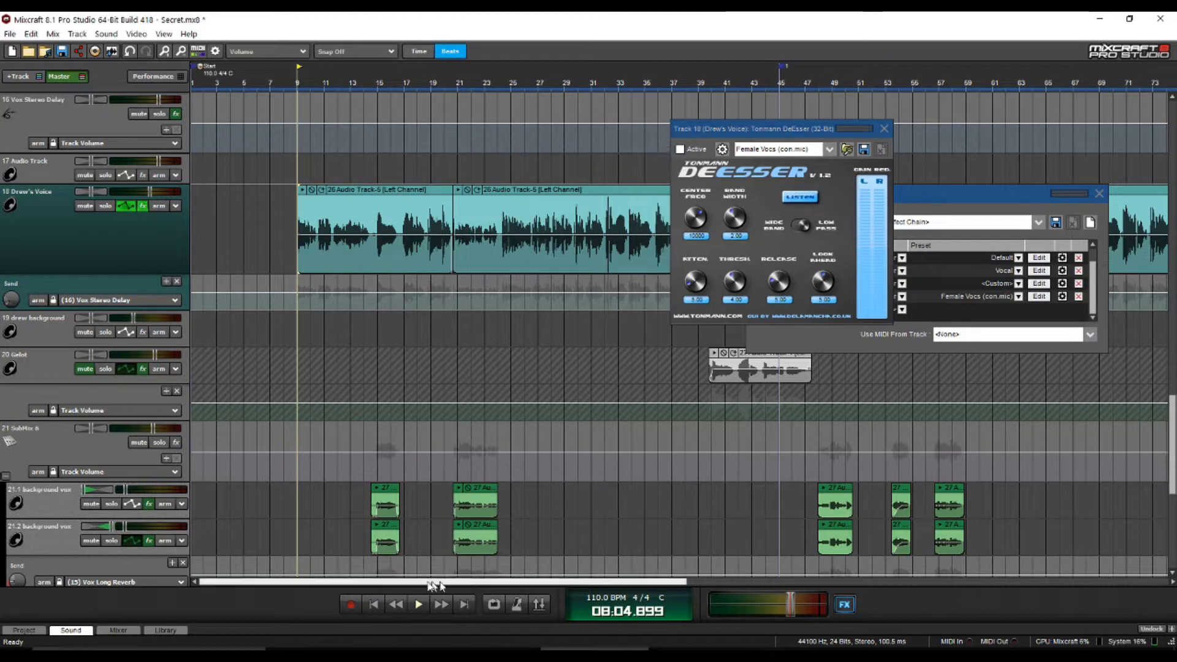
left_click(419, 604)
left_click(680, 150)
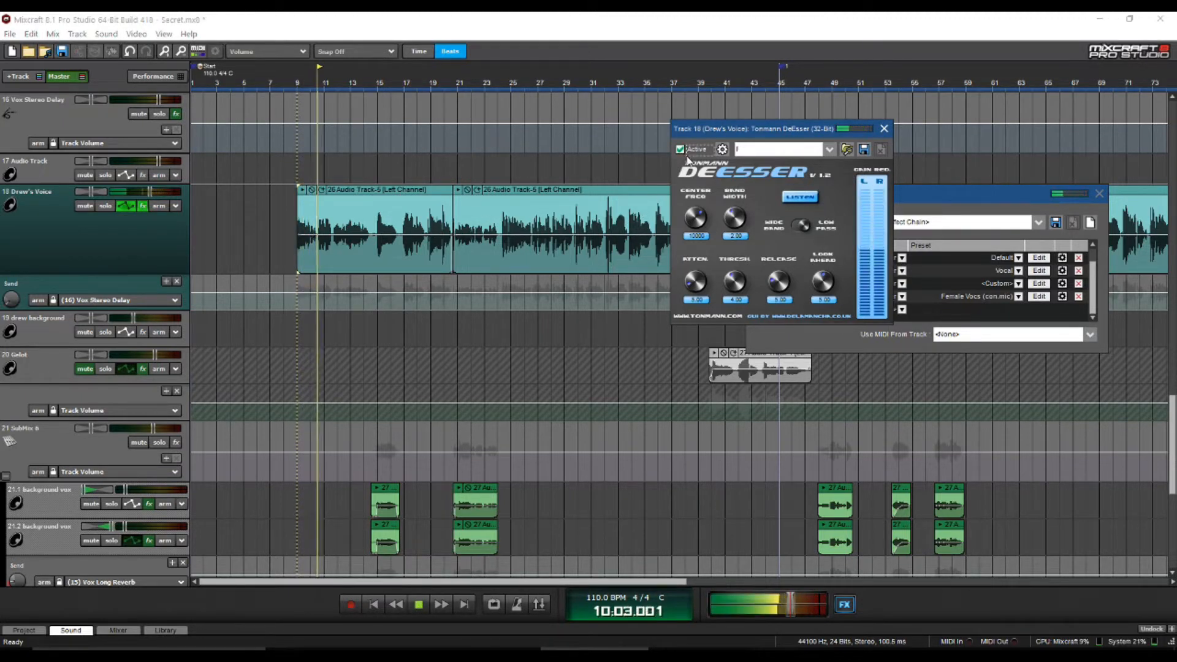
left_click(804, 200)
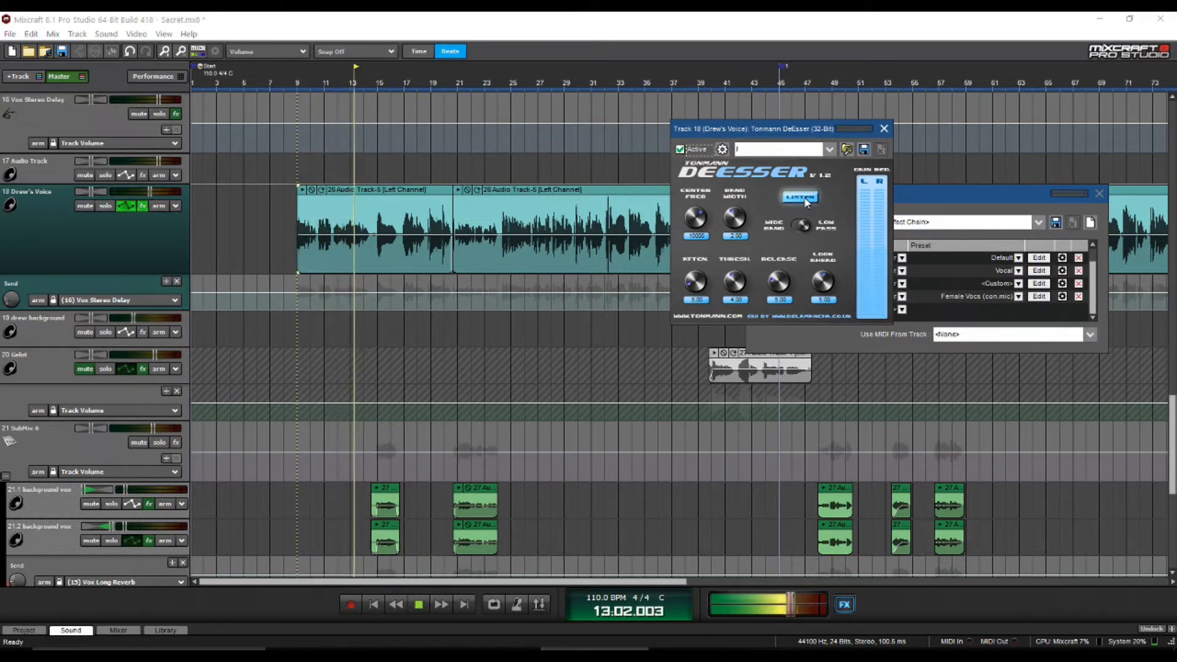
left_click(805, 200)
Lower track 18's volume slightly during playback, stop playback and close the DeEsser
left_click_drag(148, 192, 134, 194)
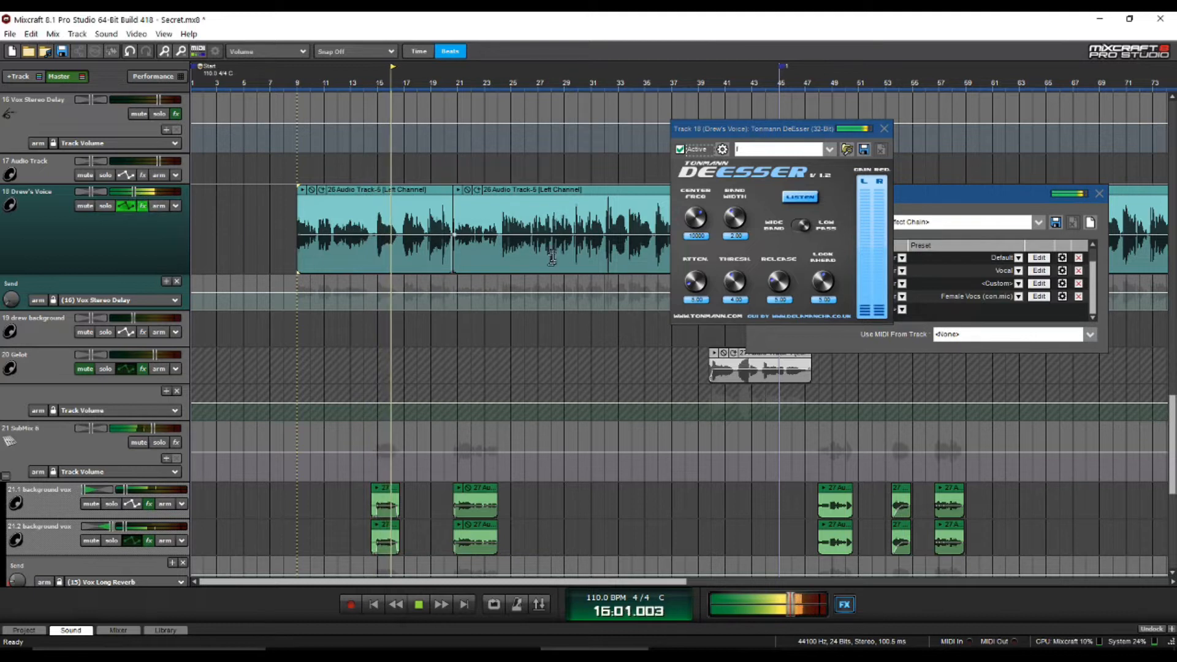
left_click(419, 605)
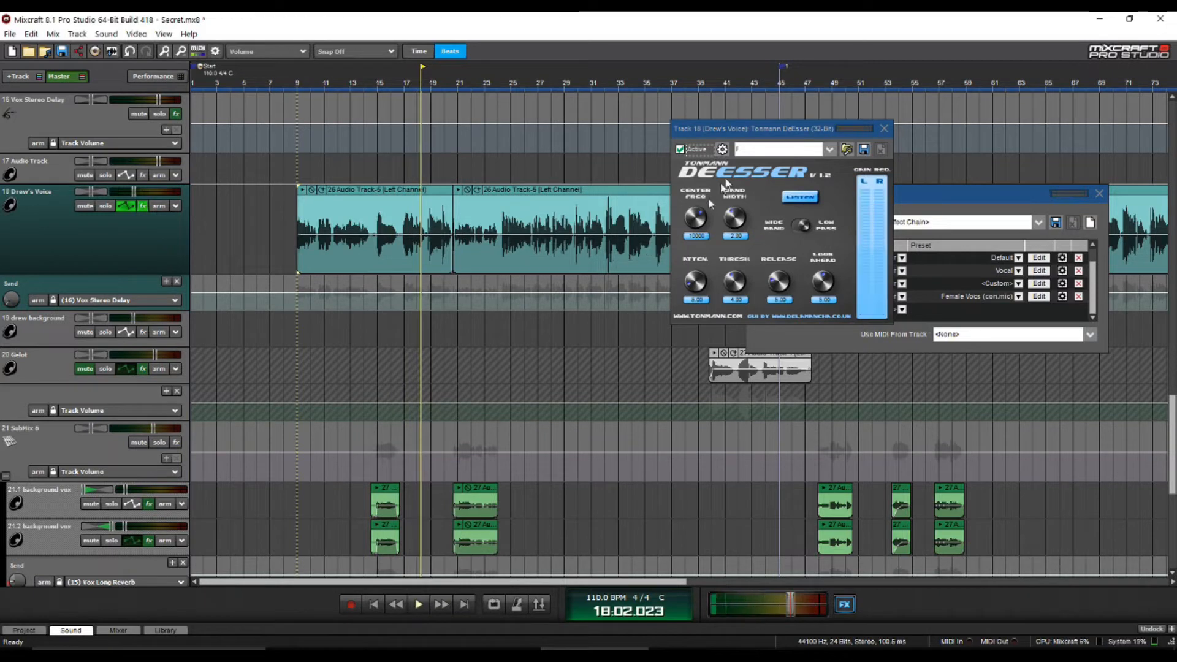
left_click(749, 227)
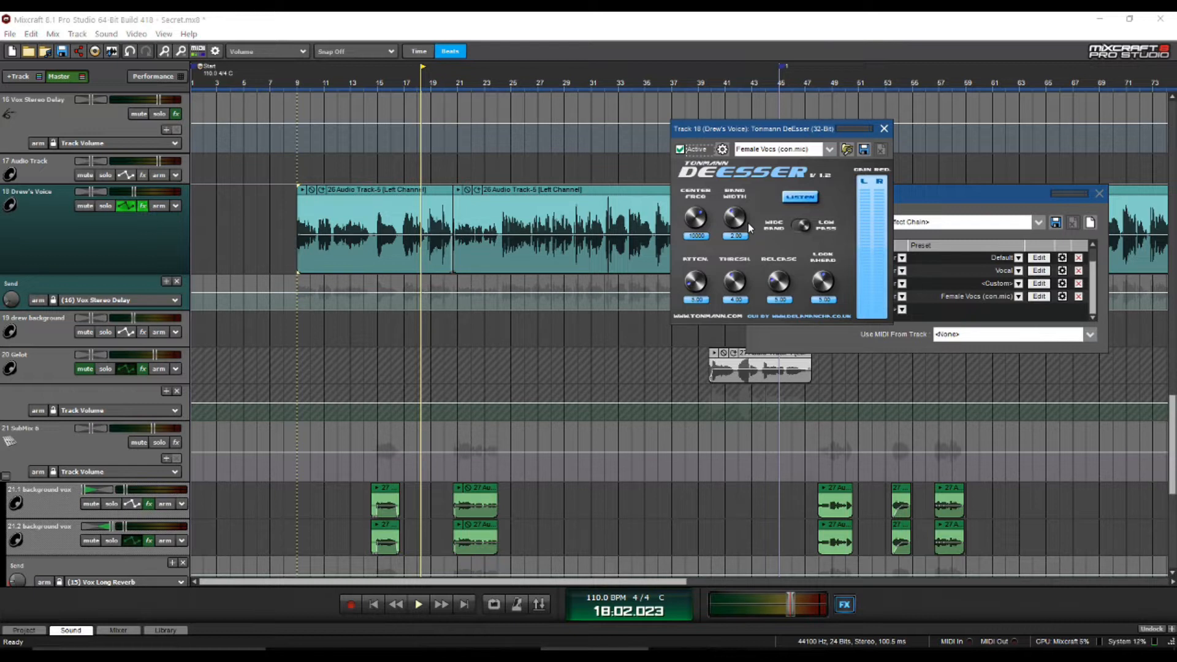
left_click(884, 128)
Open track 18's TRW-1 Vacuum Tube Triode Warmer and review its available presets, keeping Gentle
scroll(983, 292, "up", 1)
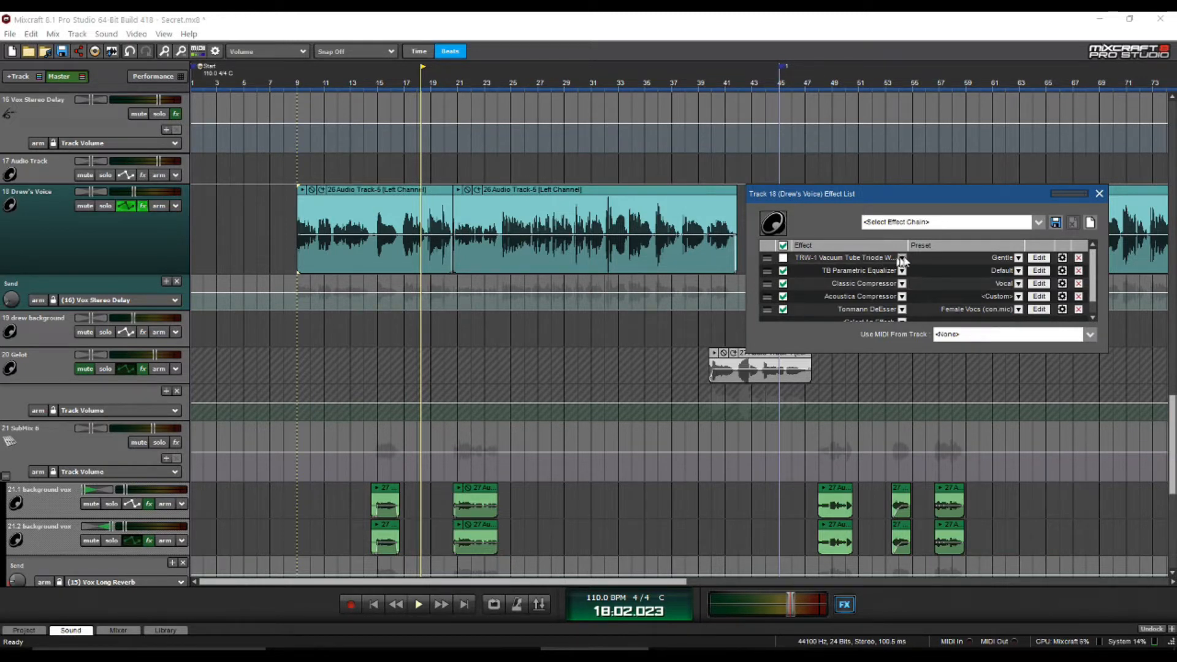
left_click(1038, 258)
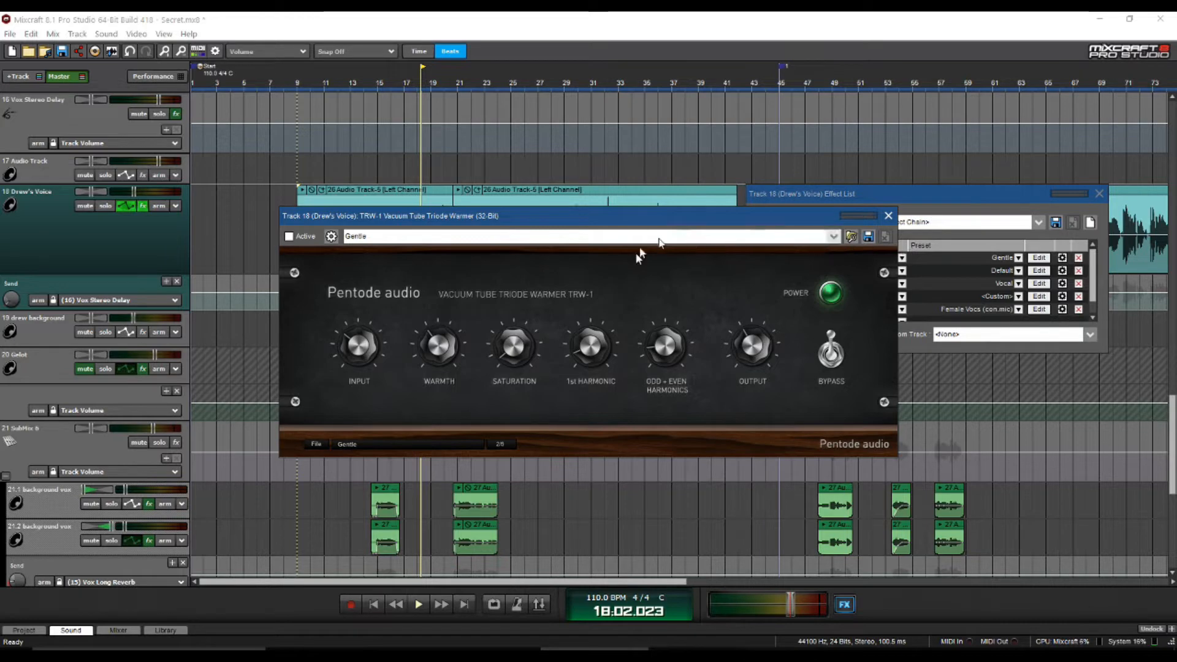
left_click_drag(635, 222, 680, 310)
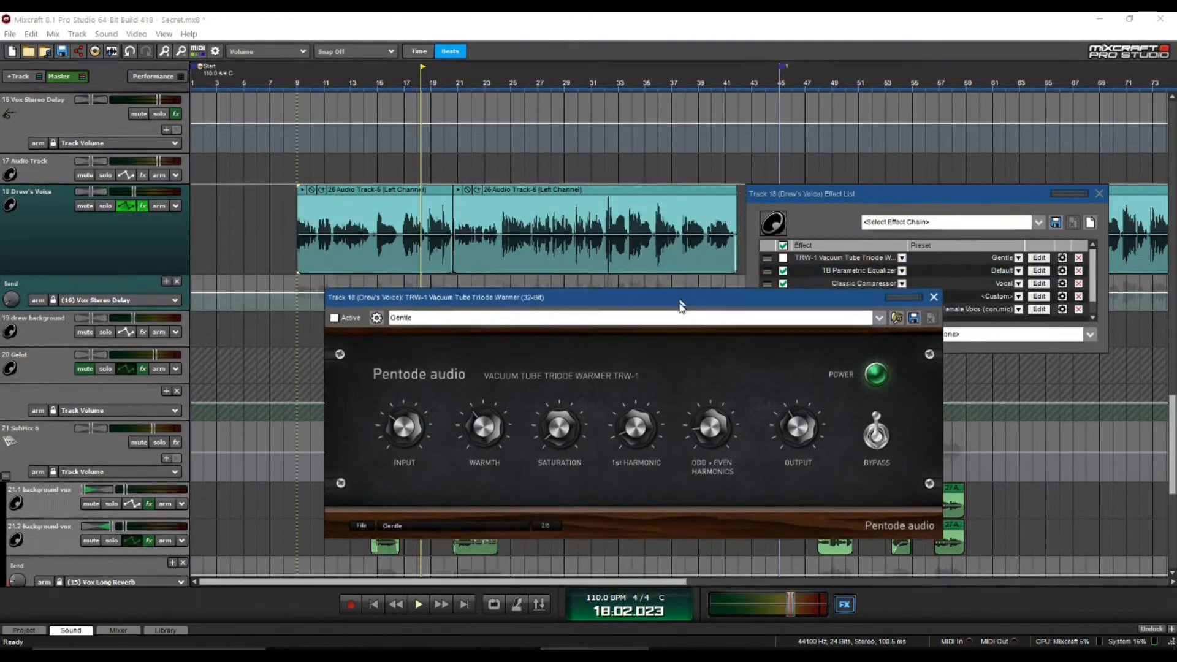
left_click(528, 325)
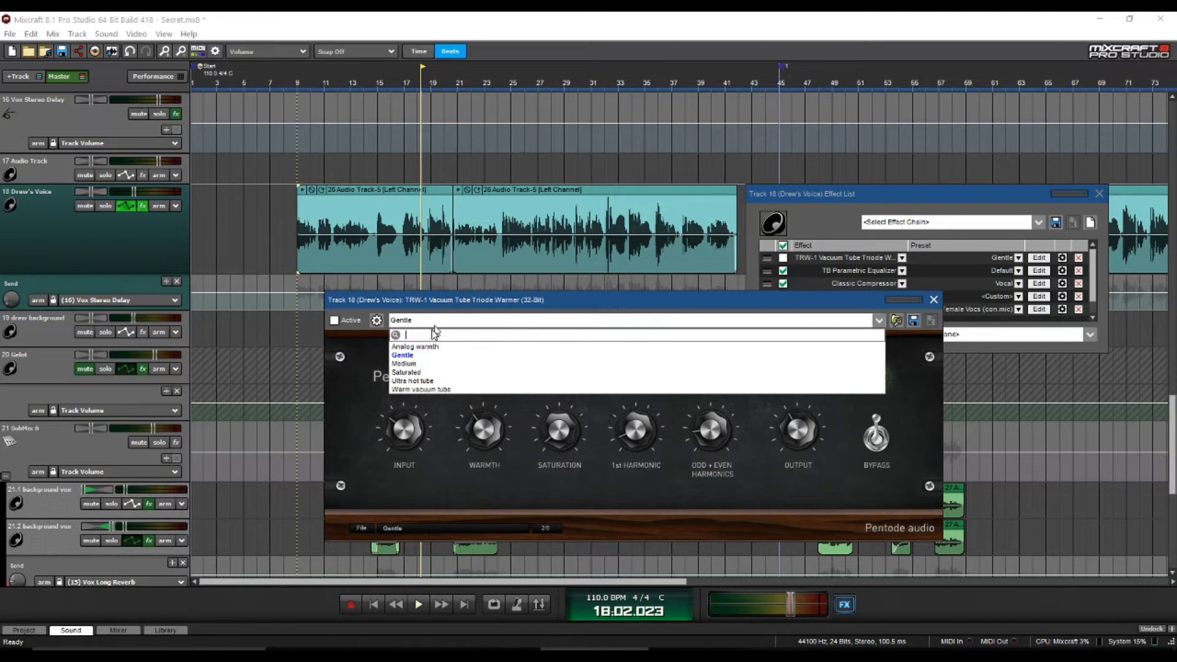
Play the vocal from just before bar 9, toggle the TRW-1 warmer to compare, leave it active and close it, and stop playback
left_click(294, 89)
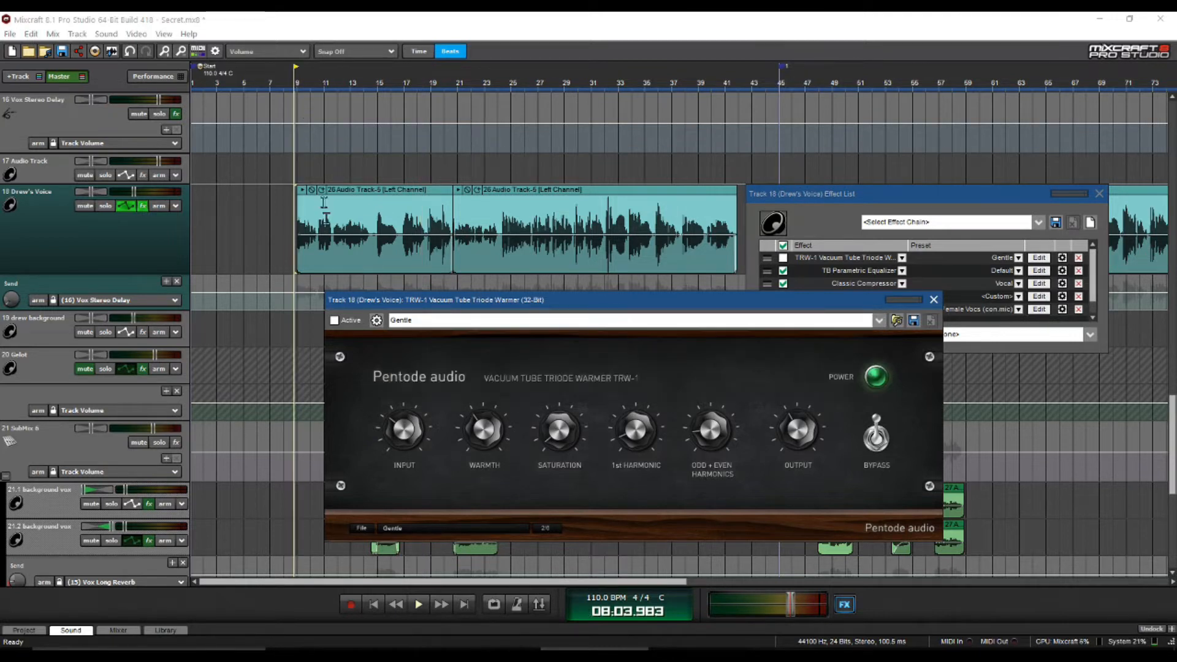
left_click(419, 606)
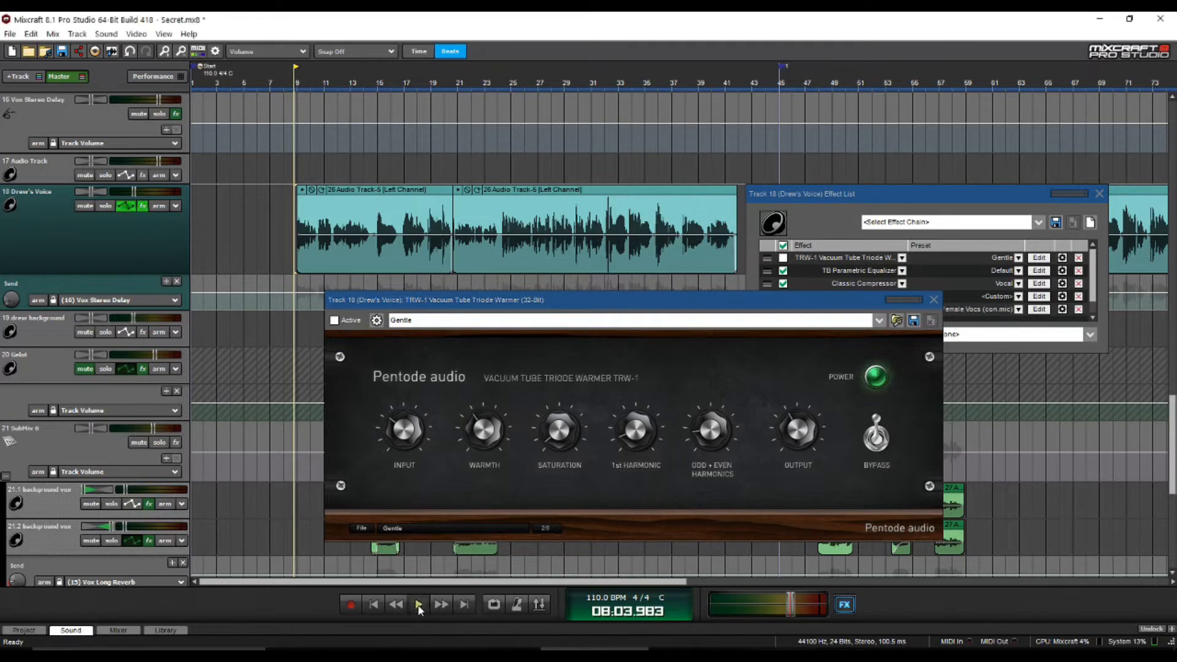
left_click(334, 320)
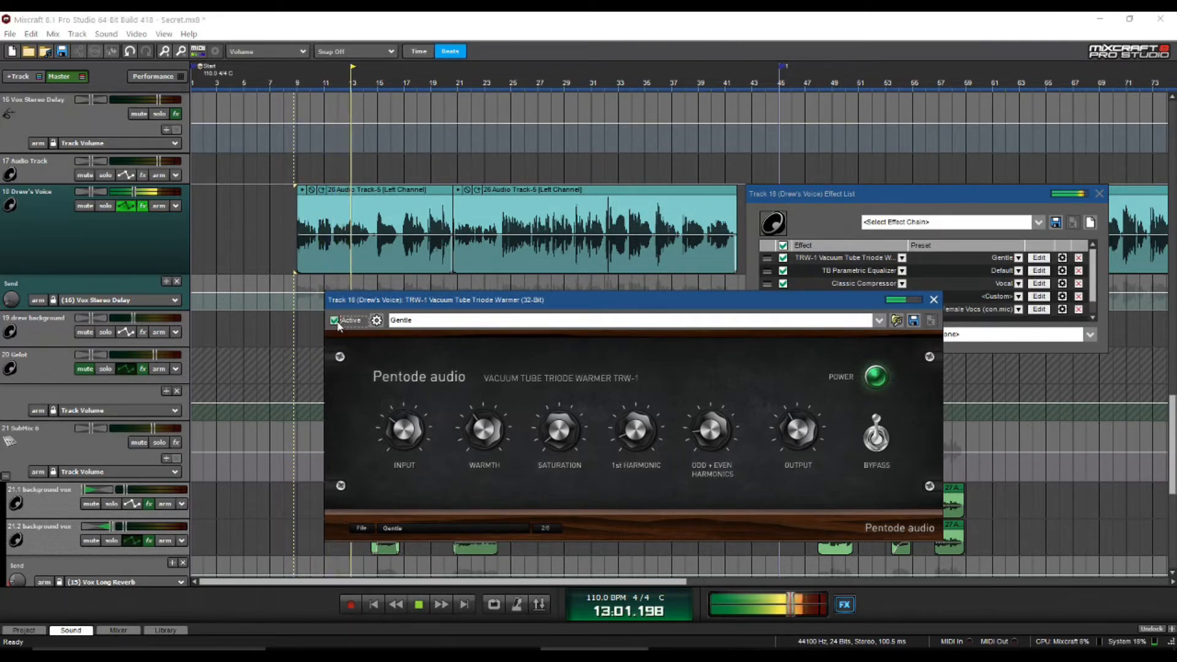
left_click(334, 321)
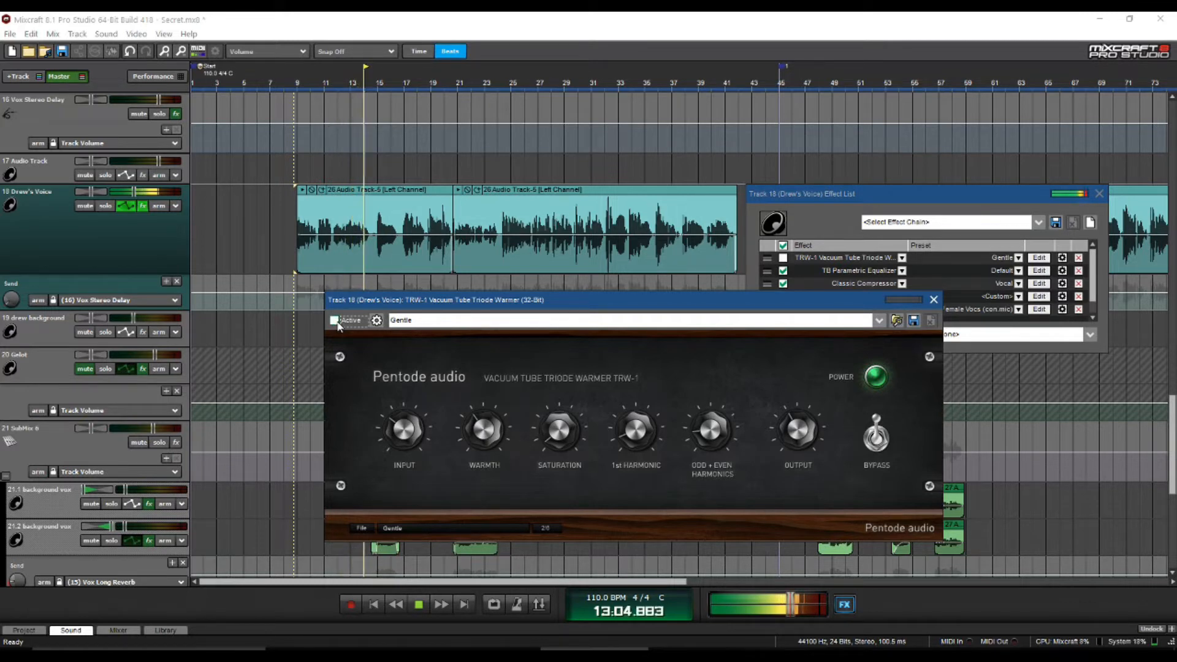
left_click(334, 320)
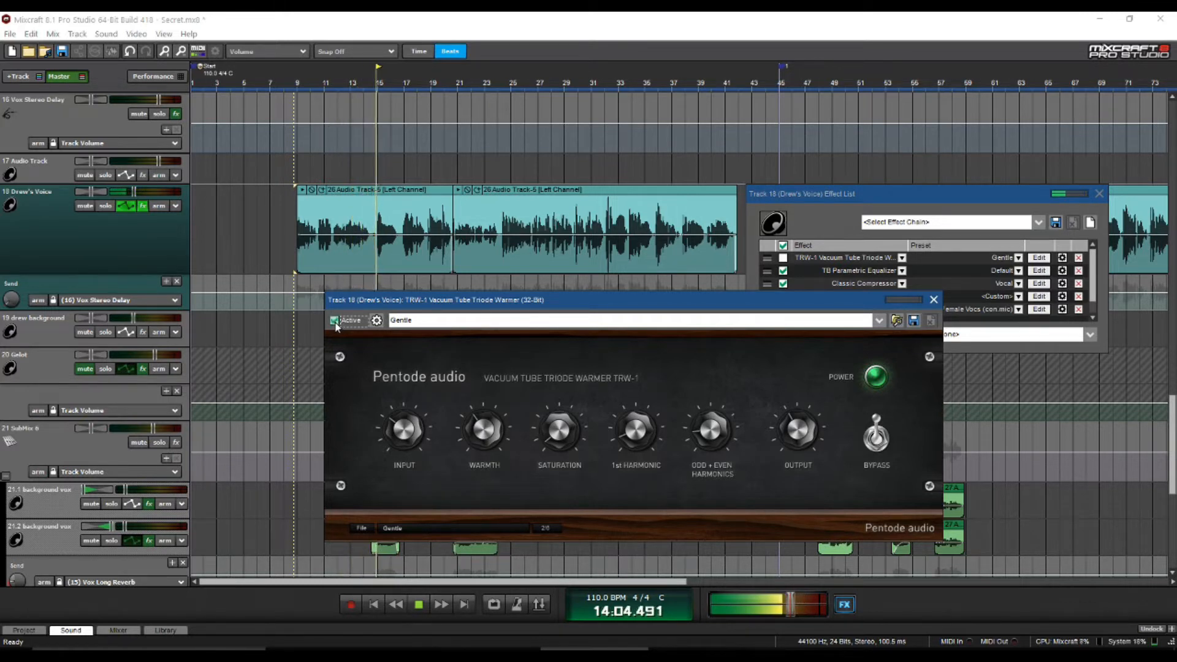
left_click(335, 320)
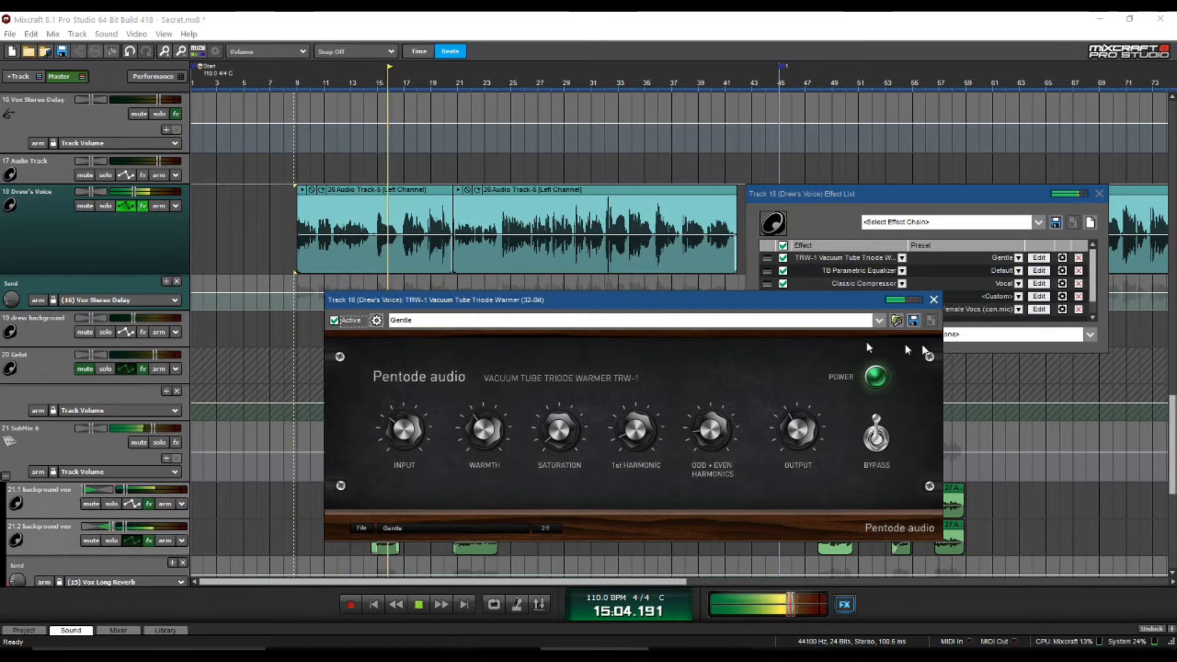
left_click(934, 300)
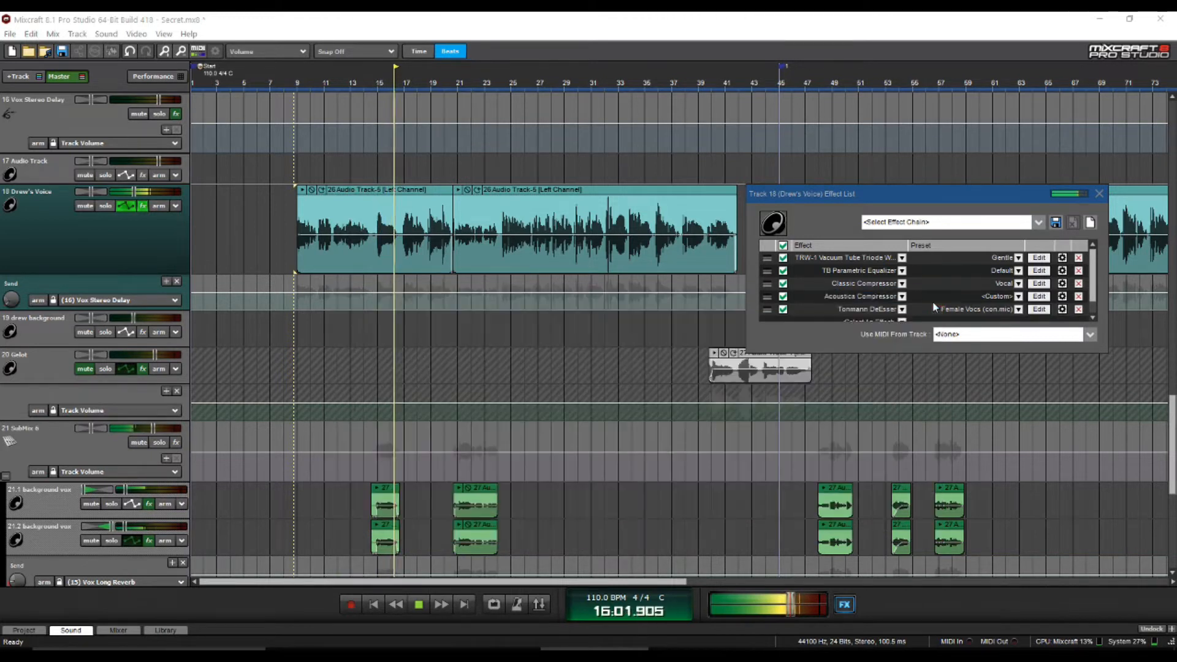
left_click(420, 604)
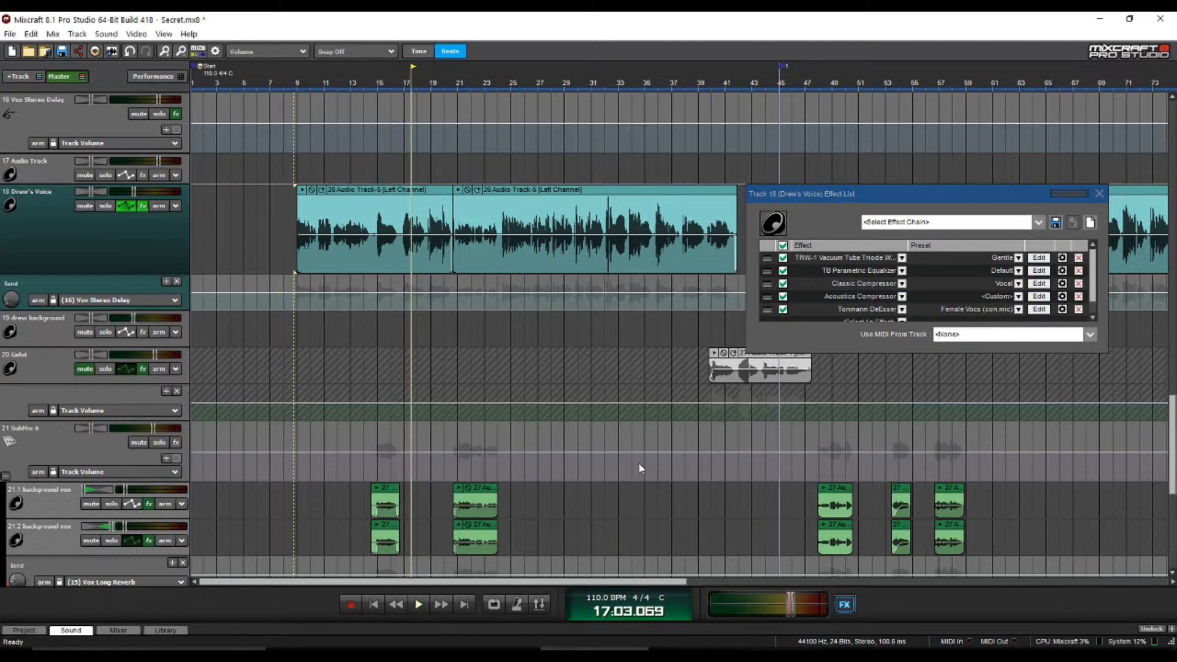
Enlarge track 18's Effect List to fit all its effects, and switch the track's send lane to (12) Doubler
left_click_drag(842, 201, 662, 153)
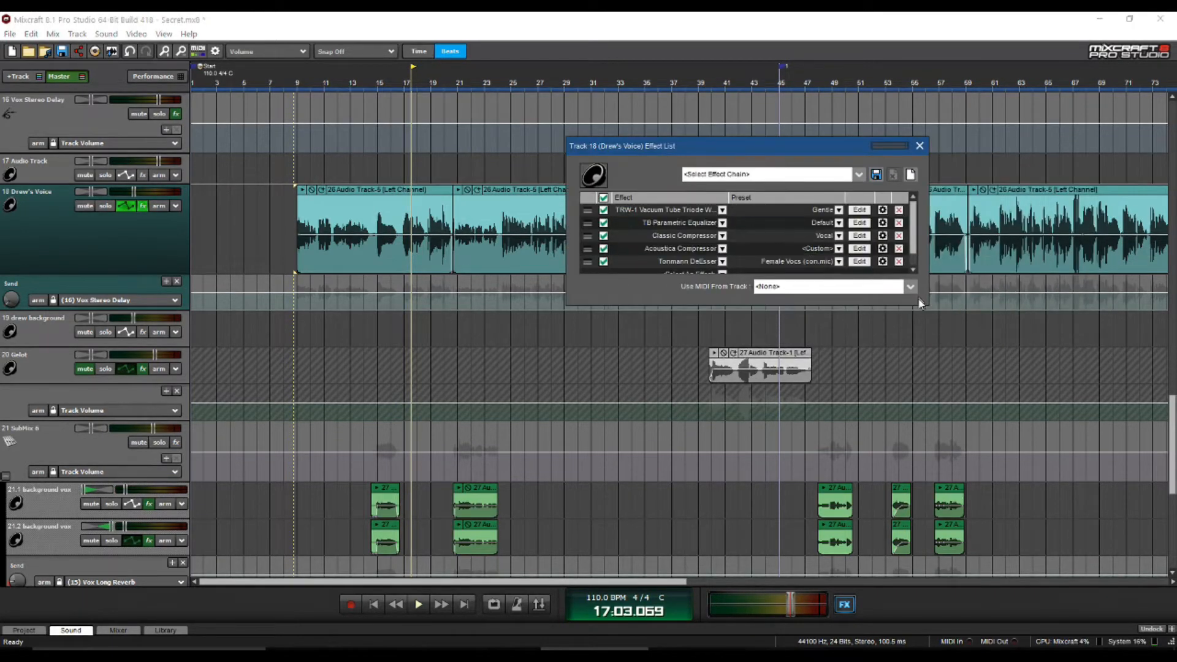
left_click_drag(919, 302, 919, 340)
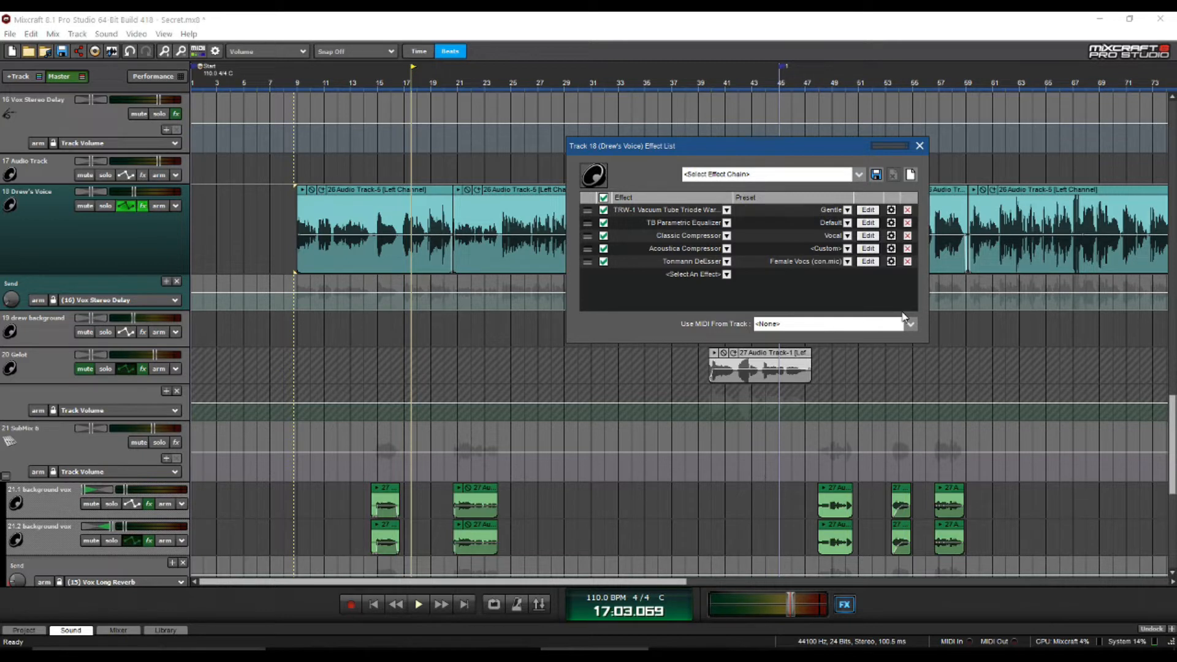
left_click(127, 302)
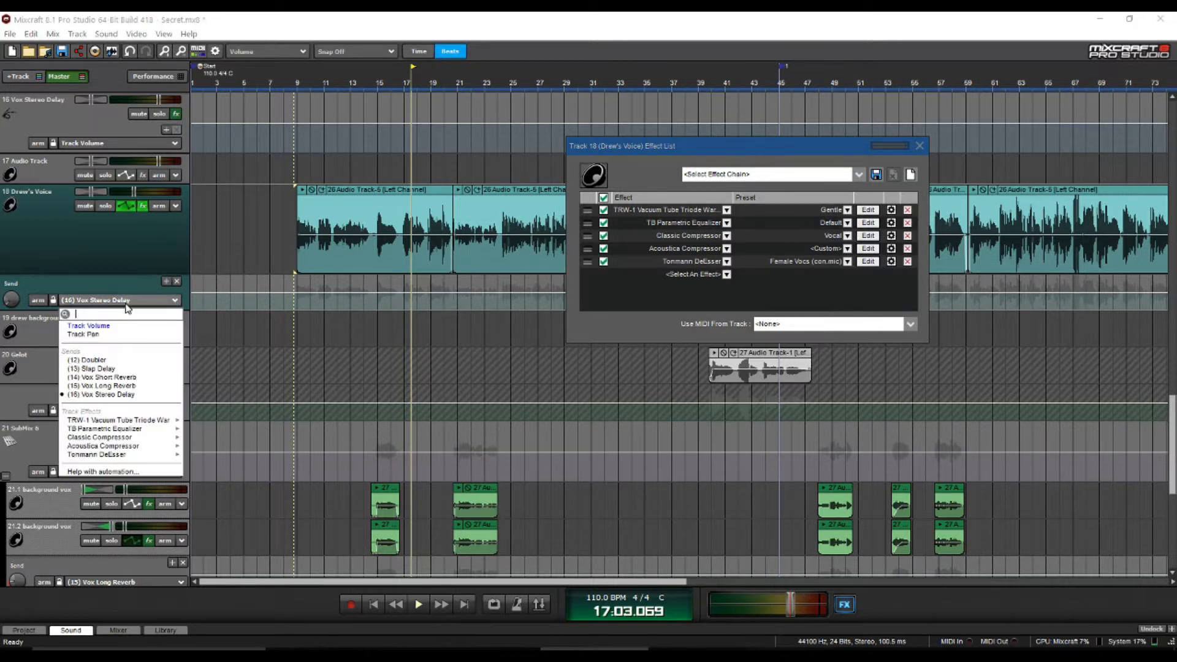
left_click(123, 365)
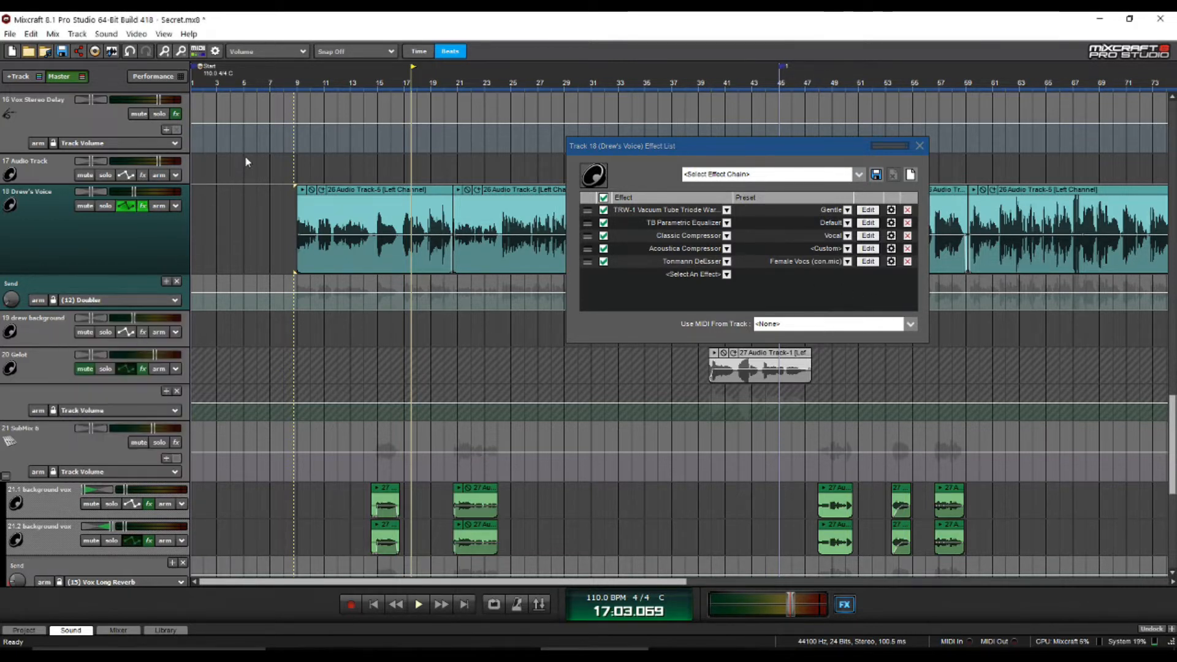
Close track 18's Effect List and place the playhead just before the first vocal clip at bar 9
left_click(304, 89)
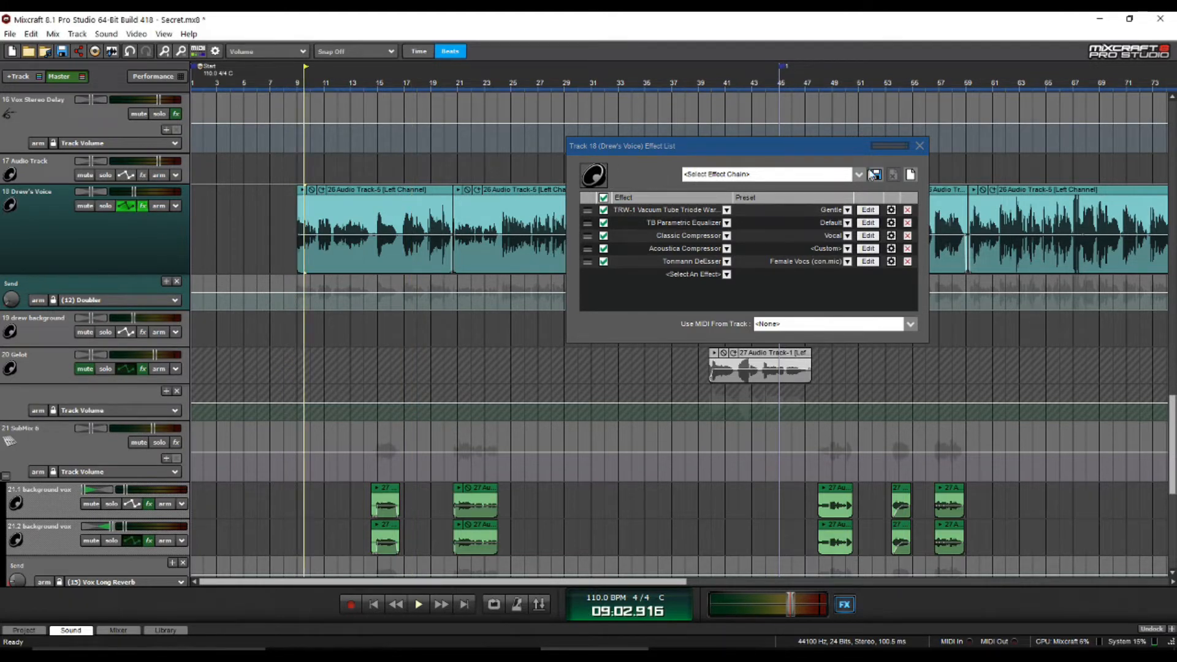
left_click(920, 147)
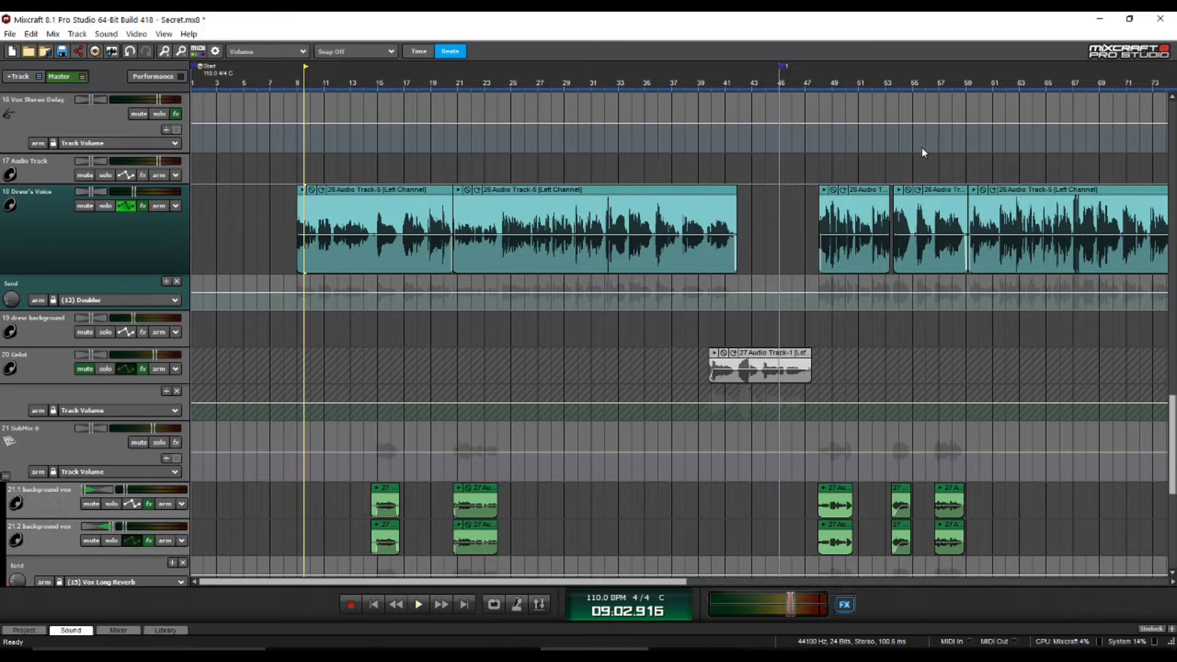
left_click(295, 260)
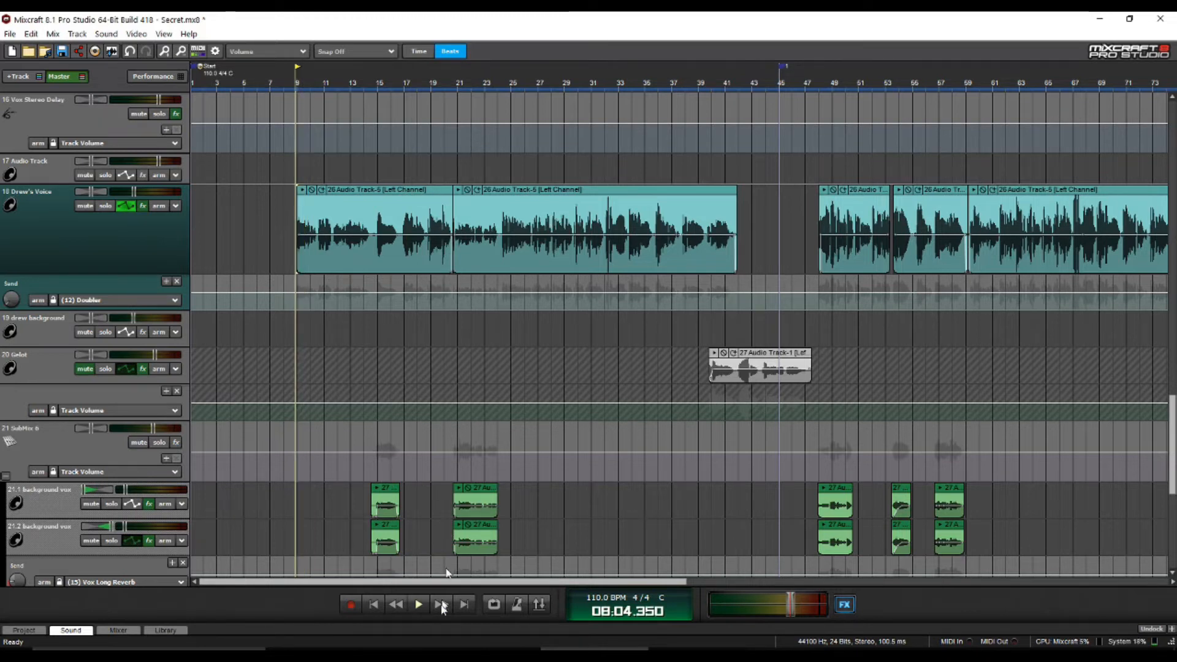
Play the vocal from just before bar 9, vary track 18's Doubler send level to compare its effect, and stop playback
left_click(421, 604)
mouse_move(15, 288)
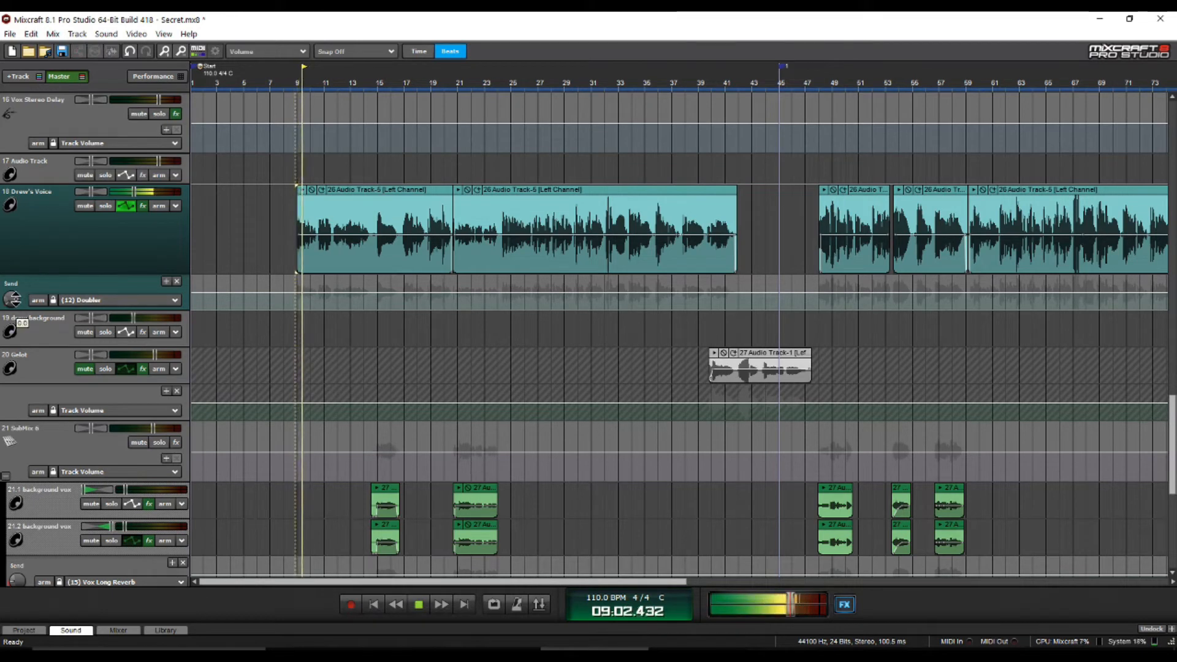
mouse_move(15, 288)
left_mouse_down()
mouse_move(33, 252)
mouse_move(35, 295)
left_mouse_up()
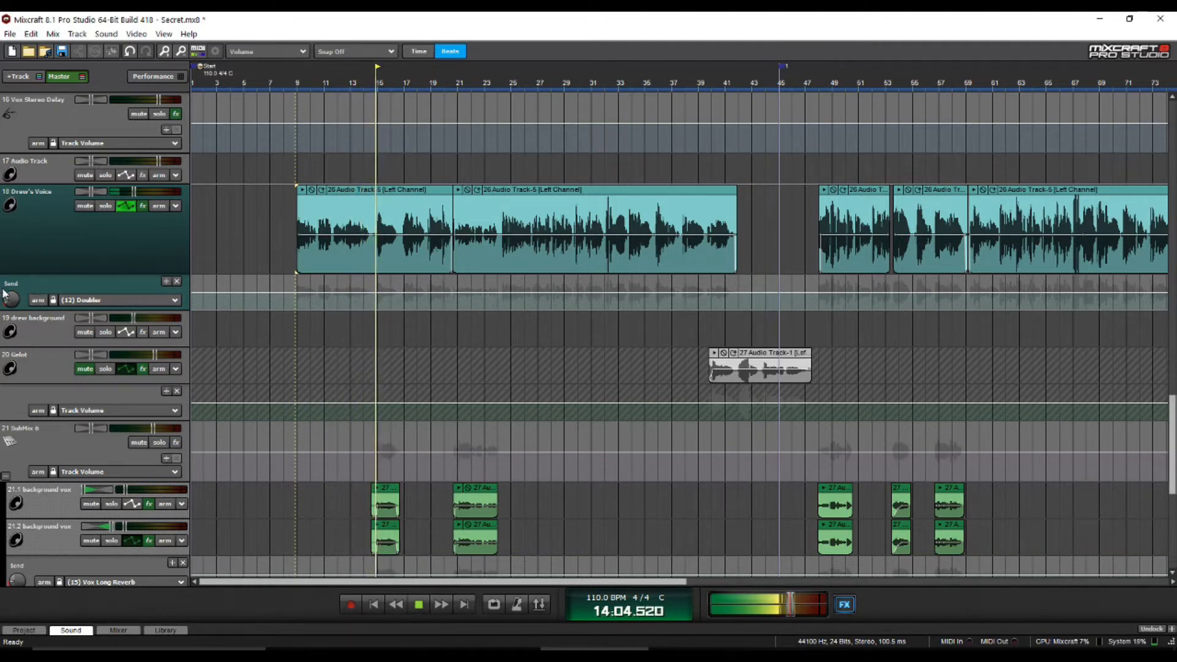
mouse_move(22, 300)
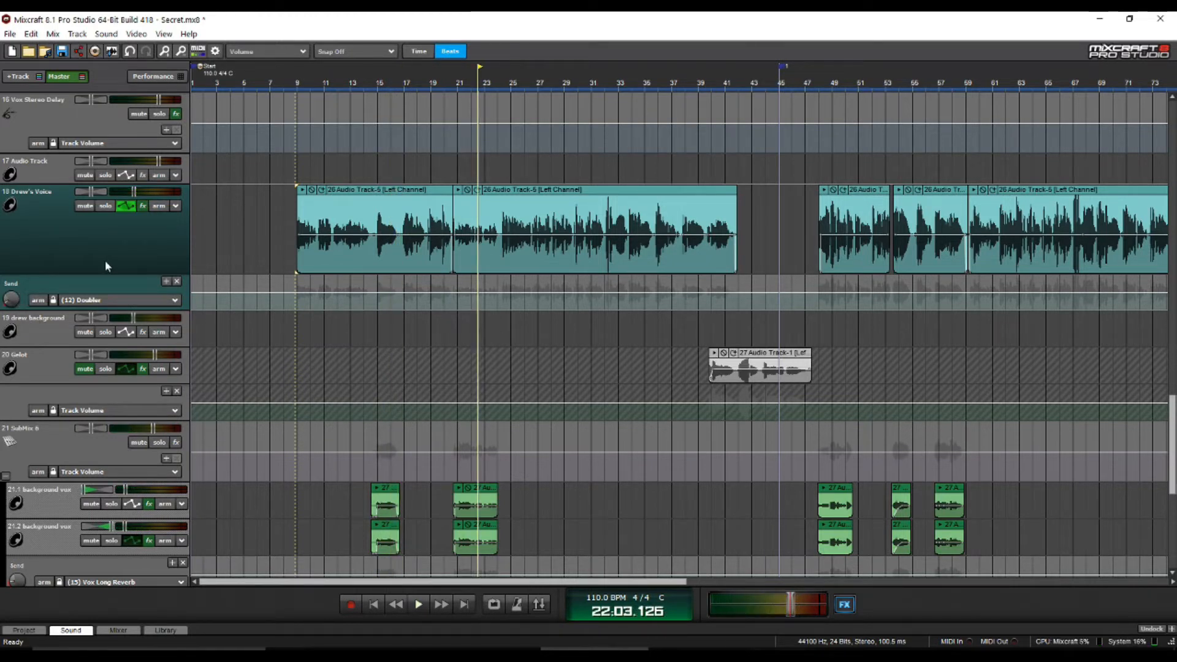
Switch track 18's send lane to (13) Slap Delay, and review the Acoustica Delay settings on track 13
left_click(112, 299)
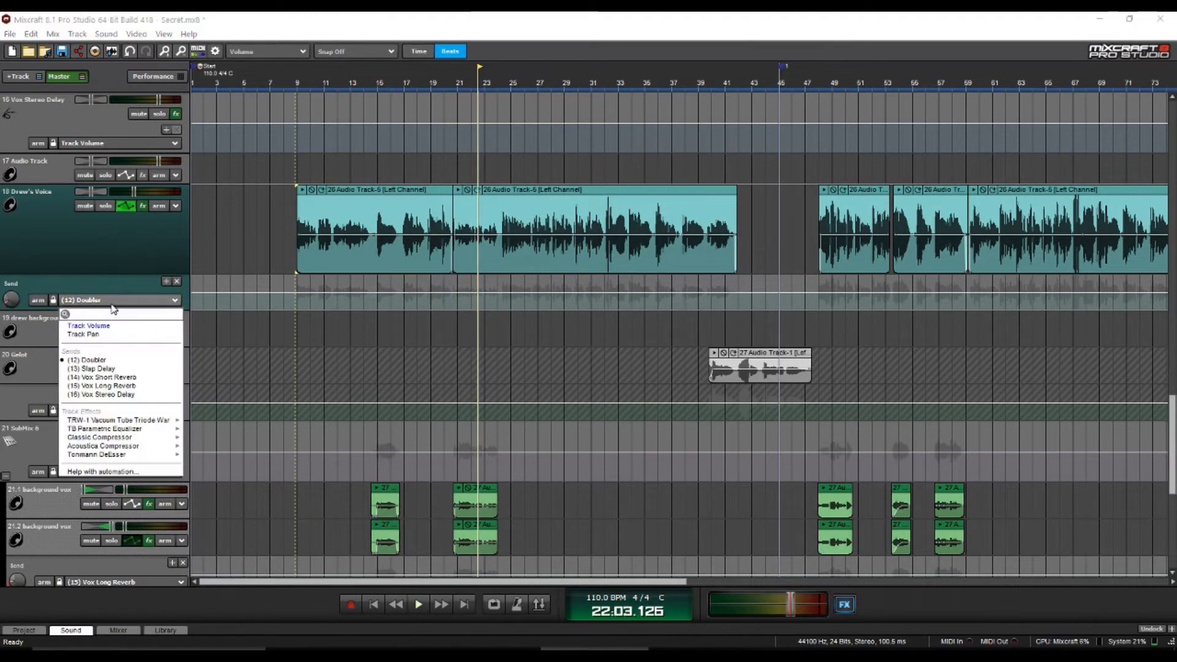
left_click(126, 367)
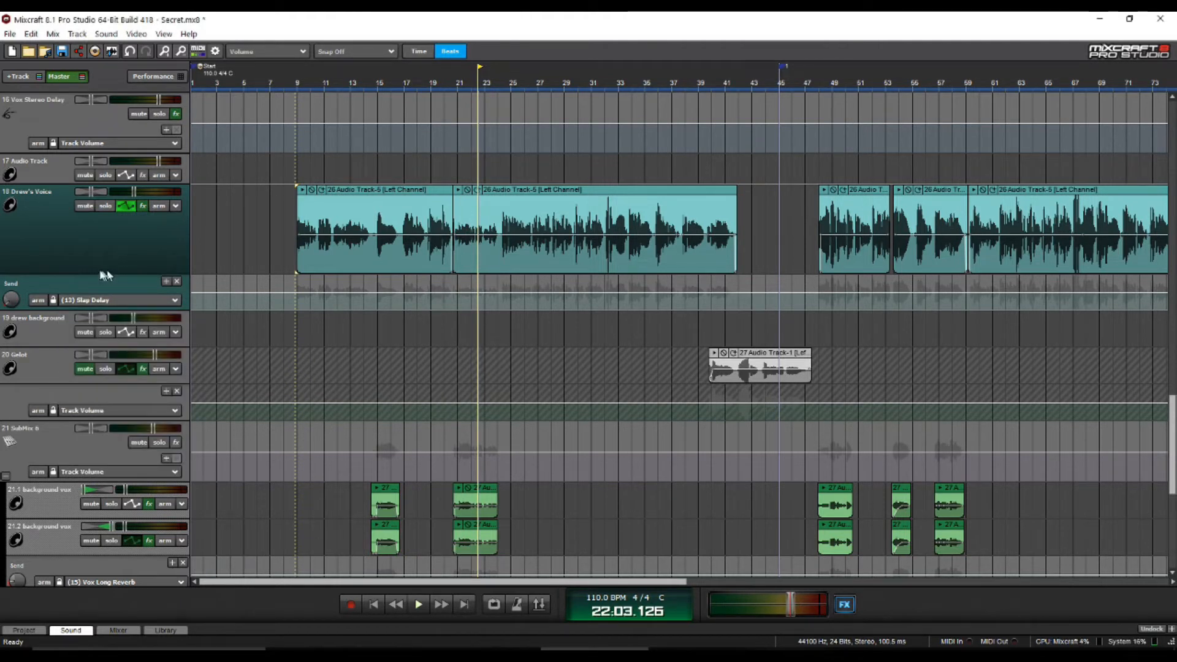
scroll(111, 267, "up", 2)
scroll(112, 270, "up", 5)
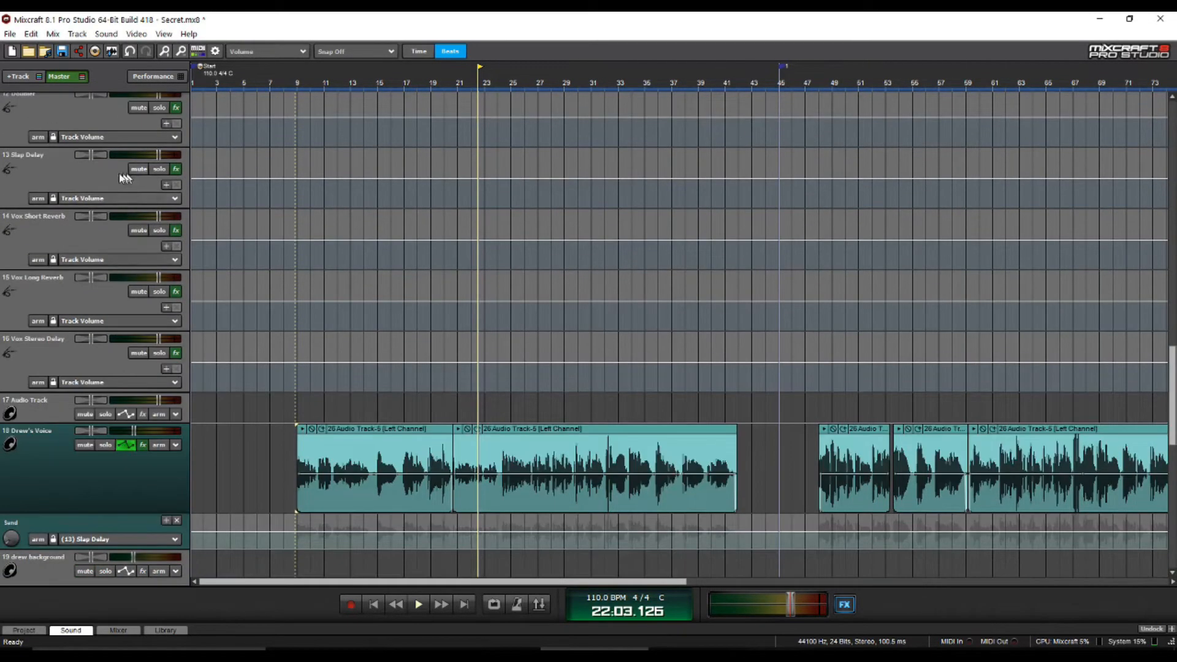
left_click(176, 168)
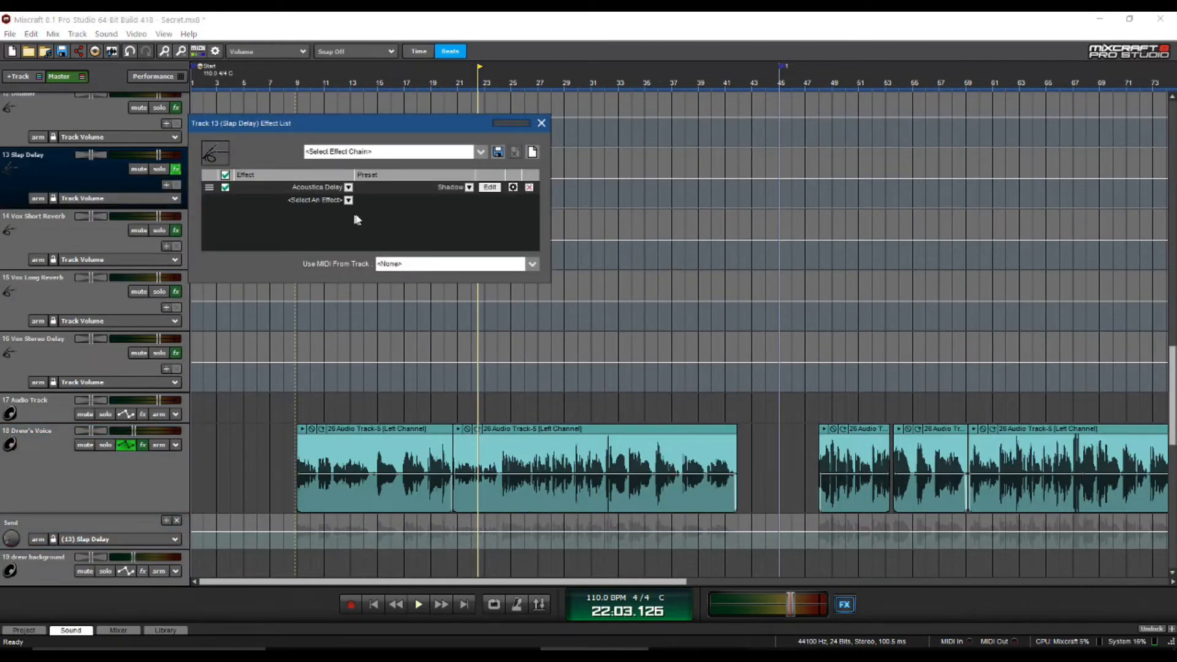
left_click(481, 189)
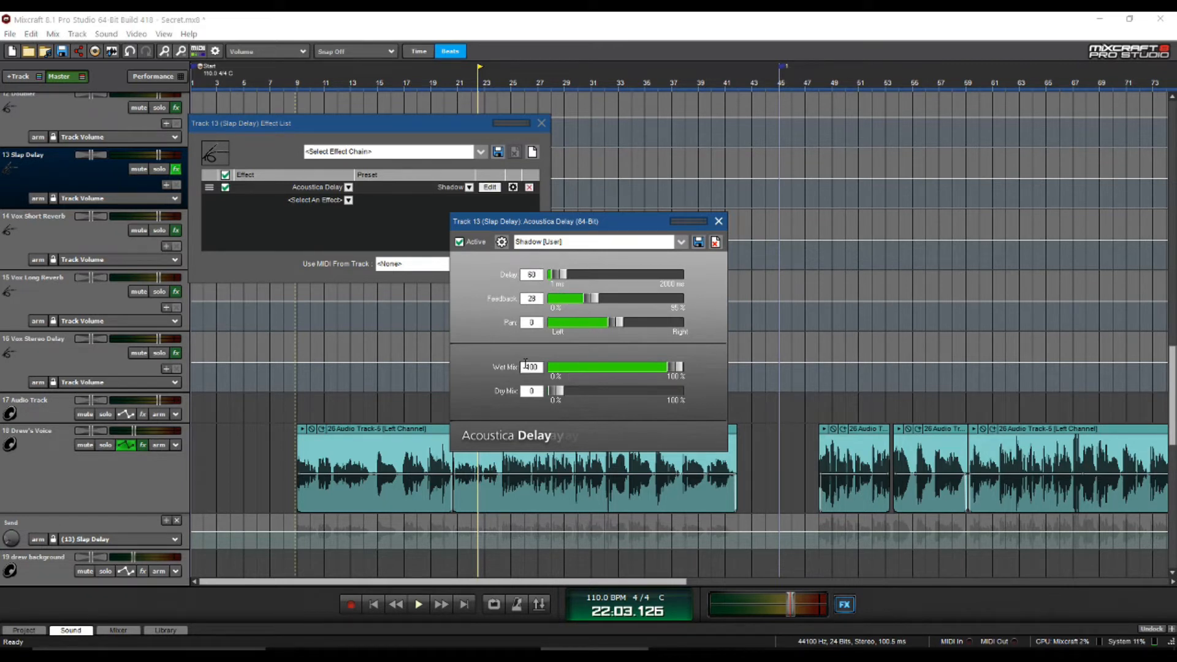
left_click(718, 222)
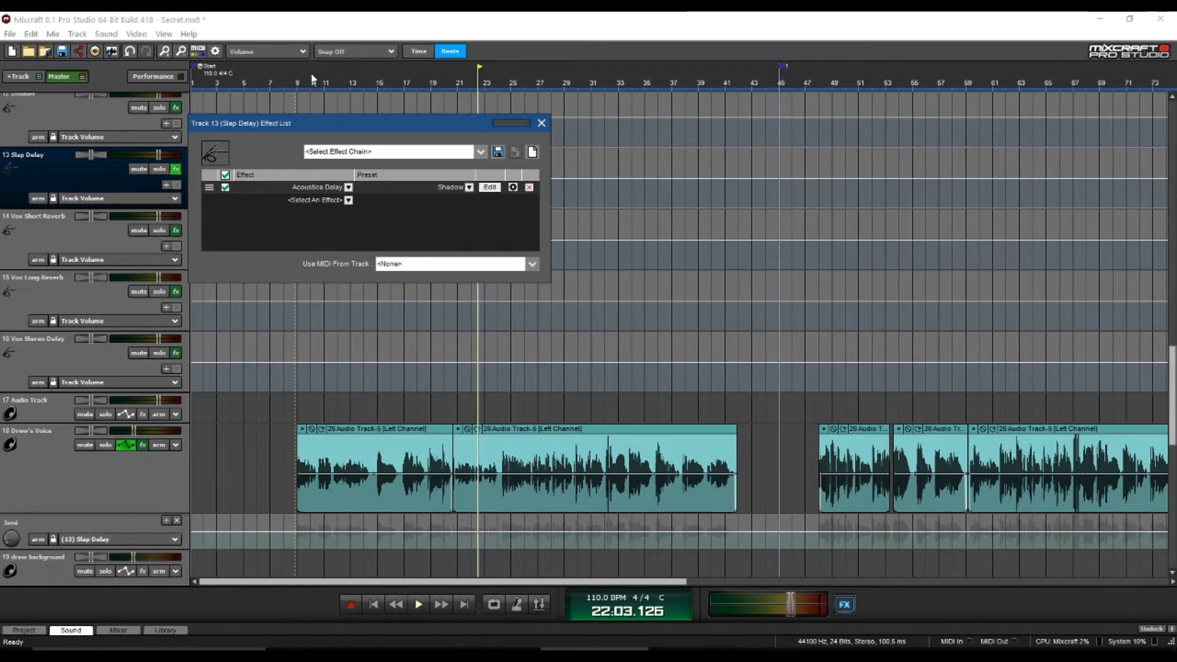
Play the vocal from about bar 10 while setting track 18's Slap Delay send to 10, stop playback and close track 13's Effect List
left_click(313, 78)
left_click(419, 605)
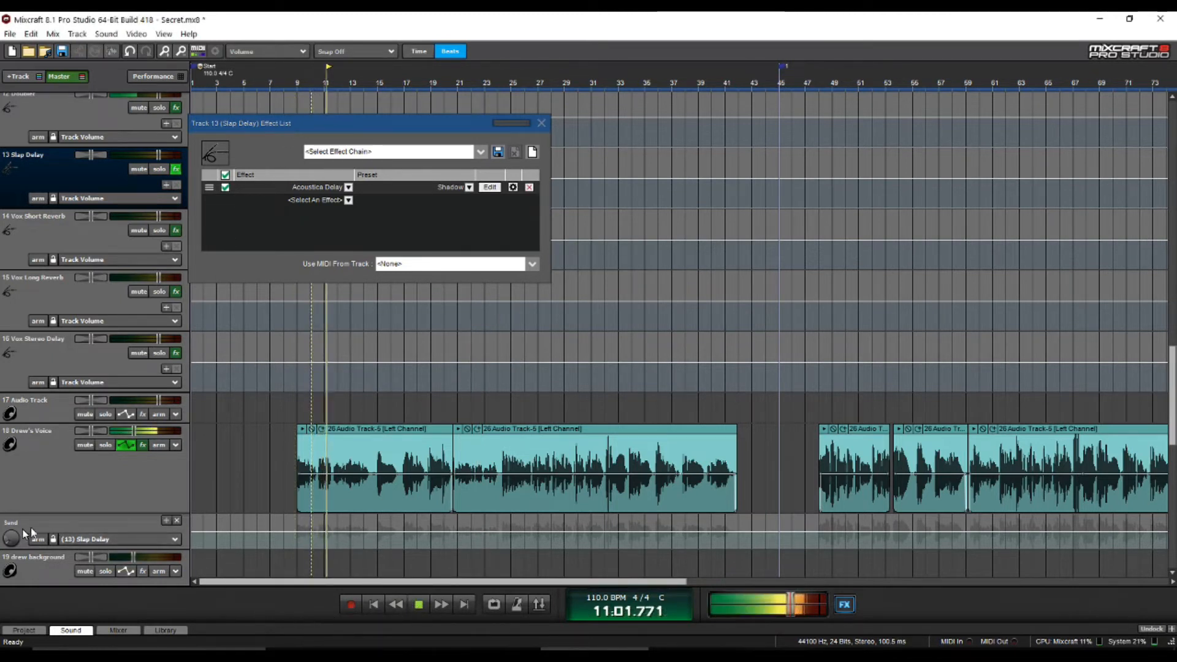
mouse_move(10, 539)
left_mouse_down()
mouse_move(40, 493)
mouse_move(27, 528)
left_mouse_up()
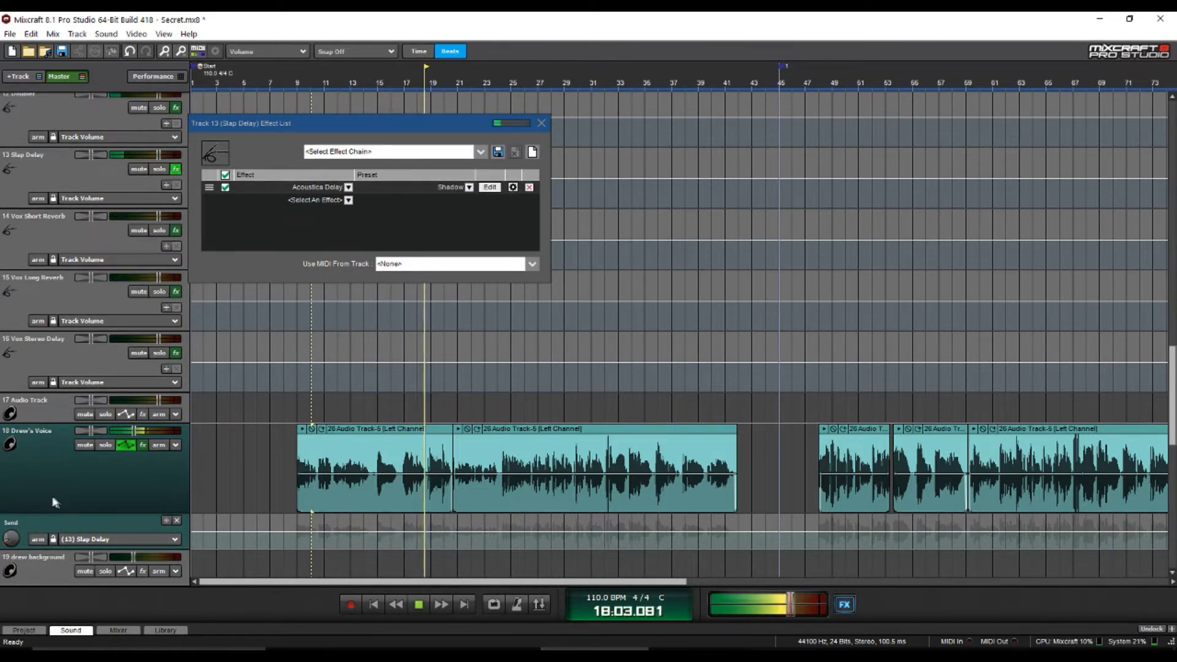
mouse_move(12, 537)
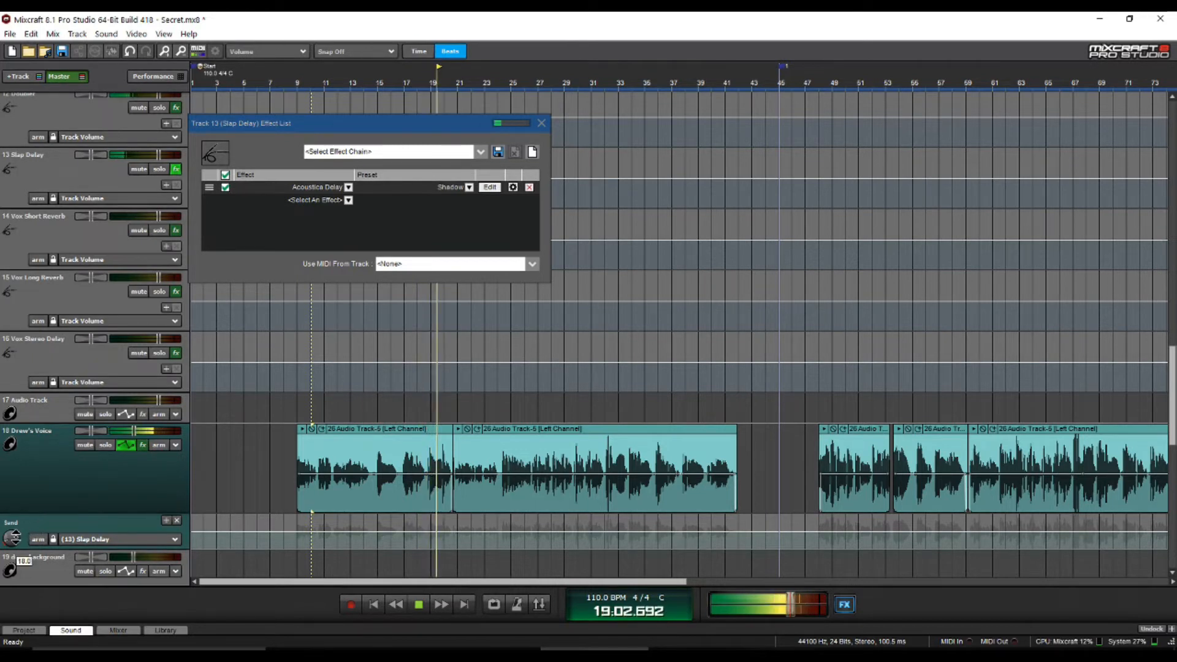
left_click_drag(16, 536, 15, 539)
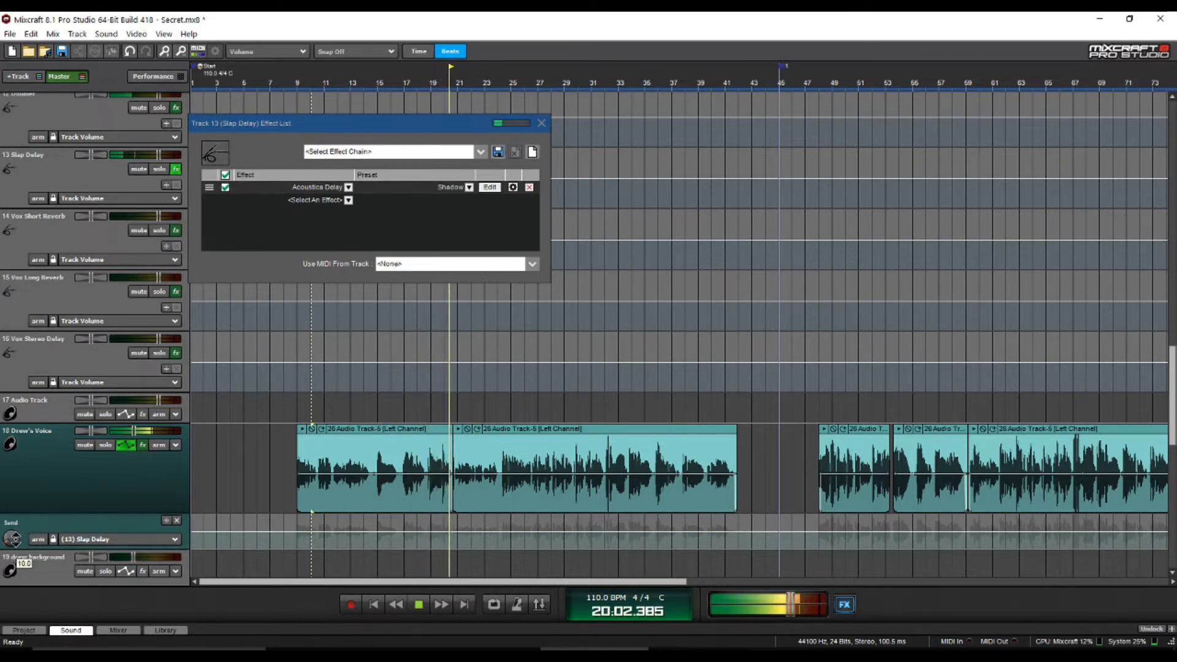
left_click(419, 605)
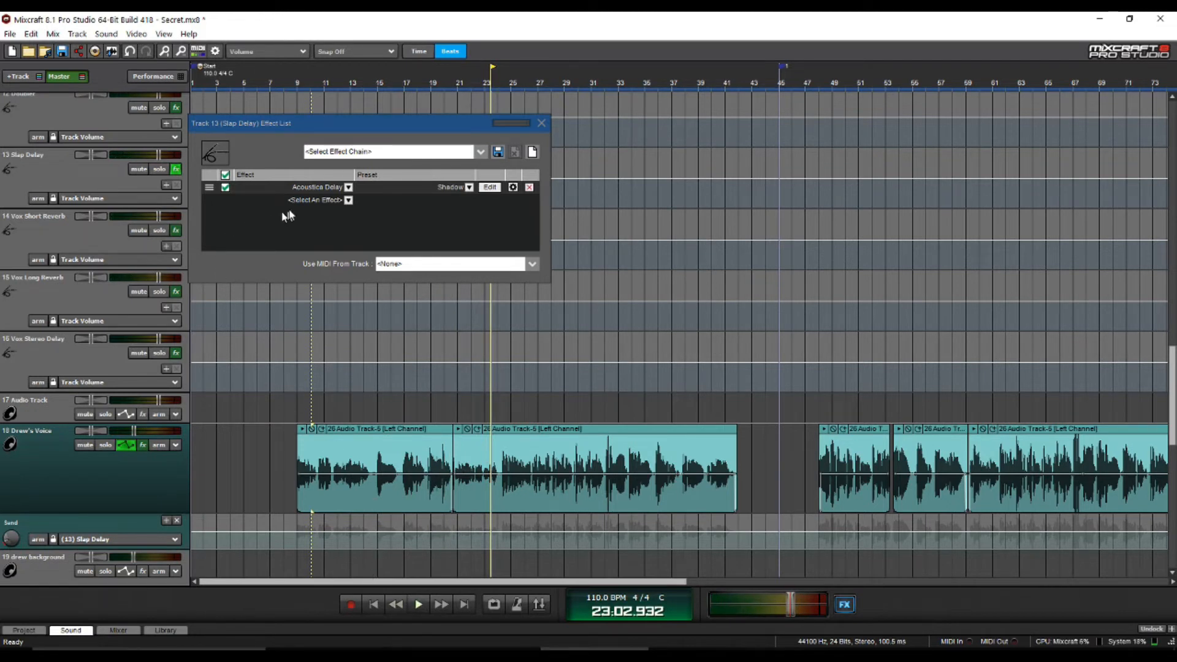
left_click(541, 123)
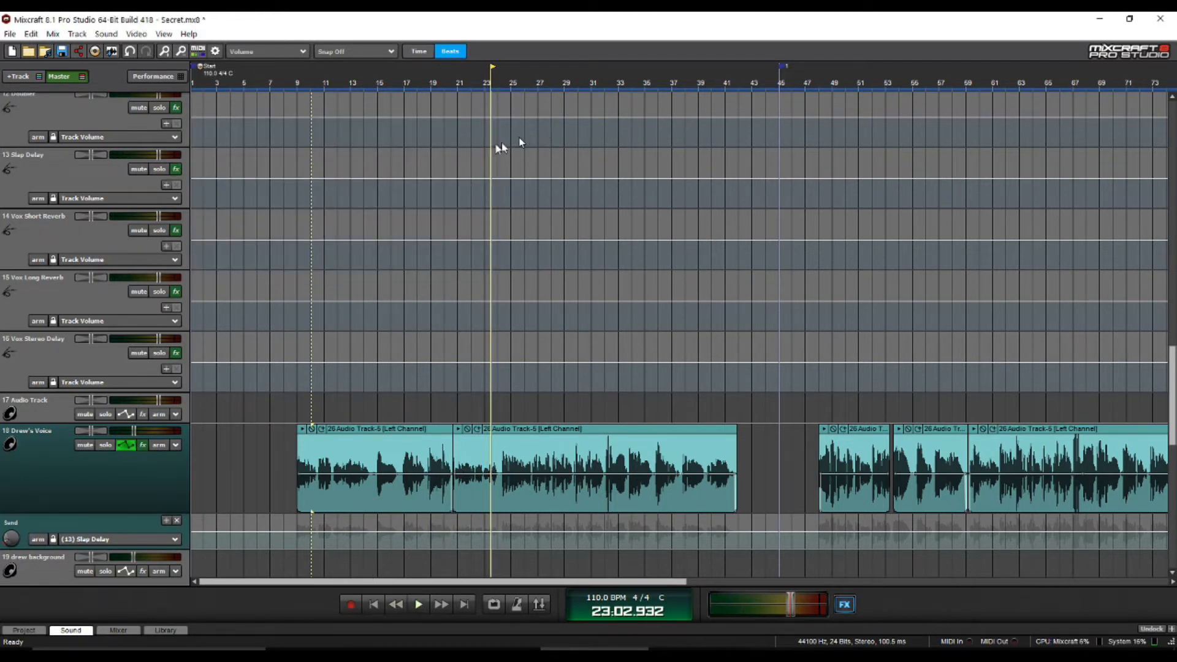
Switch track 18's send lane to (14) Vox Short Reverb, and review the Acoustica Pro Studio Reverb with its Plate preset on track 14
left_click(104, 539)
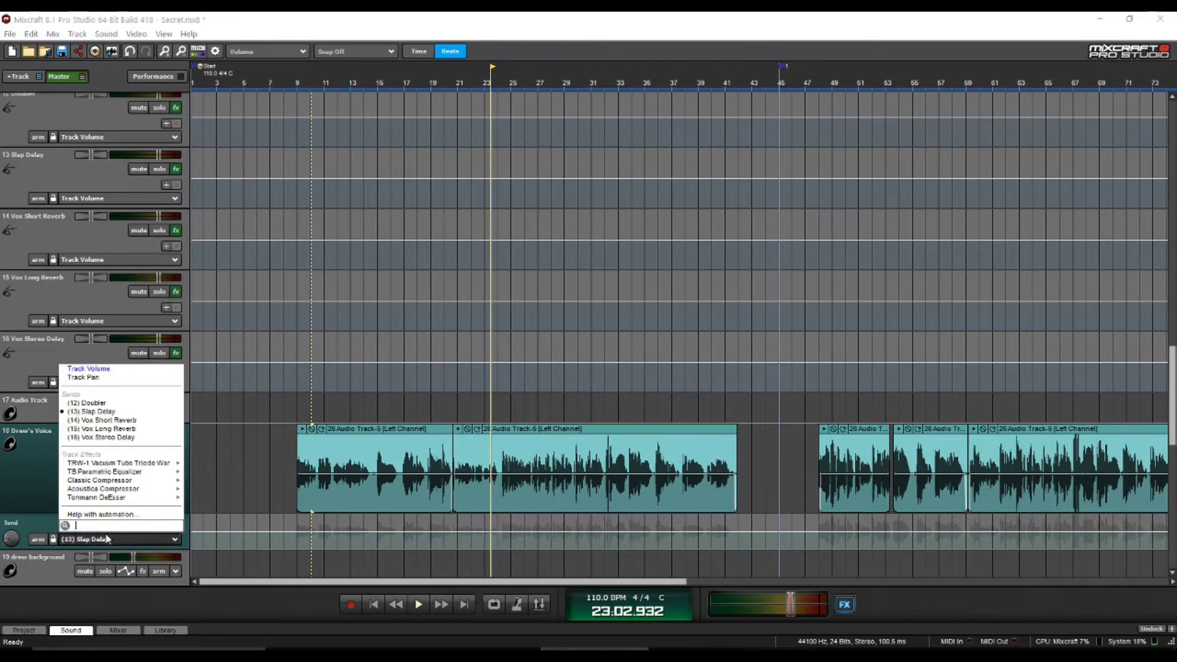
left_click(136, 420)
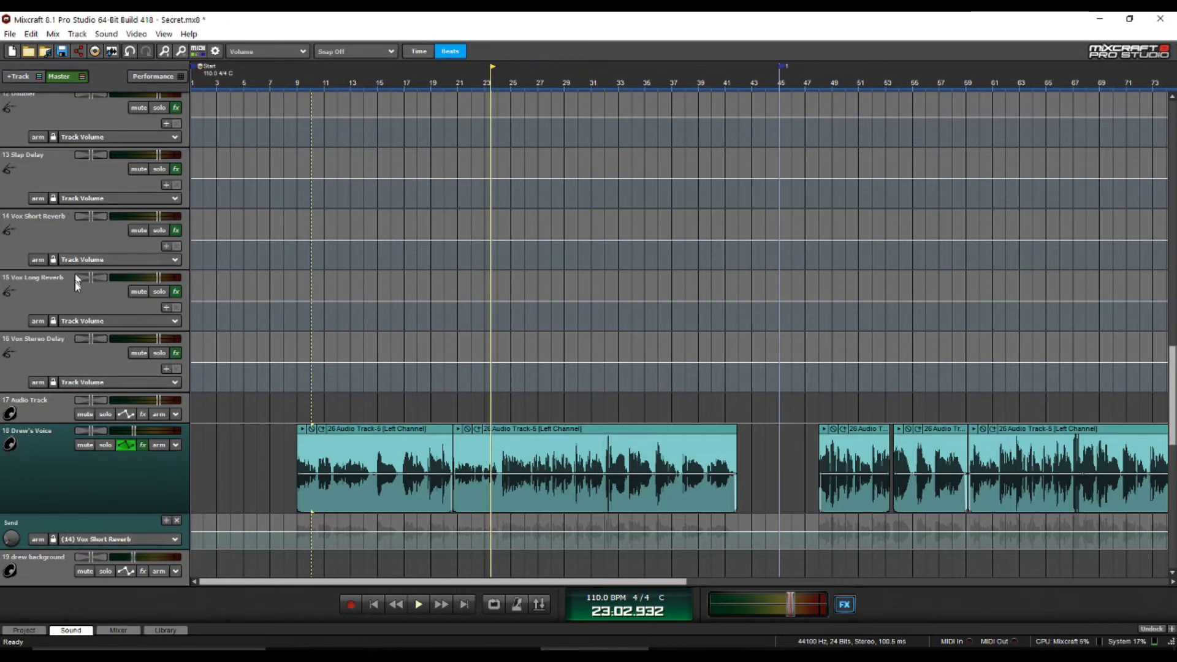
scroll(107, 351, "up", 1)
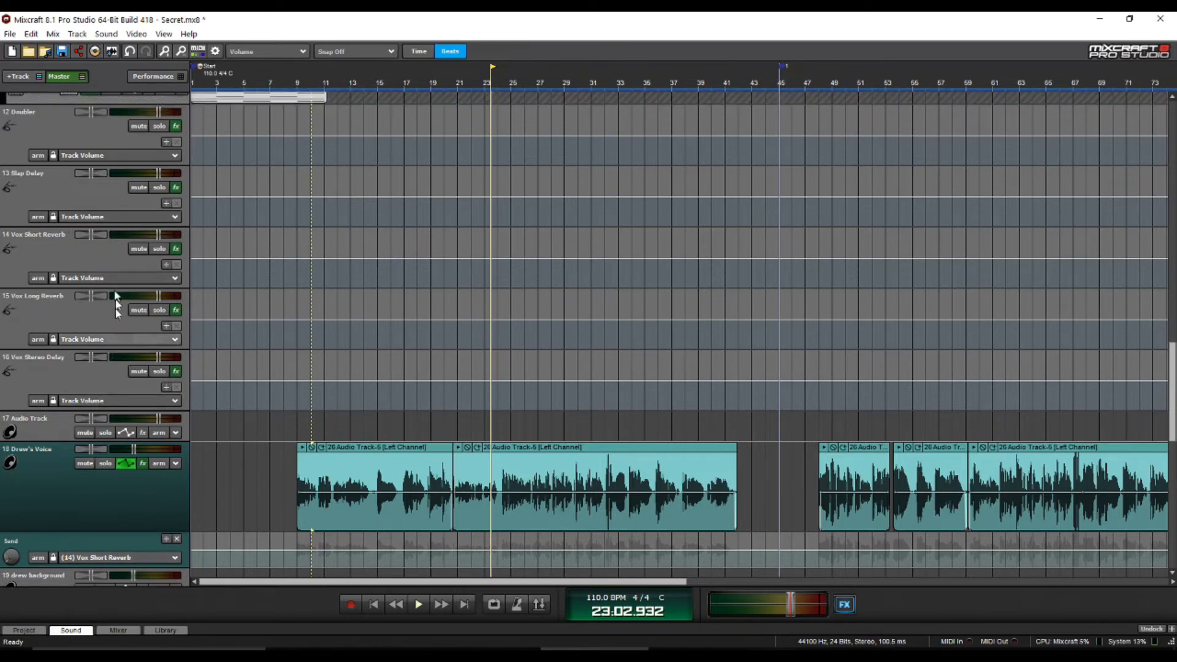
left_click(176, 249)
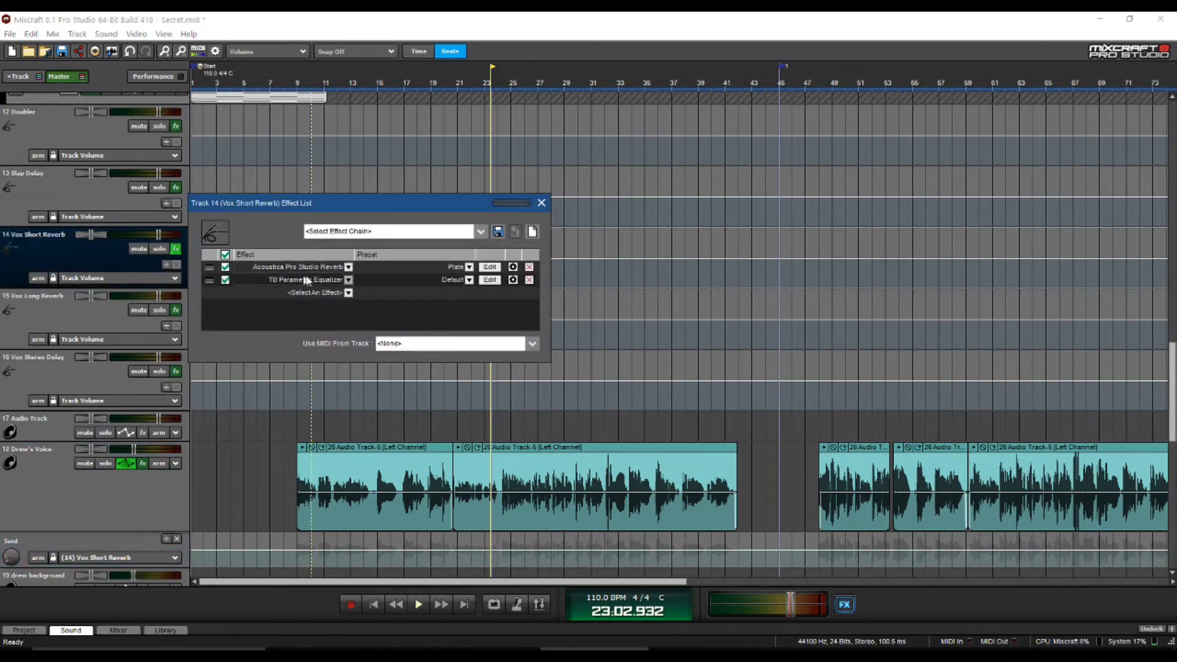
left_click(484, 269)
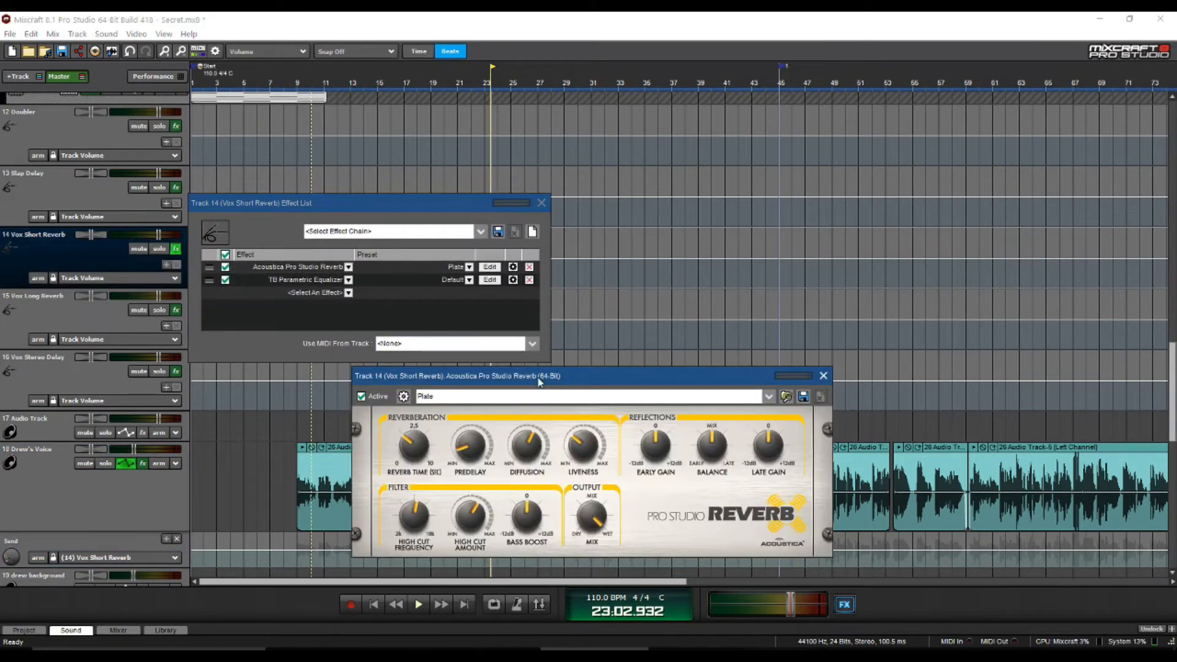
left_click_drag(441, 376, 521, 213)
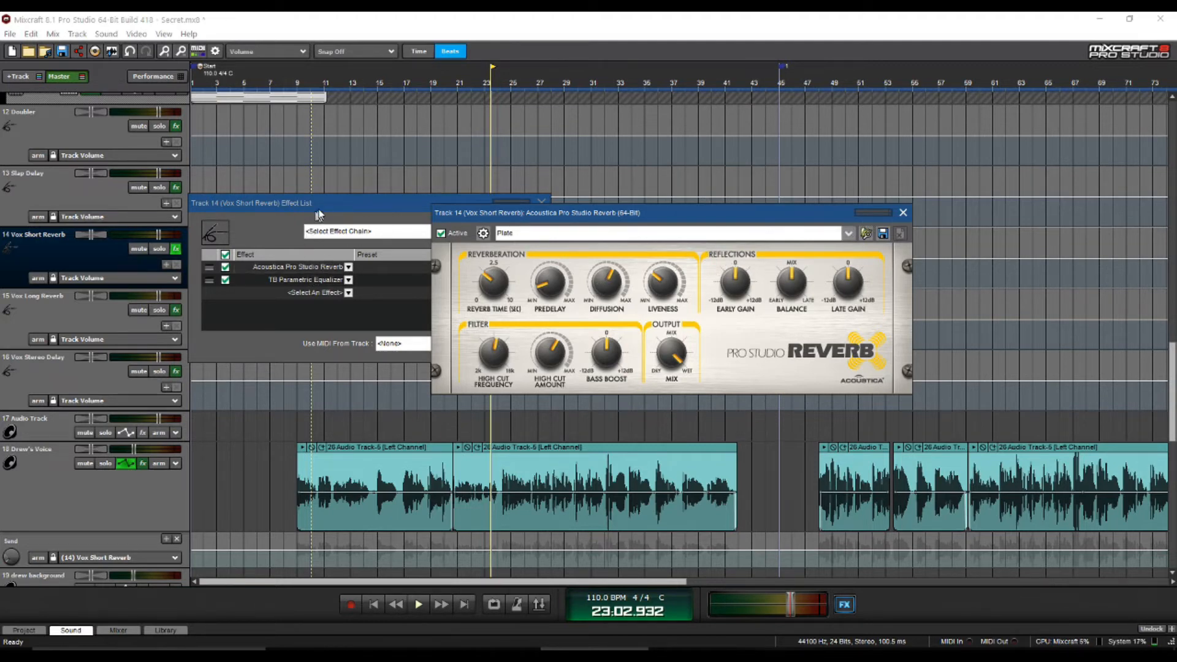
left_click_drag(317, 209, 315, 209)
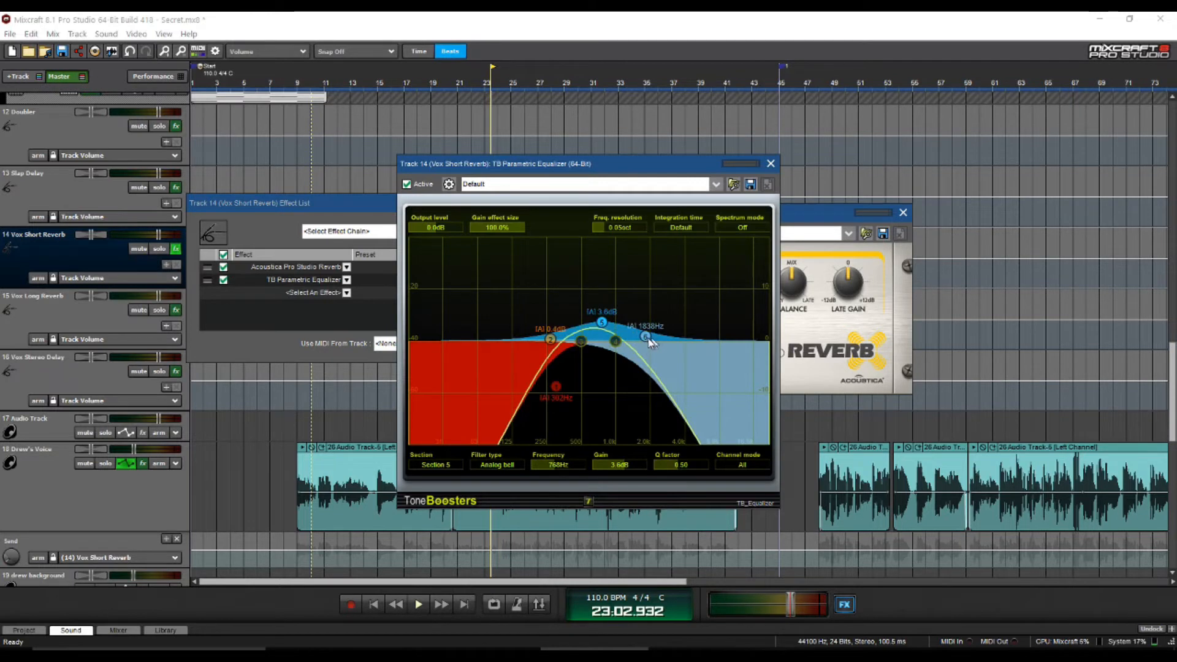
Narrow the passband in track 14's TB Parametric Equalizer by lowering the high cut to about 1045 Hz and raising the low cut, and close it
left_click_drag(647, 337, 567, 334)
left_click(549, 341)
left_click_drag(556, 386, 571, 387)
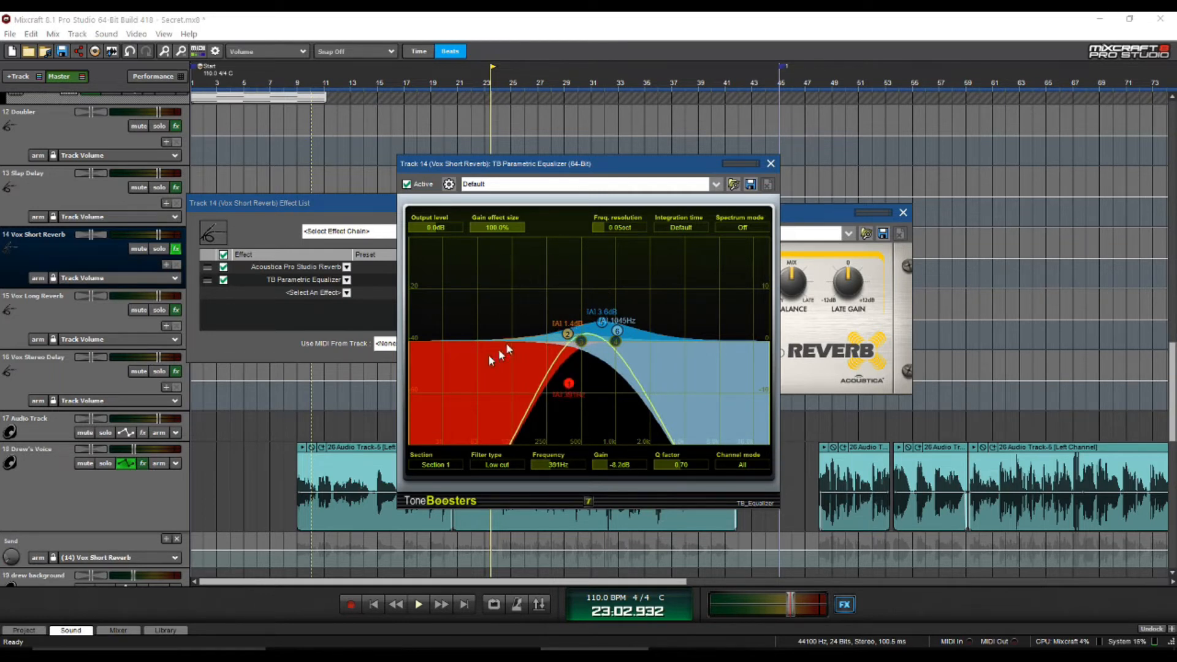
left_click(769, 163)
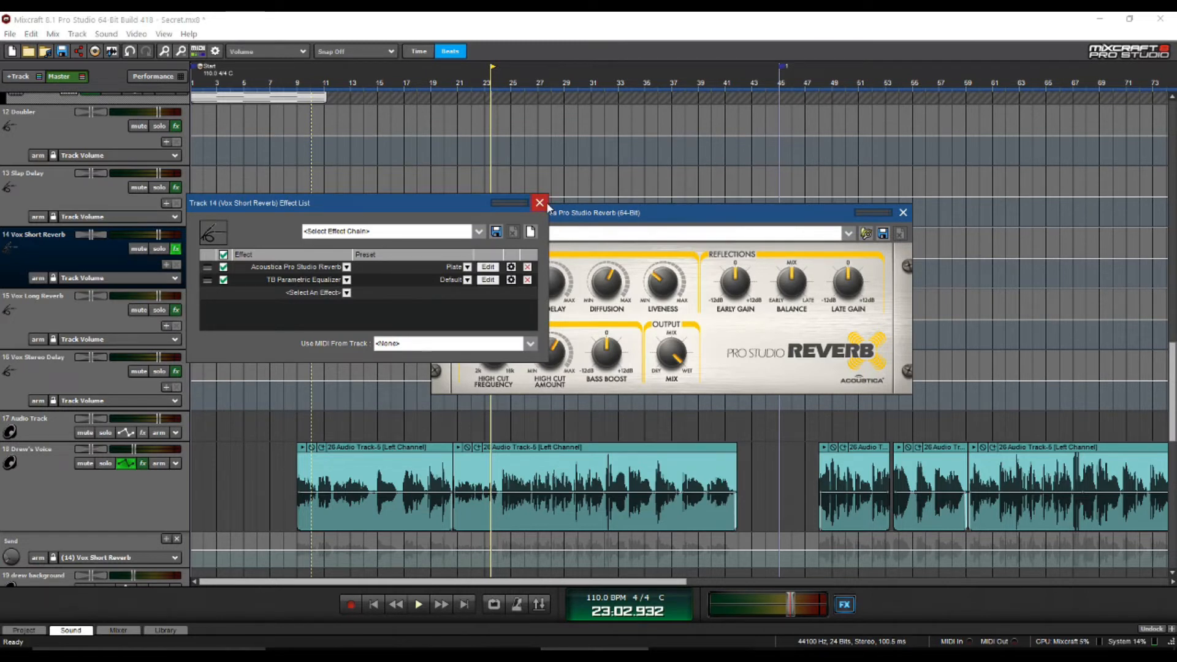
Play the vocal from about bar 13, adjust track 18's Vox Short Reverb send level to compare its effect, and stop playback
left_click(326, 79)
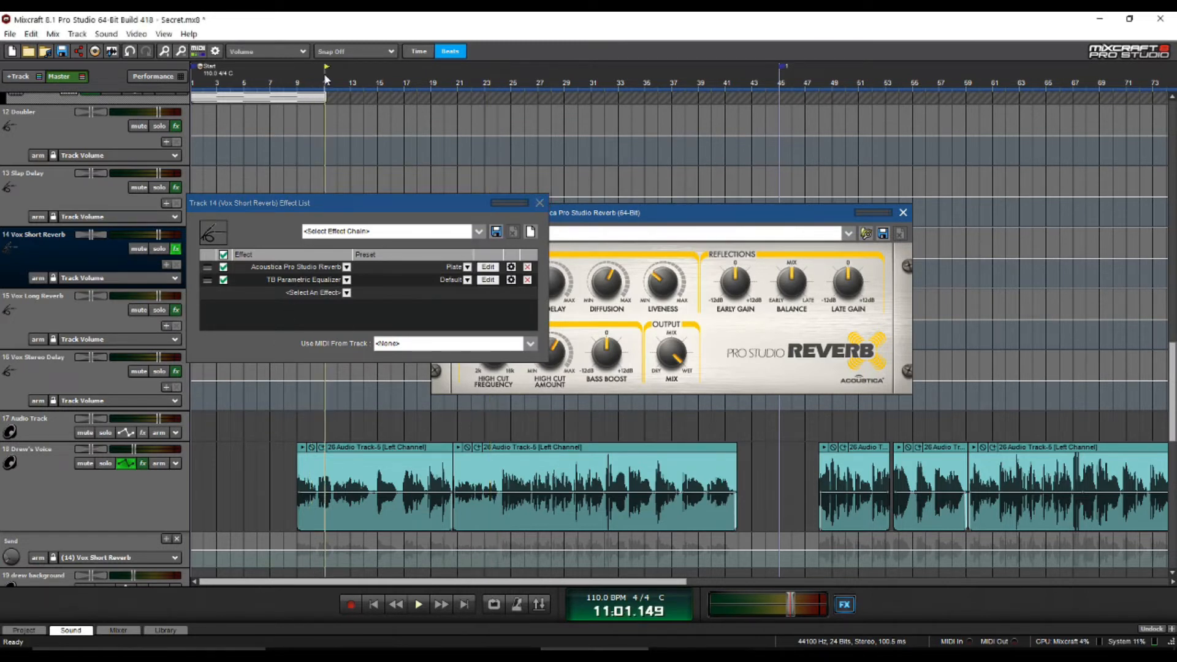
left_click(357, 490)
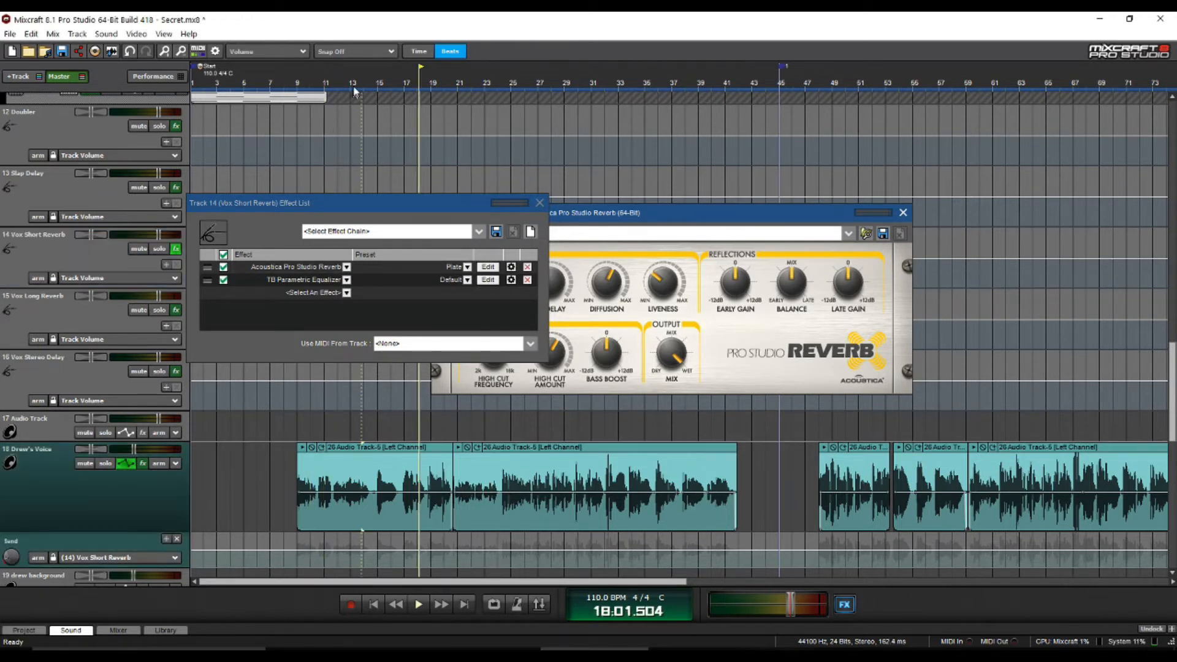
left_click(414, 603)
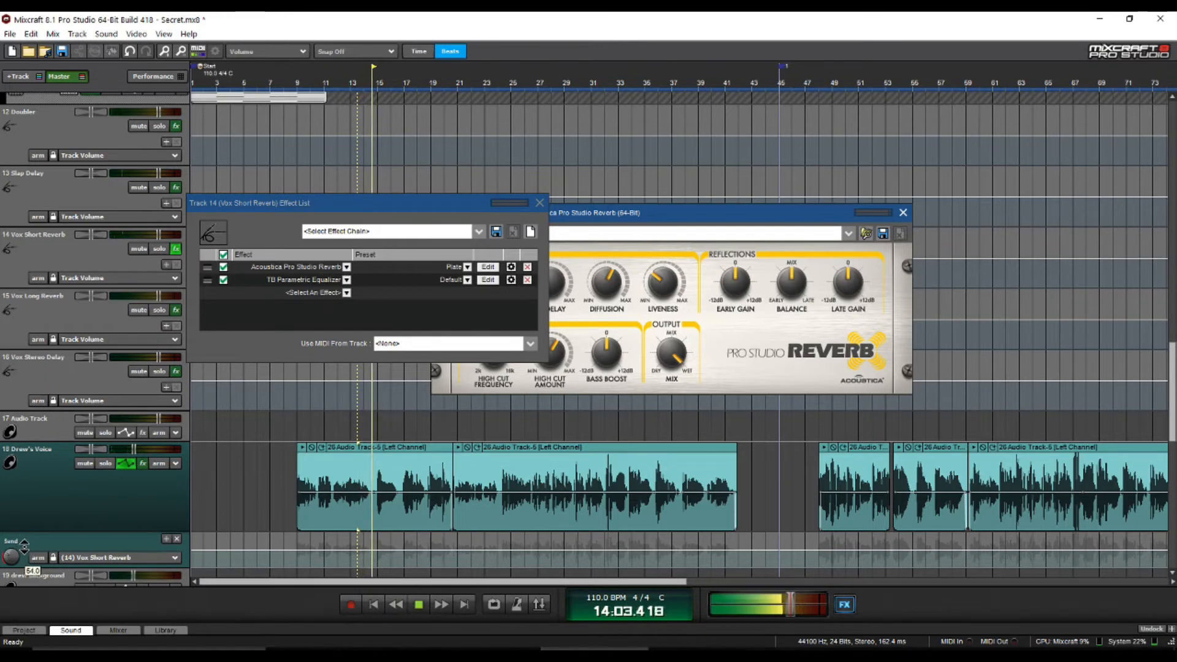
left_click_drag(21, 550, 19, 559)
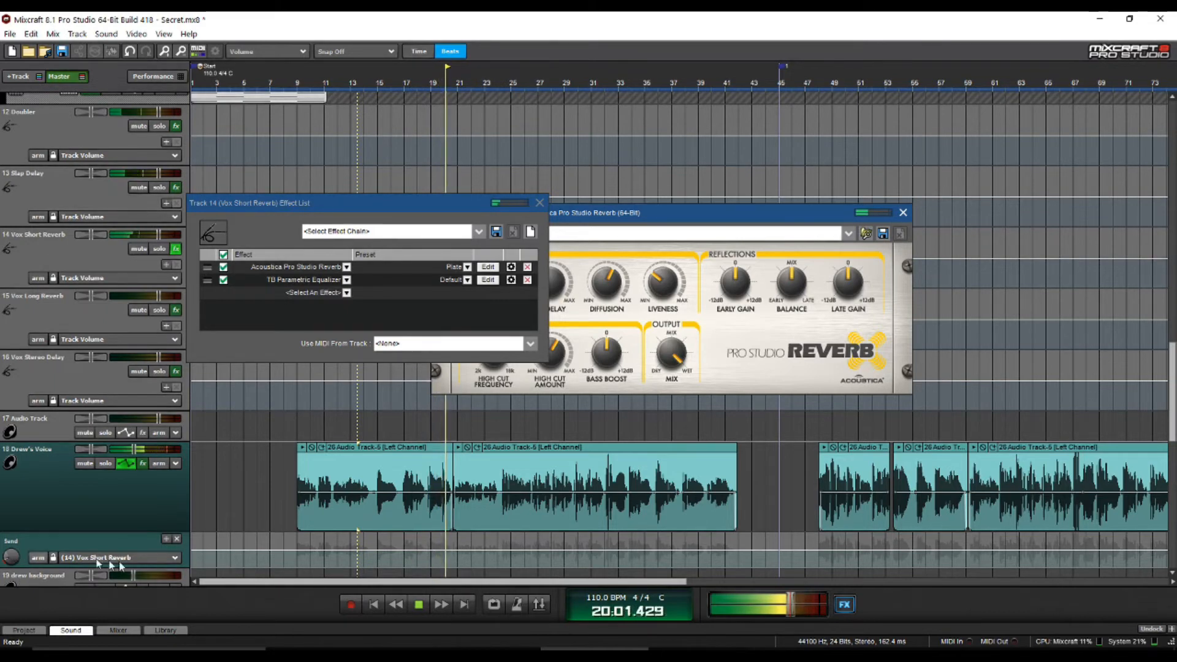
left_click(417, 605)
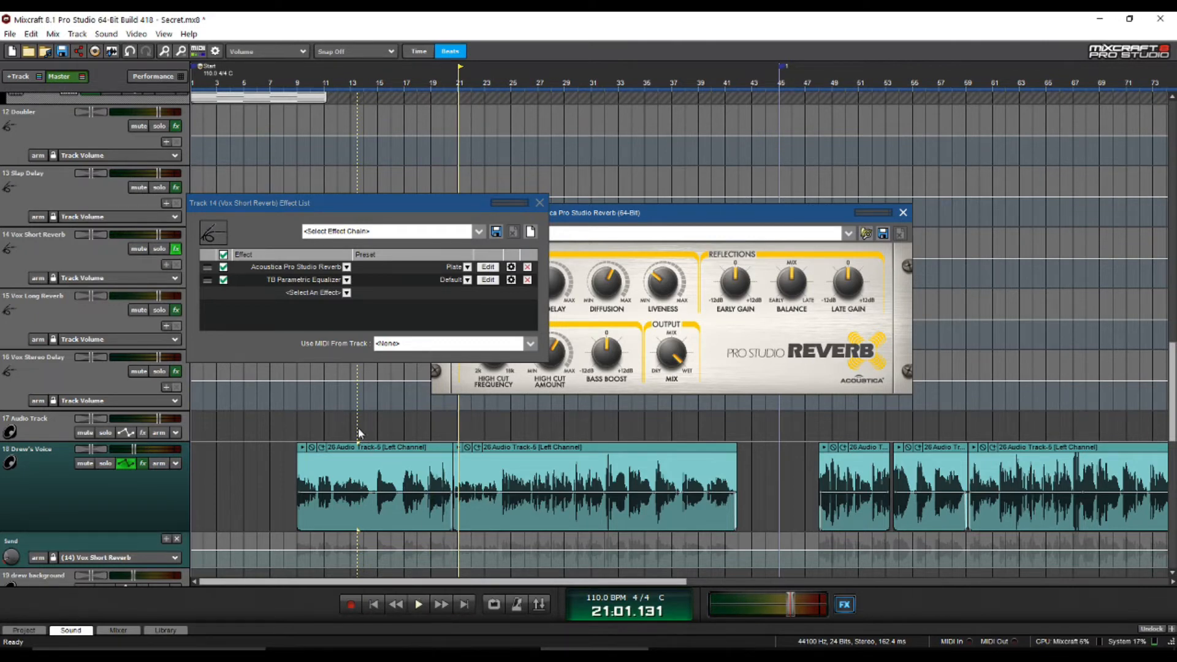
Switch track 18's send lane to (15) Vox Long Reverb, and close track 14's Effect List and reverb windows
left_click(120, 557)
left_click(129, 448)
left_click(539, 203)
left_click(903, 212)
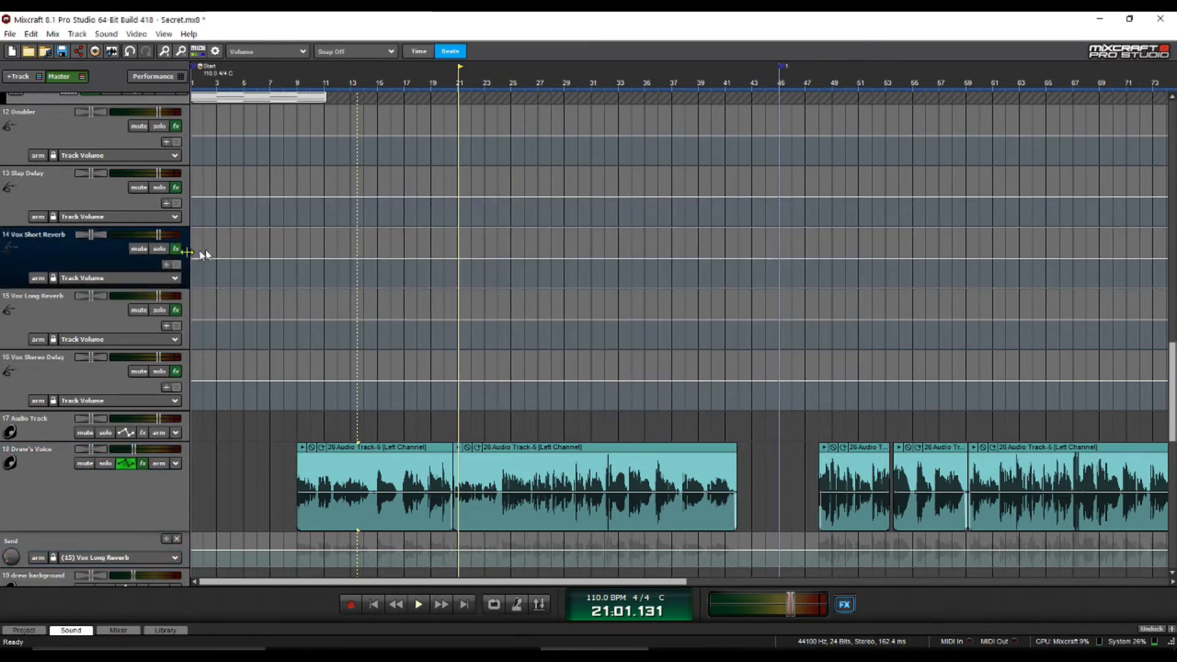
Review the Fusion Field reverb with its Vocal Floater preset on track 15, close it, and place the playhead near the start of the first vocal clip
left_click(175, 311)
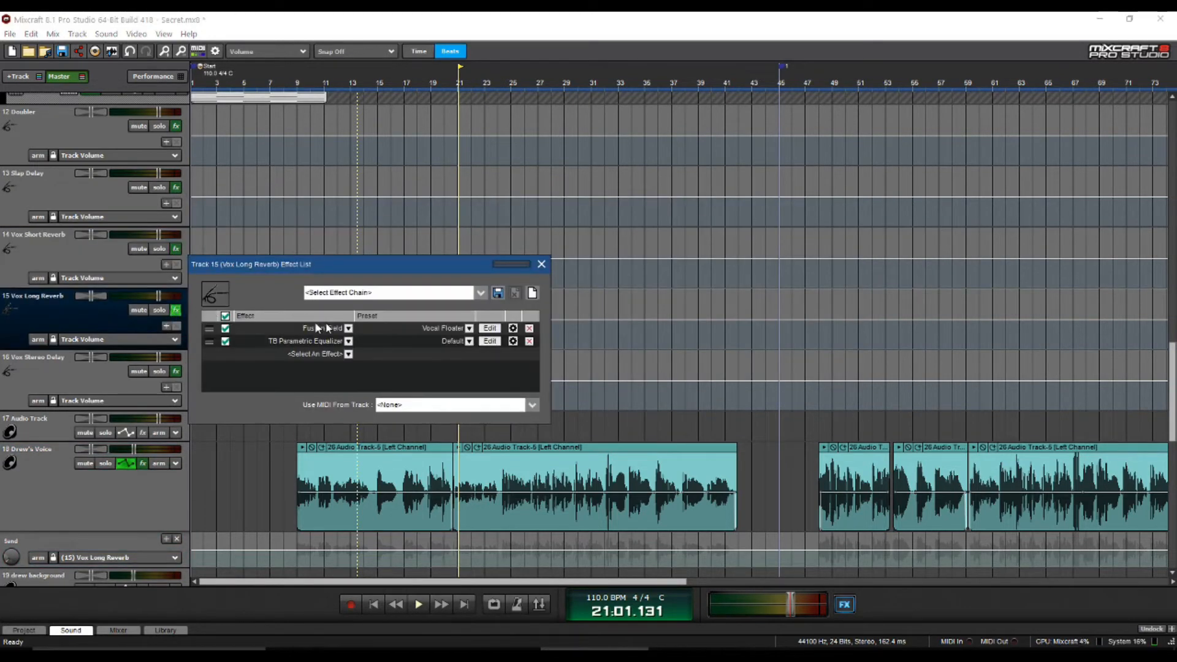
left_click_drag(317, 264, 511, 263)
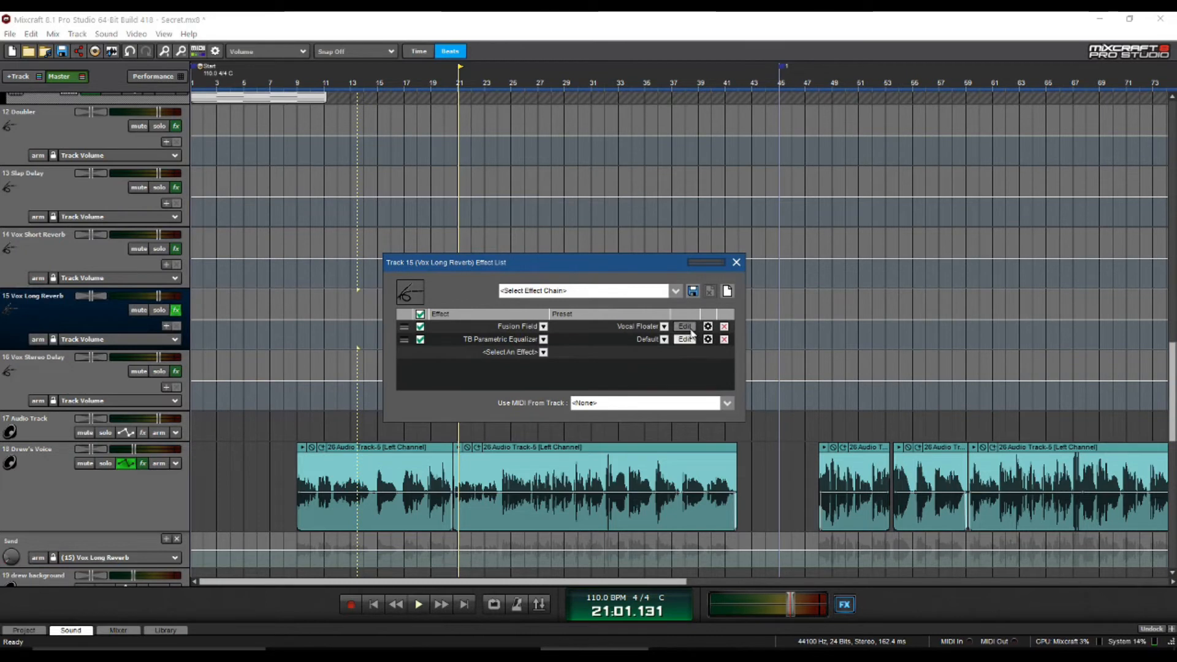
left_click(685, 327)
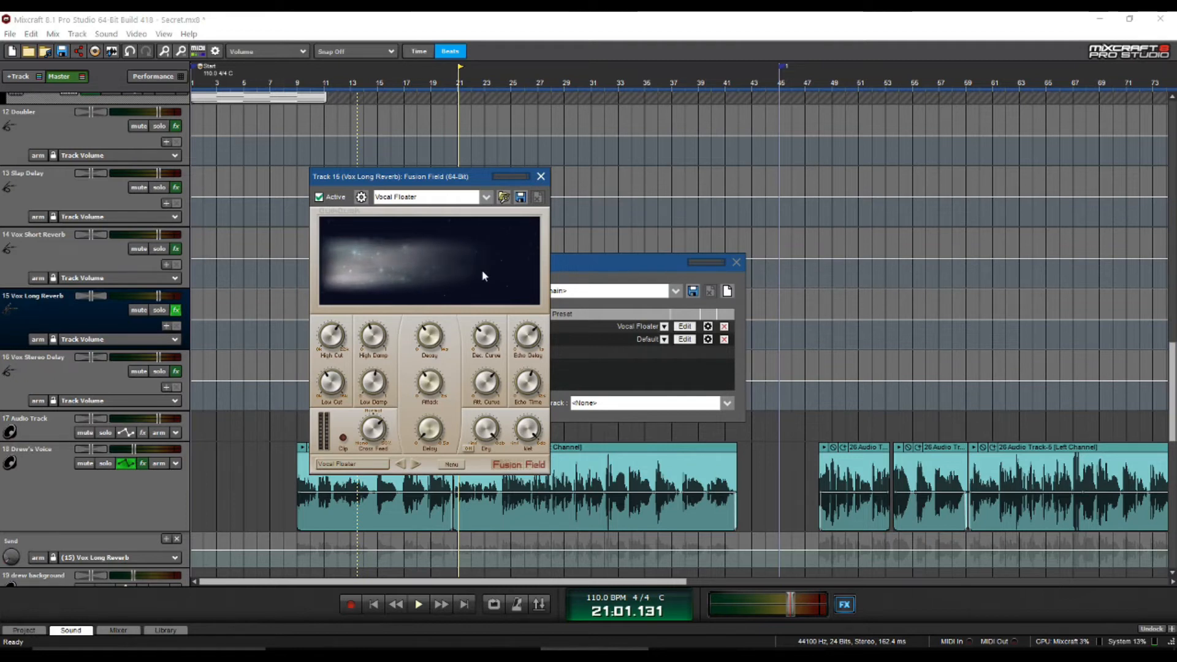
left_click(541, 177)
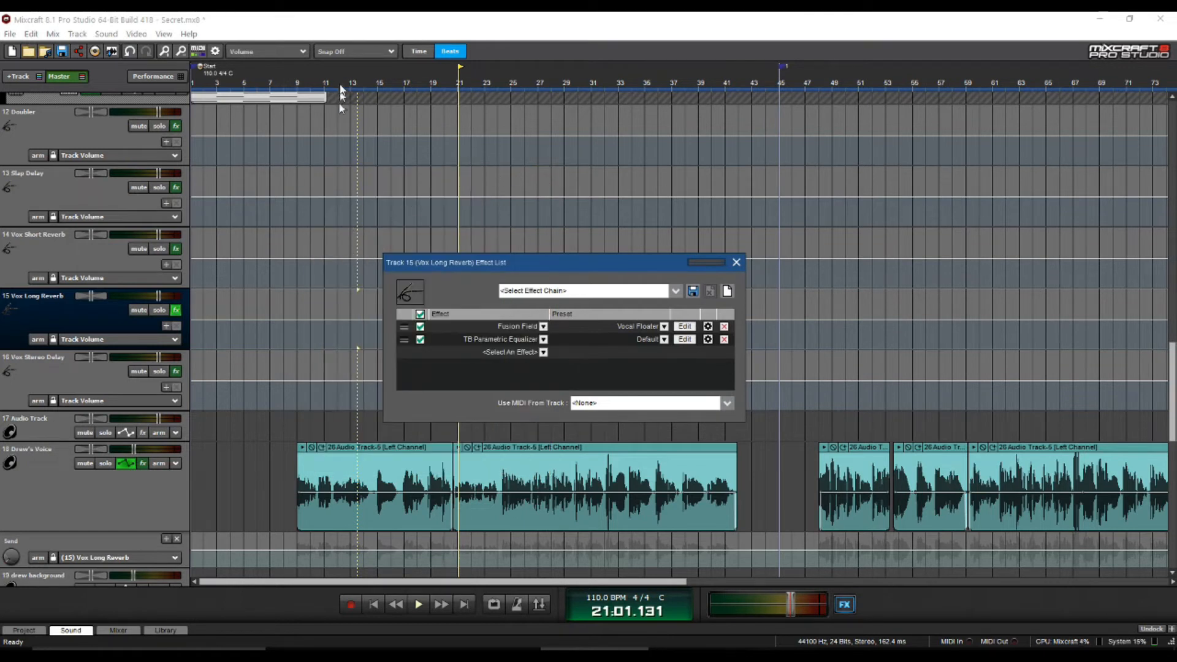
left_click(308, 95)
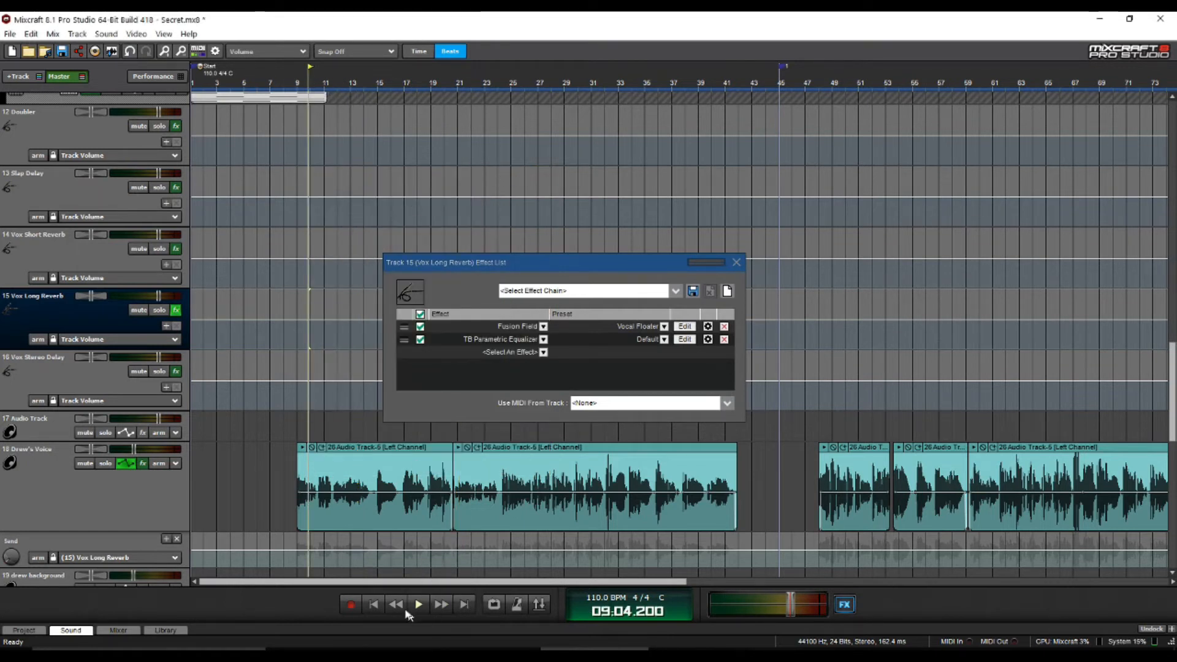
Play the vocal from about bar 9 and adjust track 18's Vox Long Reverb send level to compare its effect
left_click(395, 605)
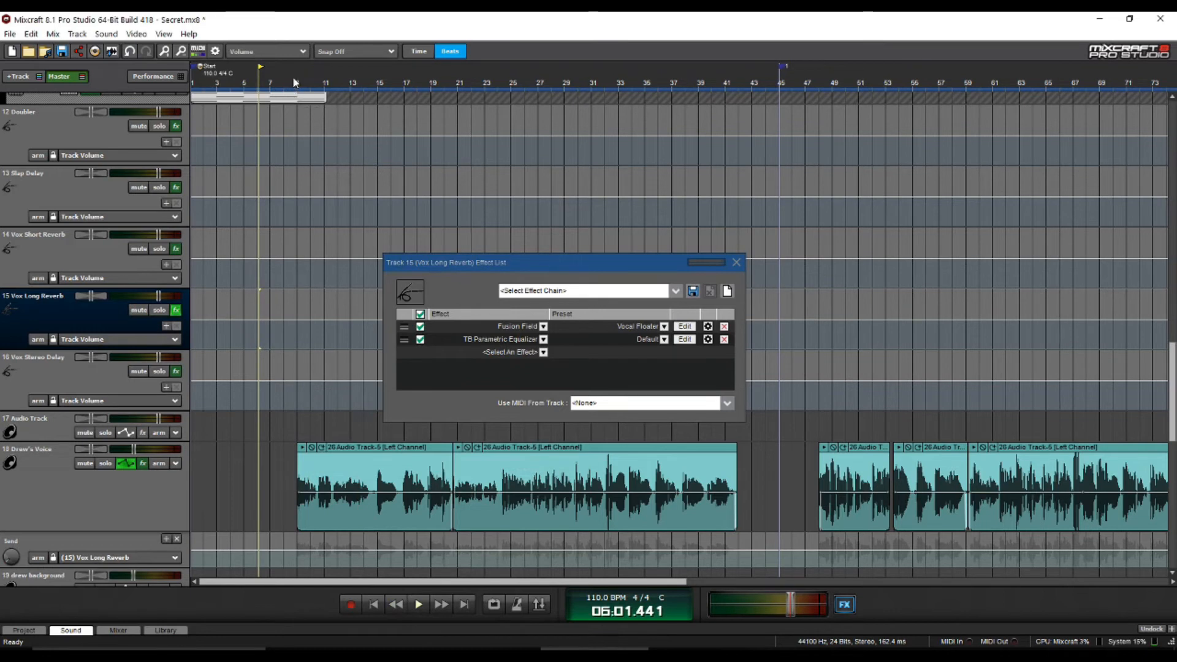
left_click(293, 79)
left_click(417, 605)
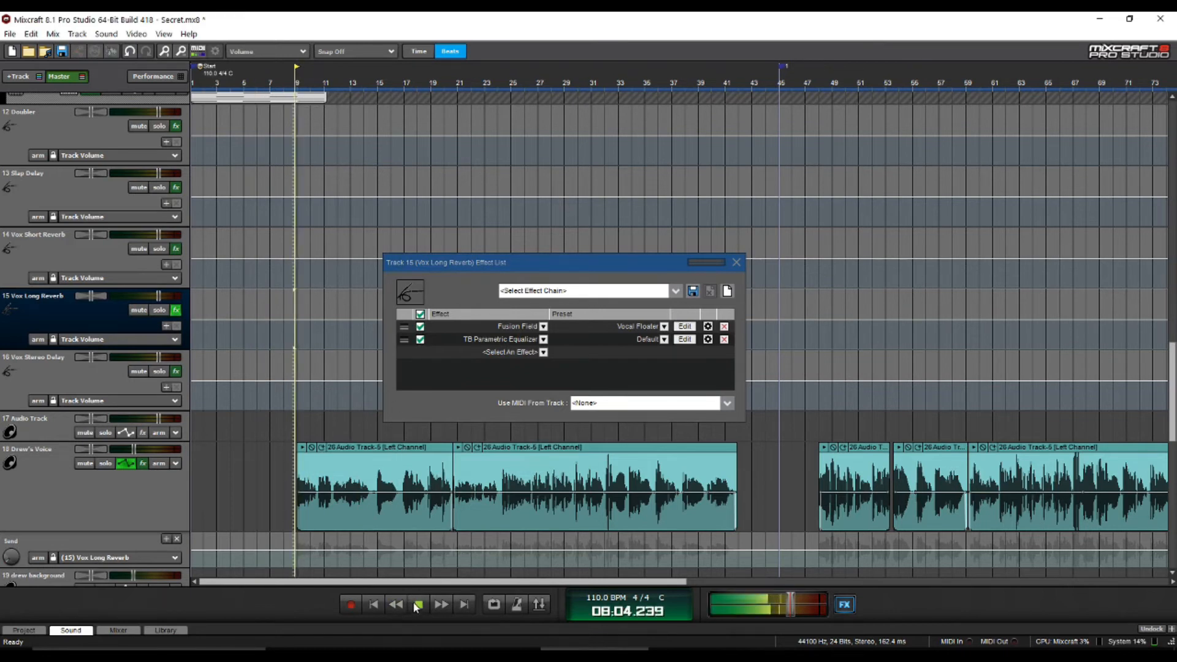
left_click(15, 555)
mouse_move(15, 555)
left_mouse_down()
mouse_move(24, 538)
mouse_move(24, 552)
left_mouse_up()
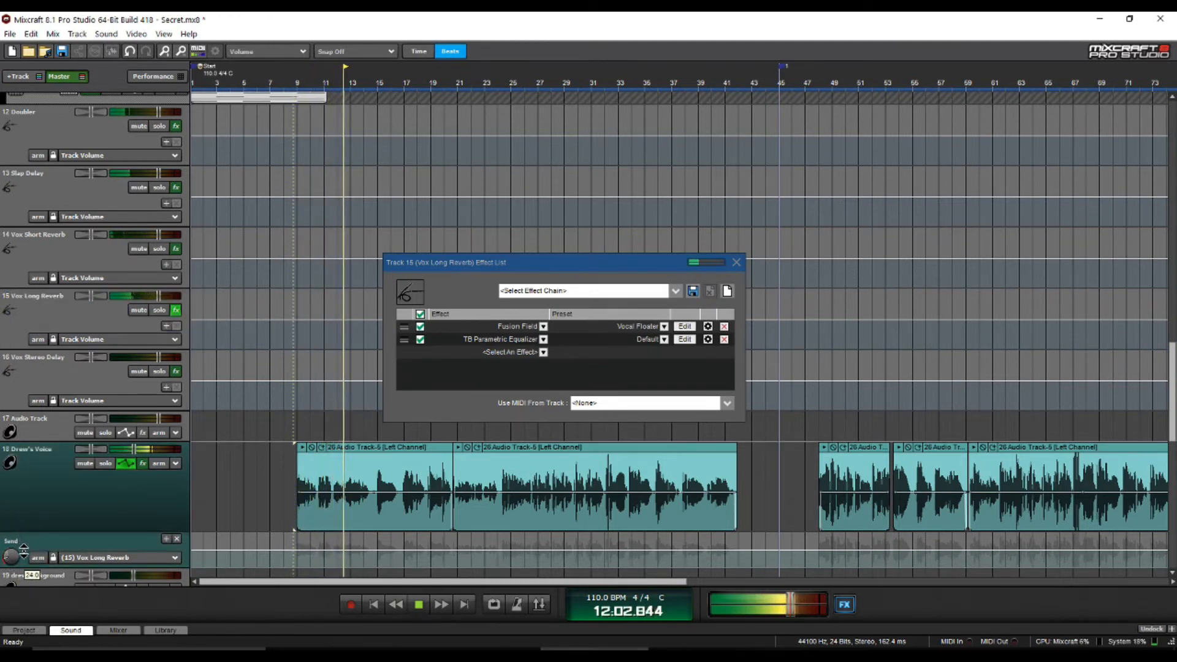
left_click(147, 463)
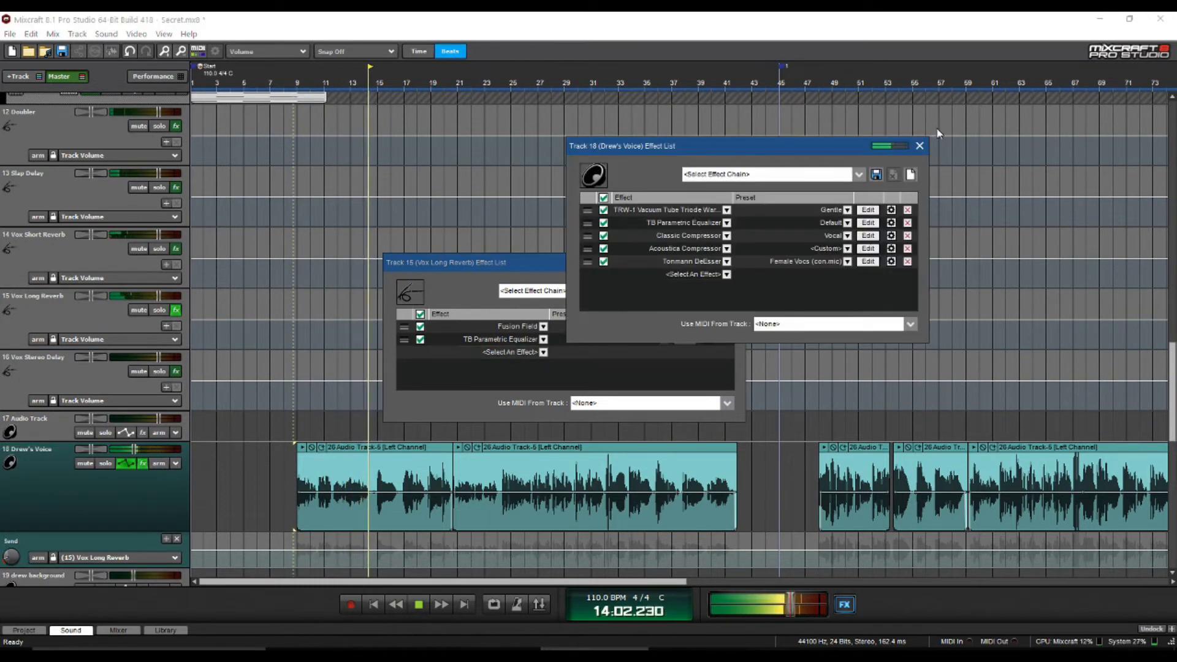
key("Escape")
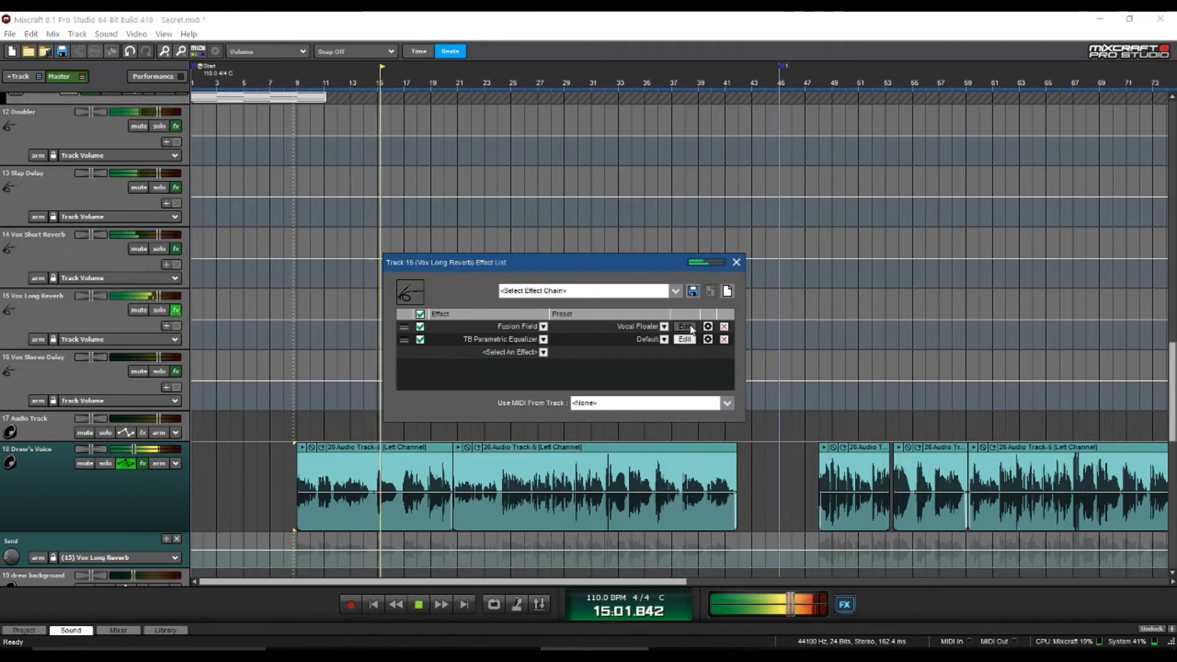
Set the decay in track 15's Fusion Field reverb to about 3.58 seconds and close the effect
left_click(685, 326)
mouse_move(434, 334)
mouse_move(434, 334)
left_mouse_down()
mouse_move(448, 314)
mouse_move(447, 341)
left_mouse_up()
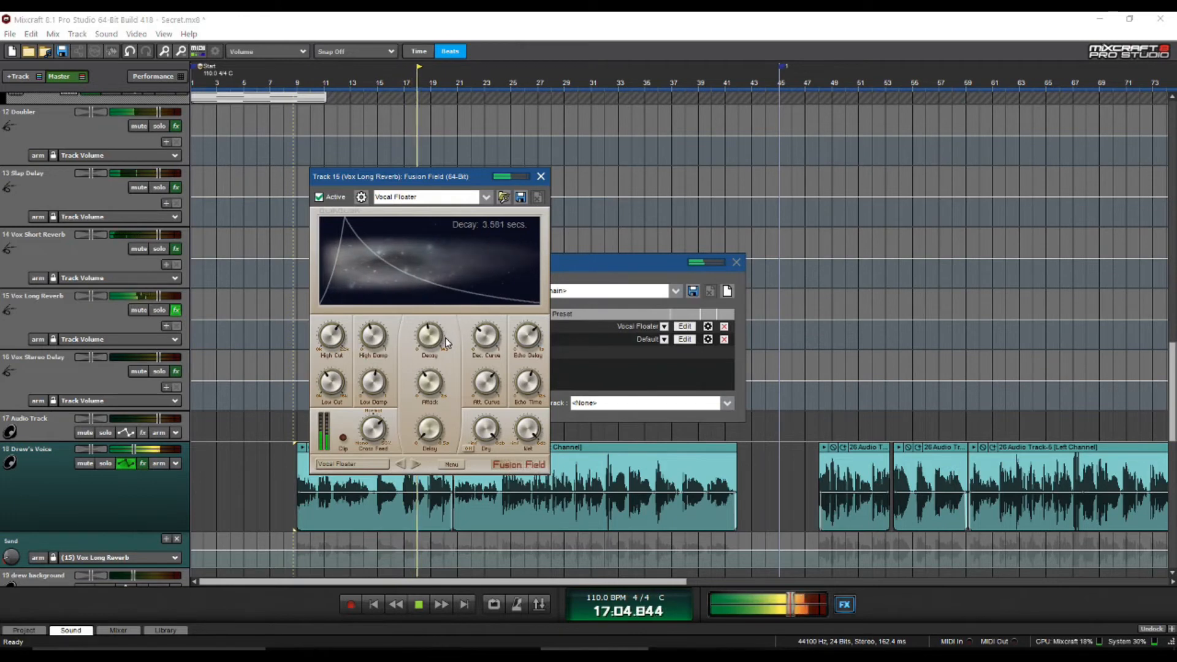
left_click(545, 177)
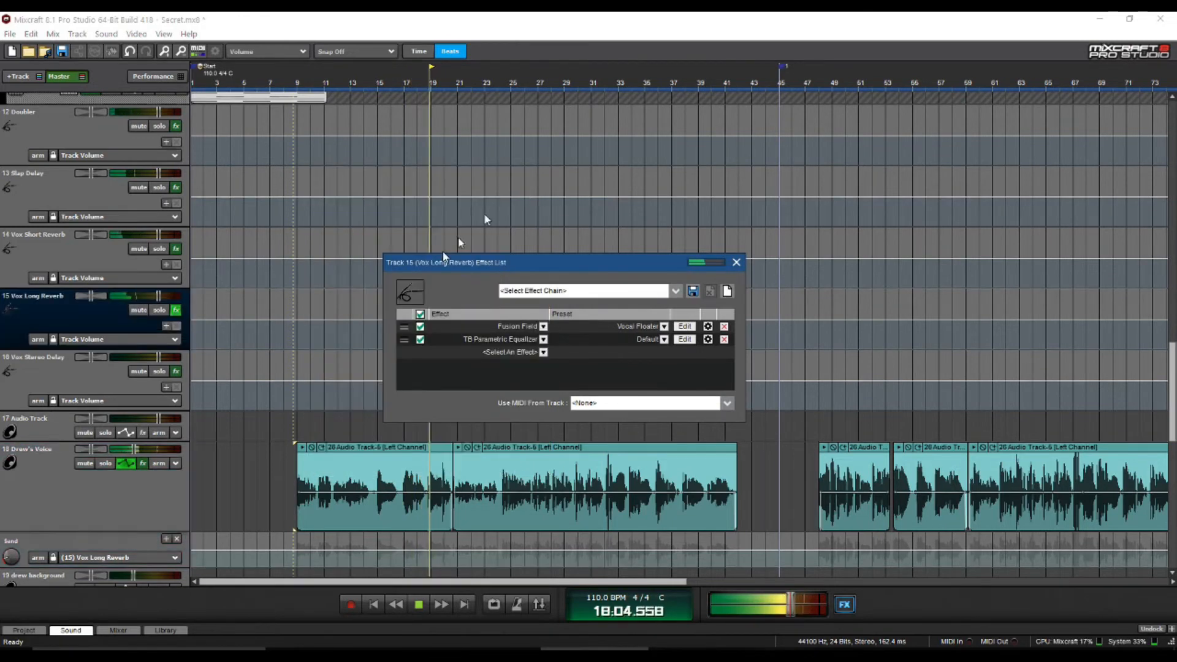
Readjust track 18's Vox Long Reverb send, compare playback with track 15's effects bypassed and re-enabled, and stop playback
left_click_drag(12, 554, 19, 552)
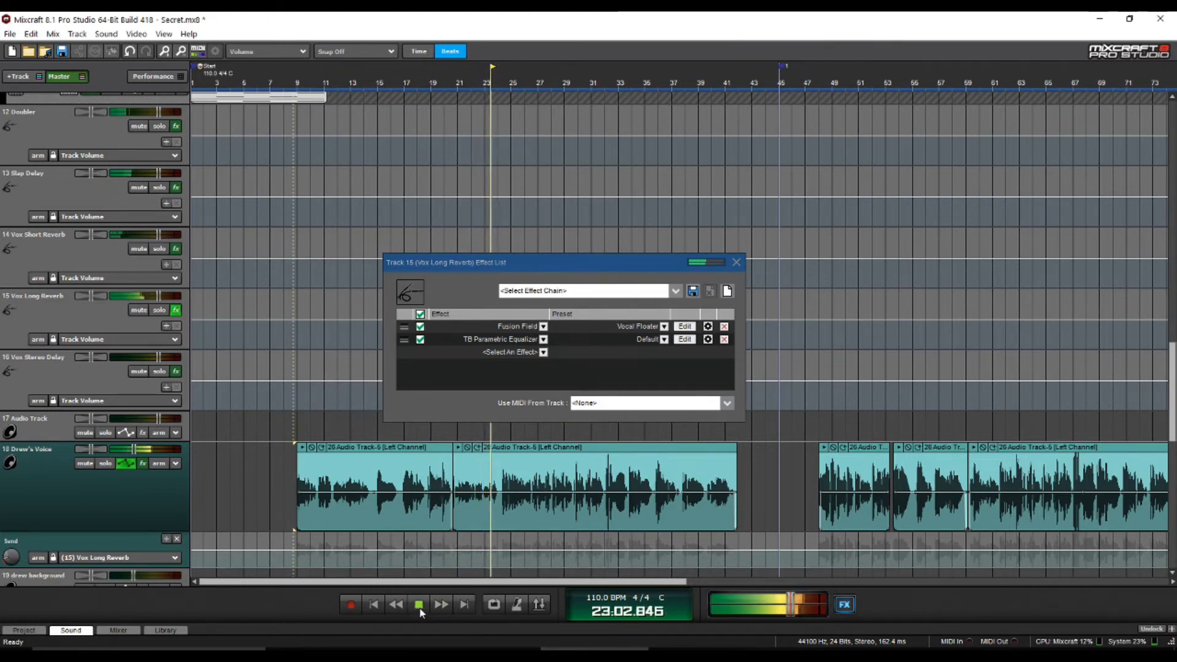
left_click(420, 316)
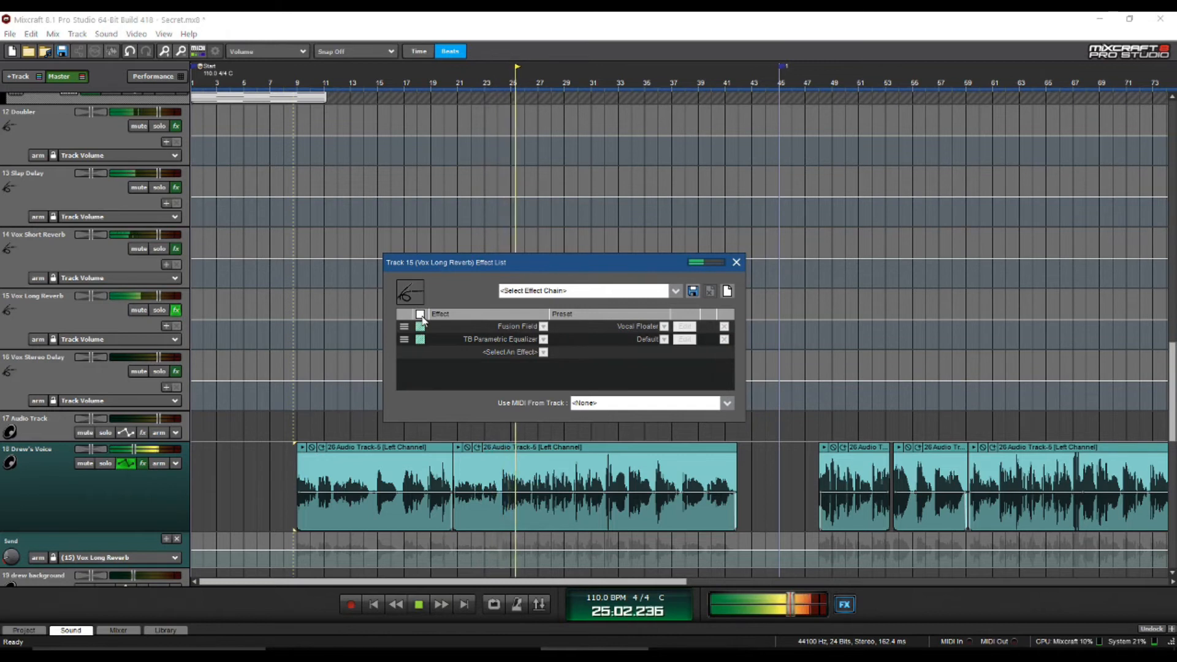
left_click(420, 315)
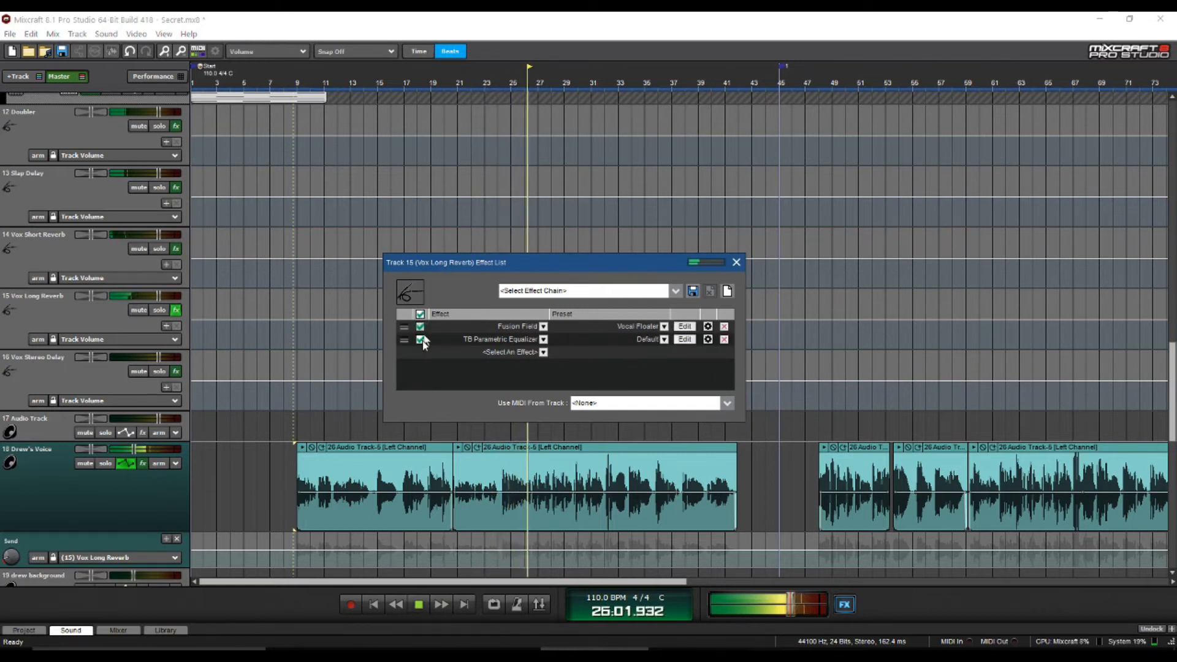
key("space")
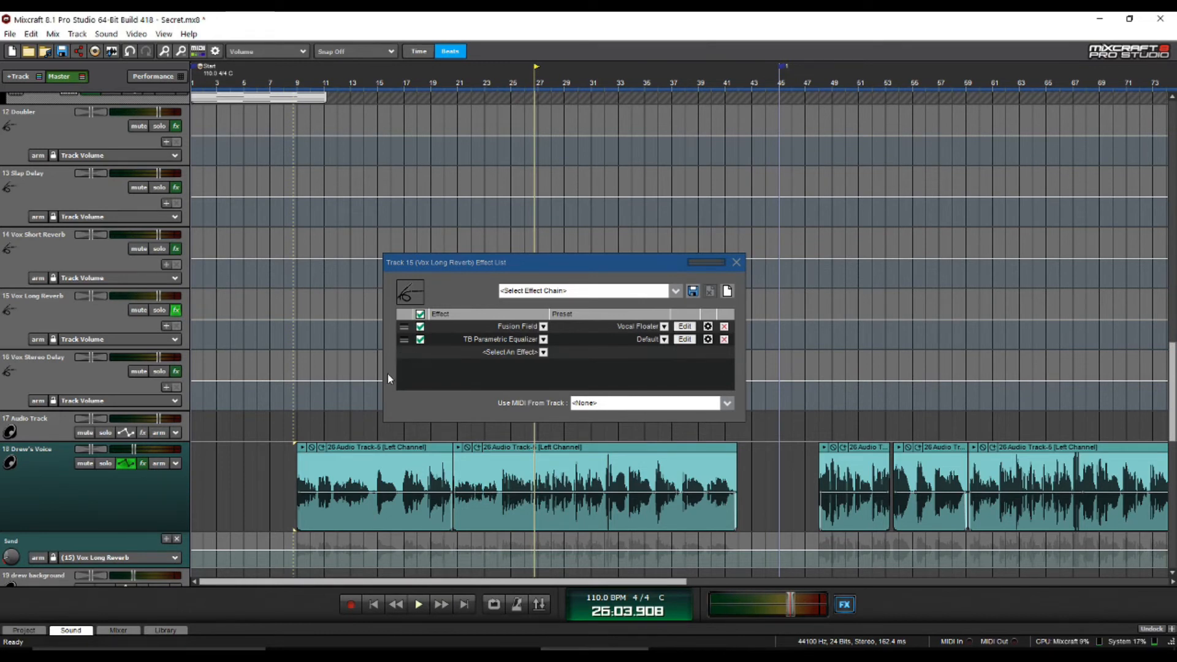
Switch track 18's send lane to (16) Vox Stereo Delay and open the SanfordDelay effect on track 16
left_click(123, 557)
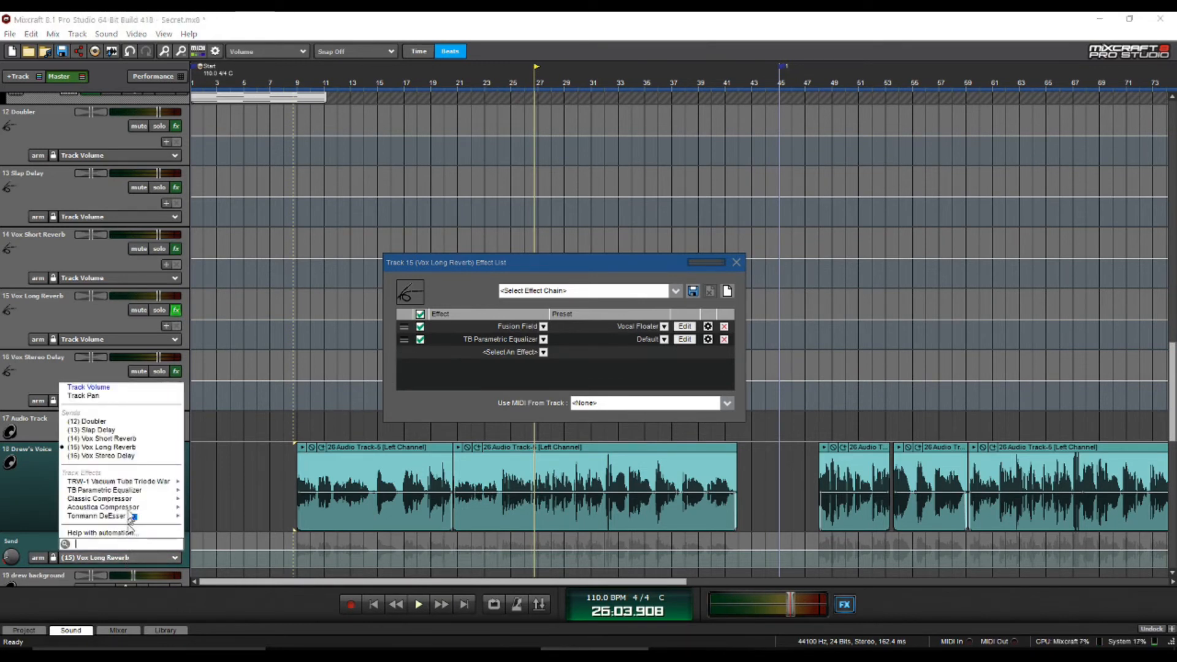
left_click(136, 456)
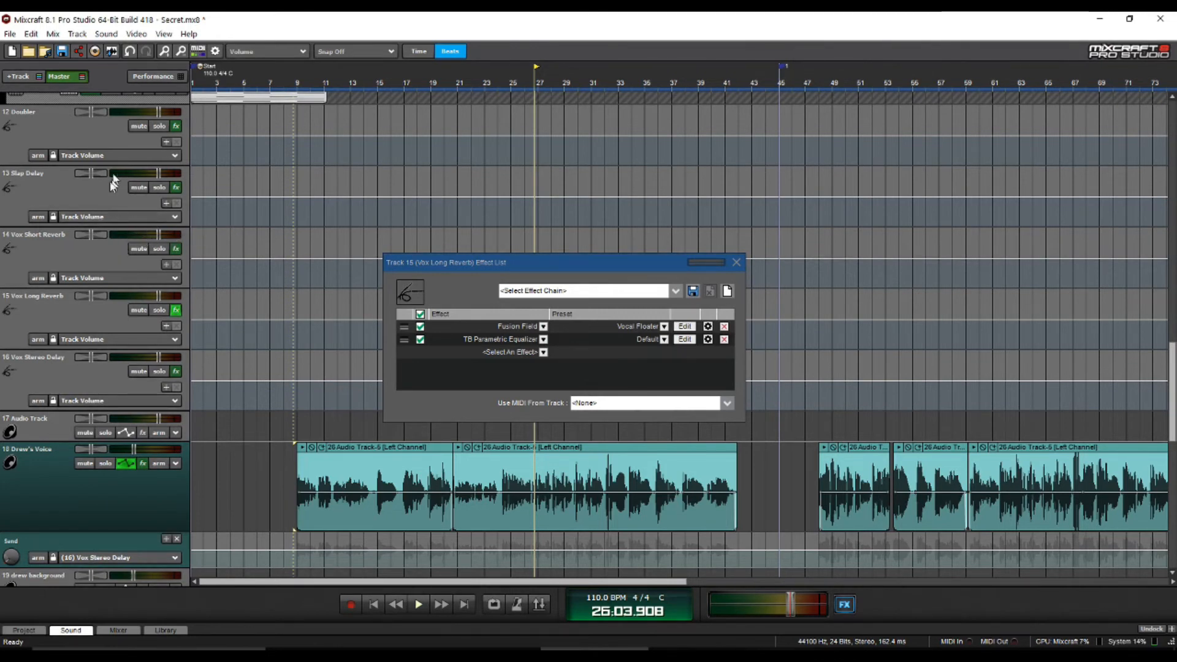
left_click(176, 371)
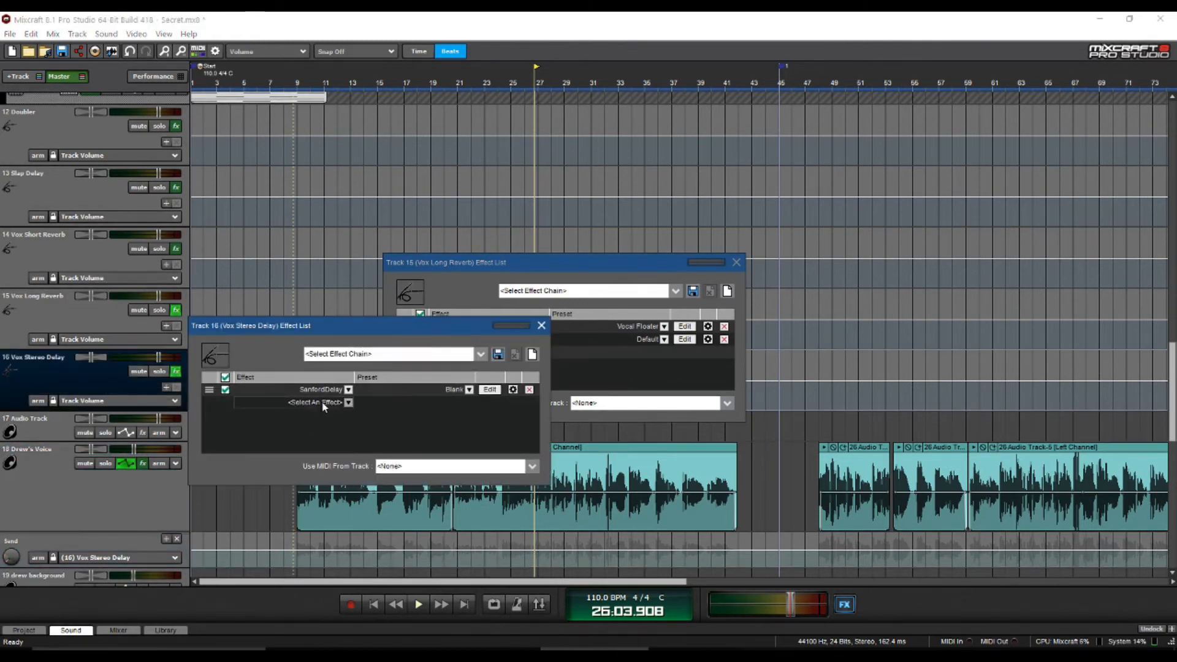
left_click(489, 390)
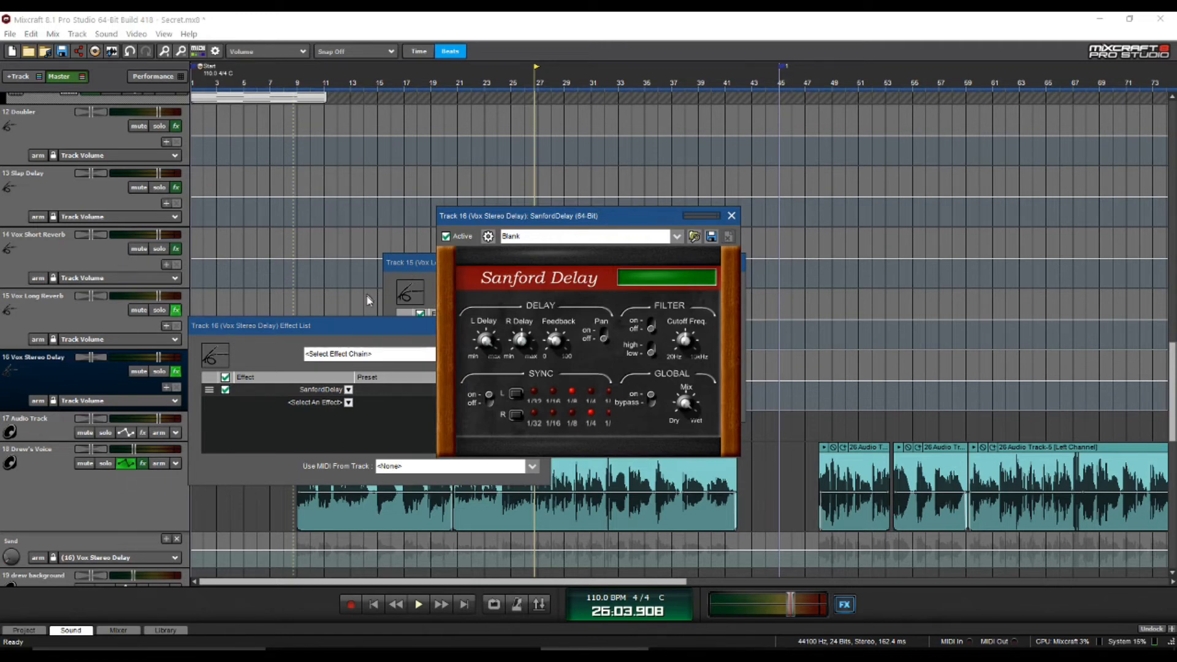
Close the Effect List windows of tracks 16 and 15, keeping the SanfordDelay window open
left_click(372, 331)
left_click(542, 325)
left_click(428, 261)
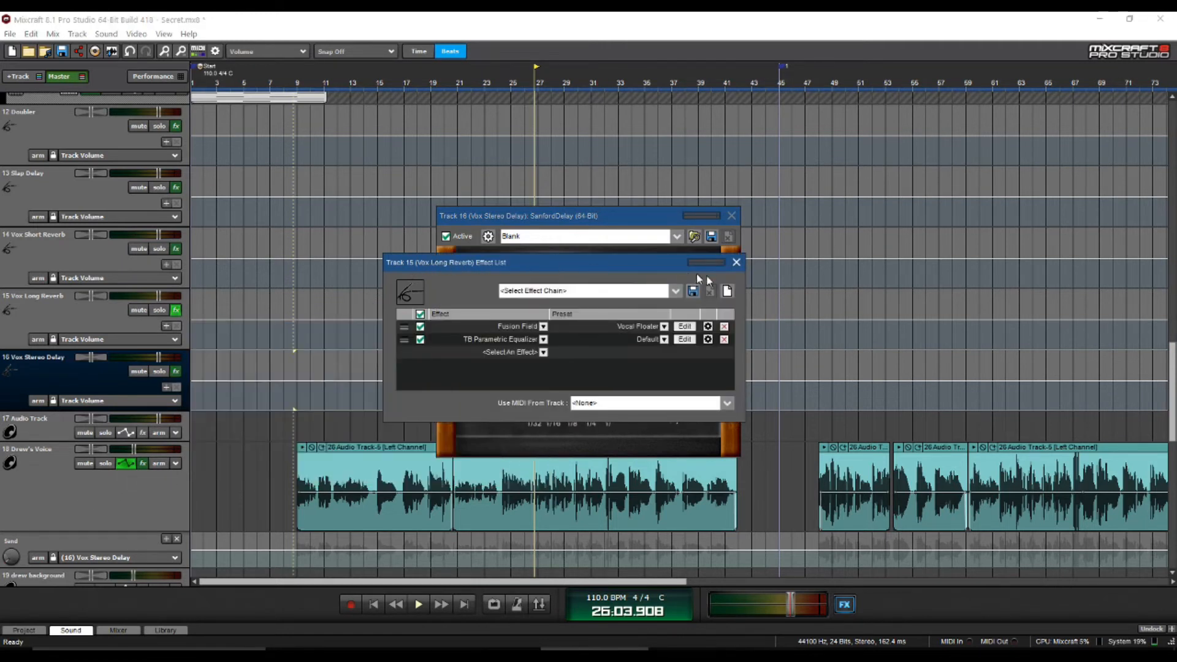
left_click(735, 262)
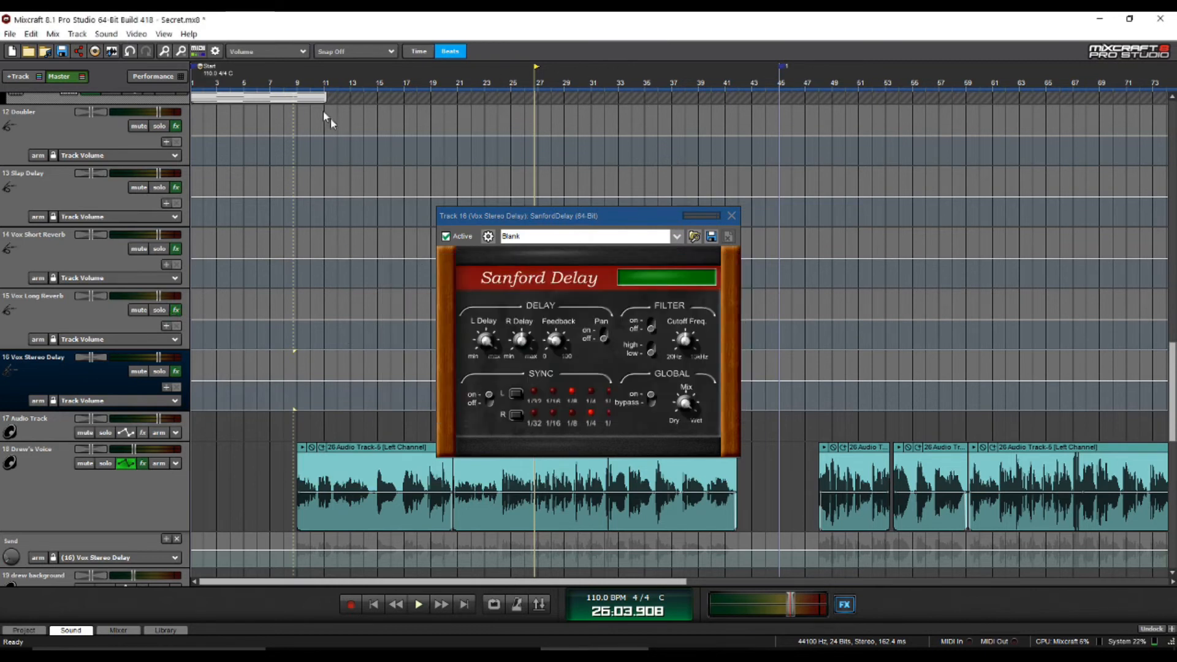
Play the vocal from bar 9 and again from about bar 14, adjusting track 18's Vox Stereo Delay send level, and stop playback
left_click(297, 86)
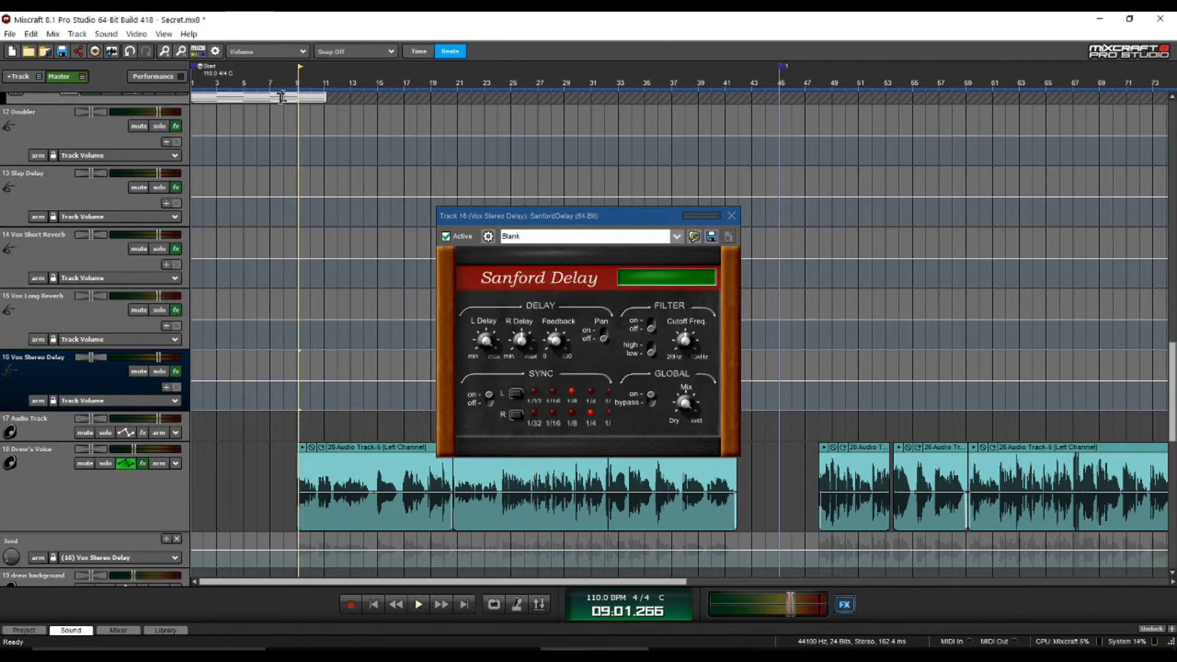
key("space")
mouse_move(14, 557)
left_mouse_down()
mouse_move(27, 533)
mouse_move(28, 561)
left_mouse_up()
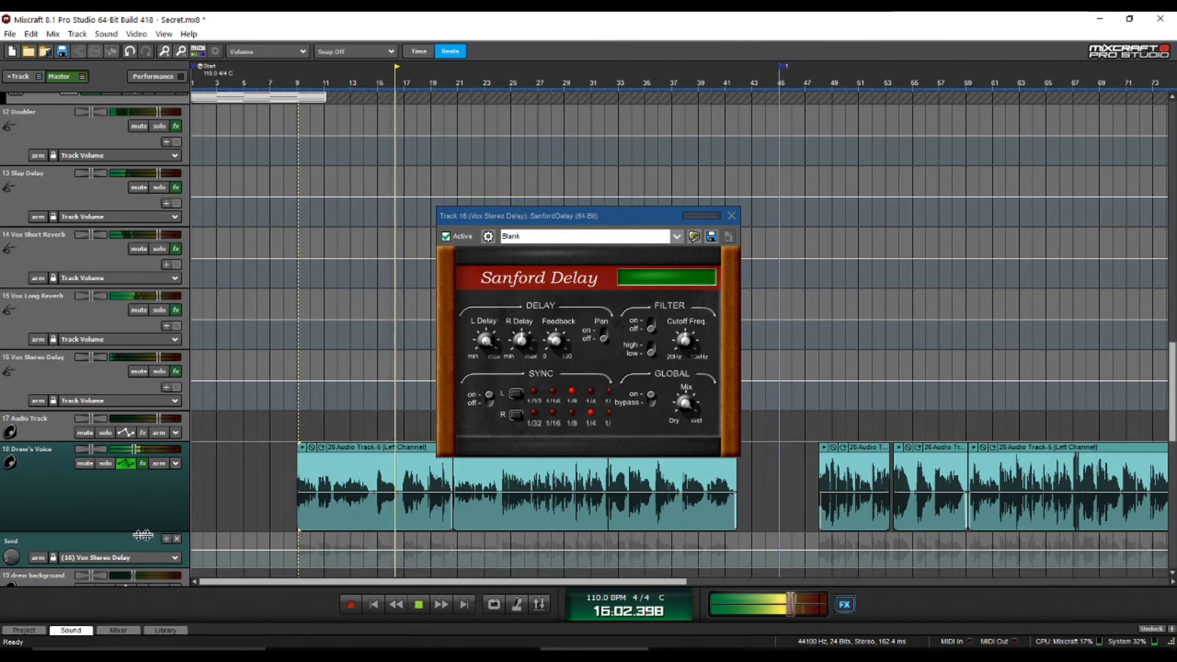
left_click(371, 80)
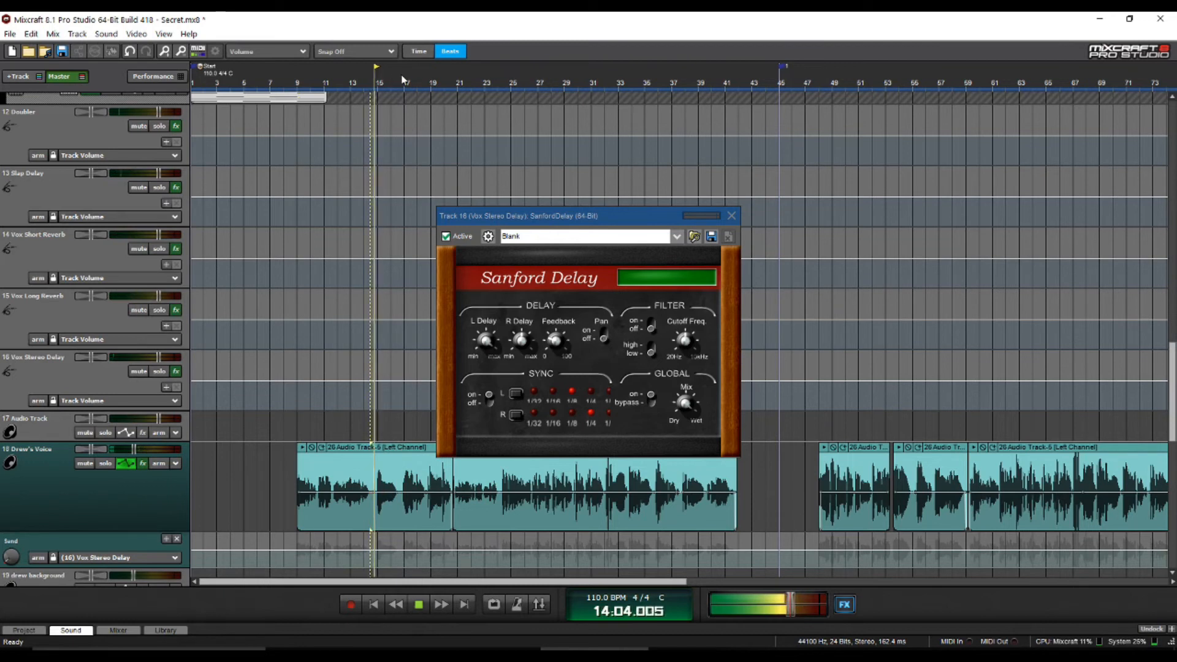
left_click(419, 604)
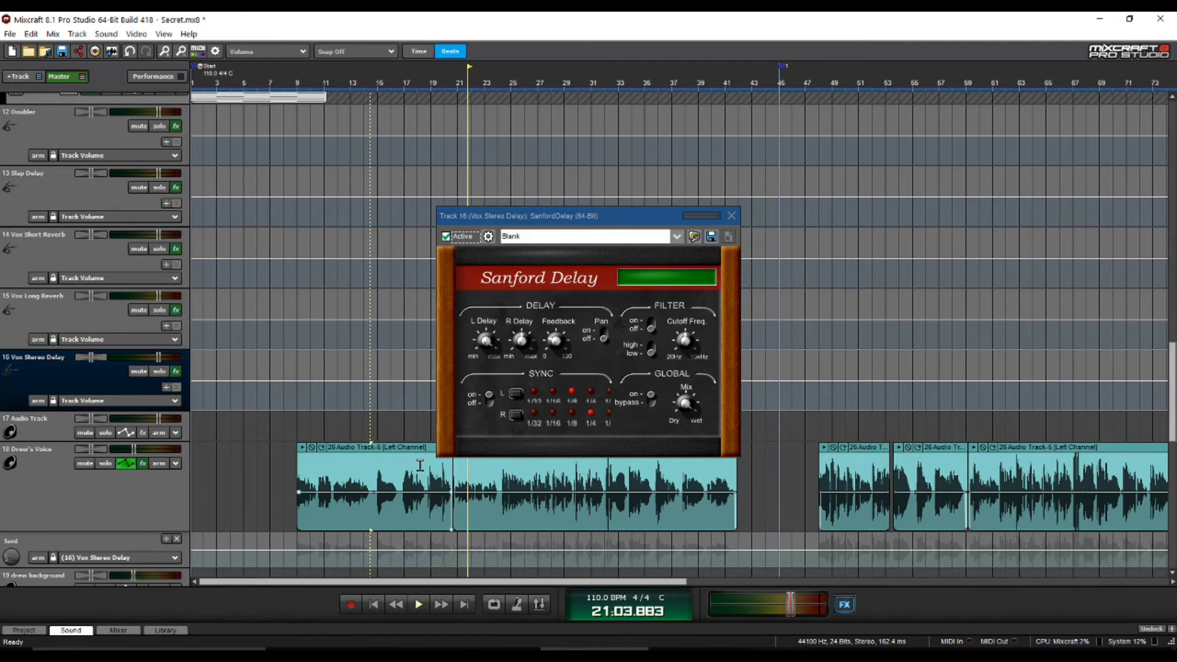
Play the full mix from about bar 8 through the first vocal section, close the SanfordDelay window, and stop playback
left_click(420, 465)
left_click(283, 86)
key("space")
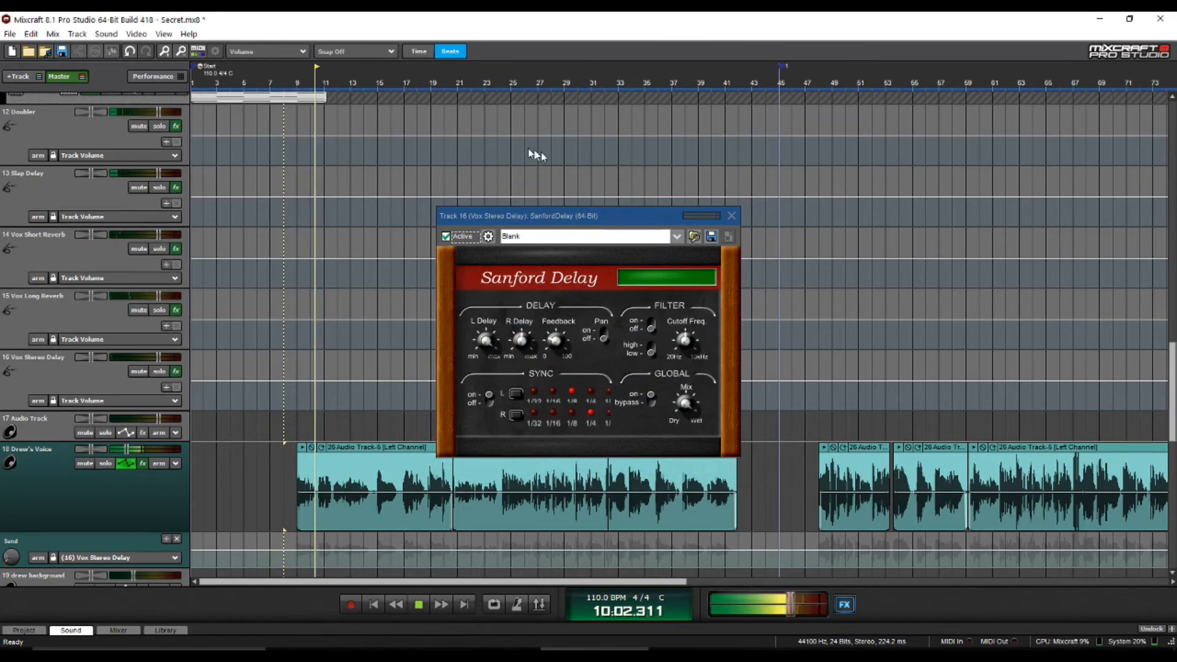
left_click(731, 215)
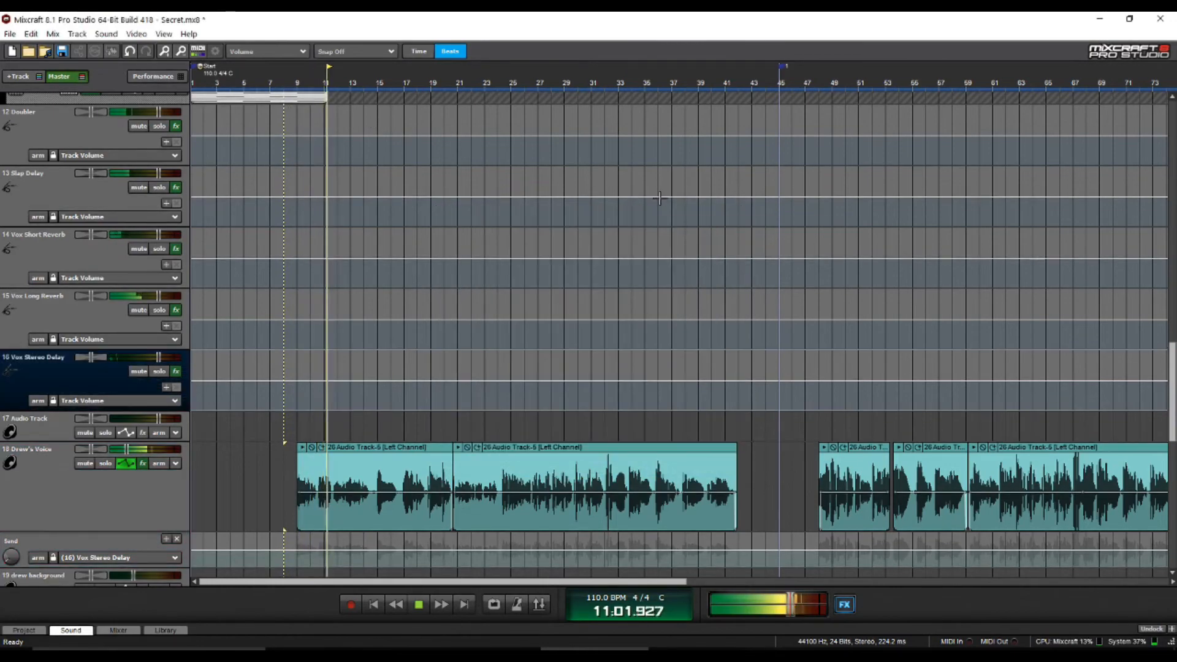
left_click_drag(1172, 377, 1173, 422)
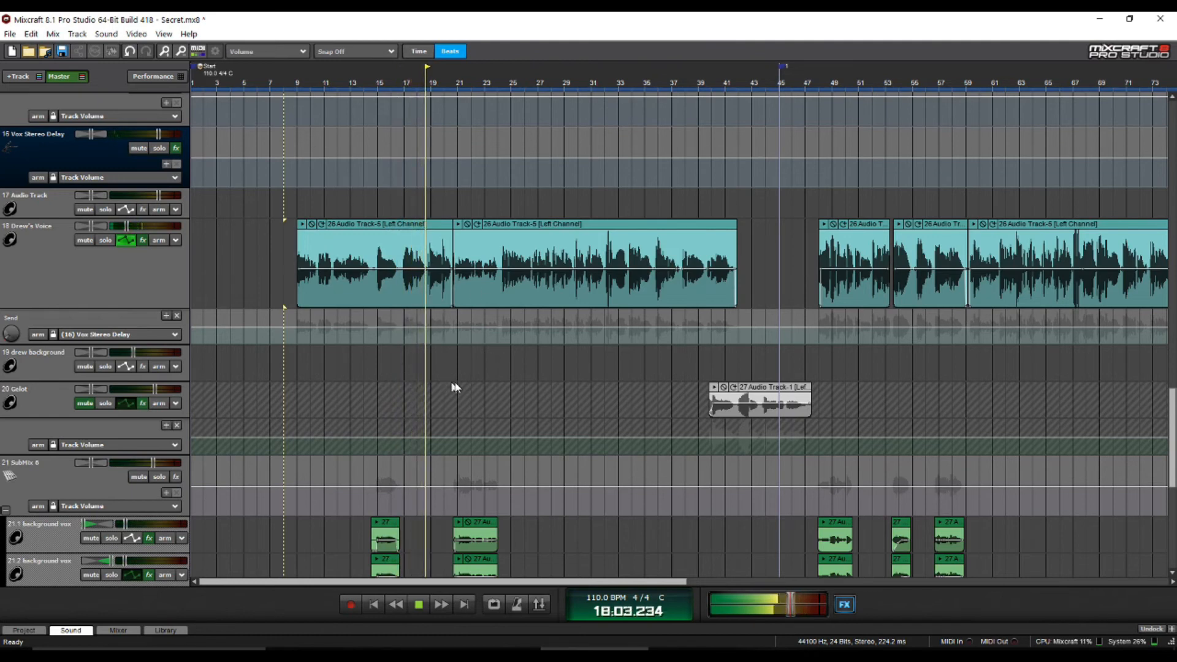
key("space")
Play the full mix from about bar 46 into the second vocal section and stop playback
left_click(799, 80)
key("space")
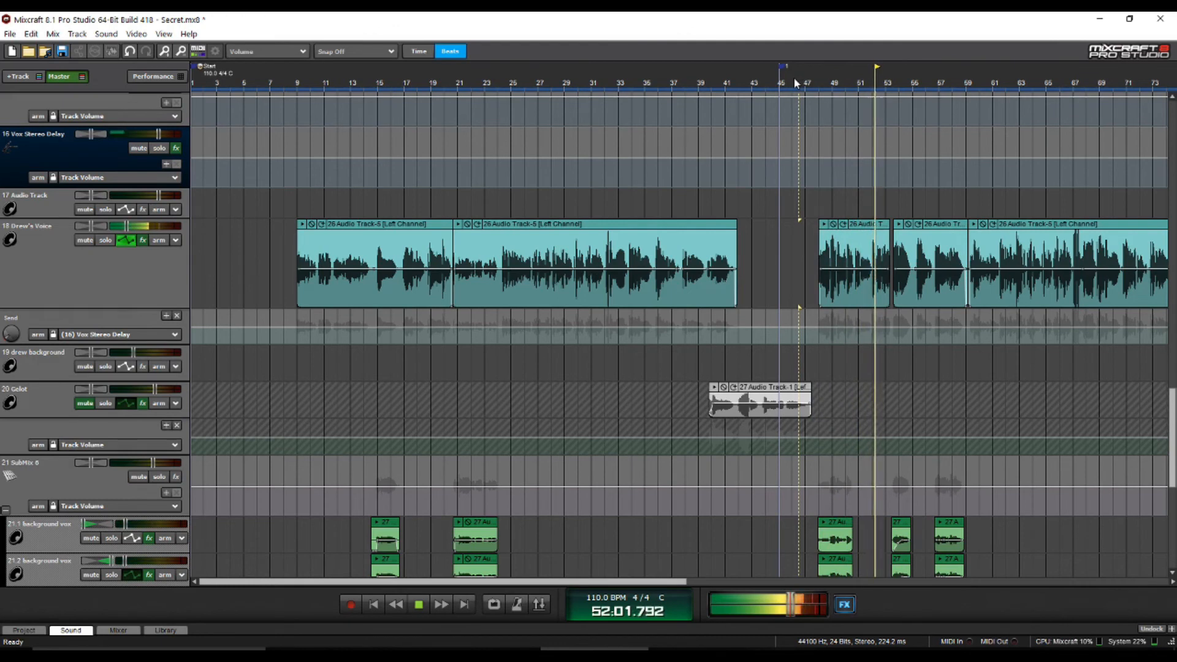
key("space")
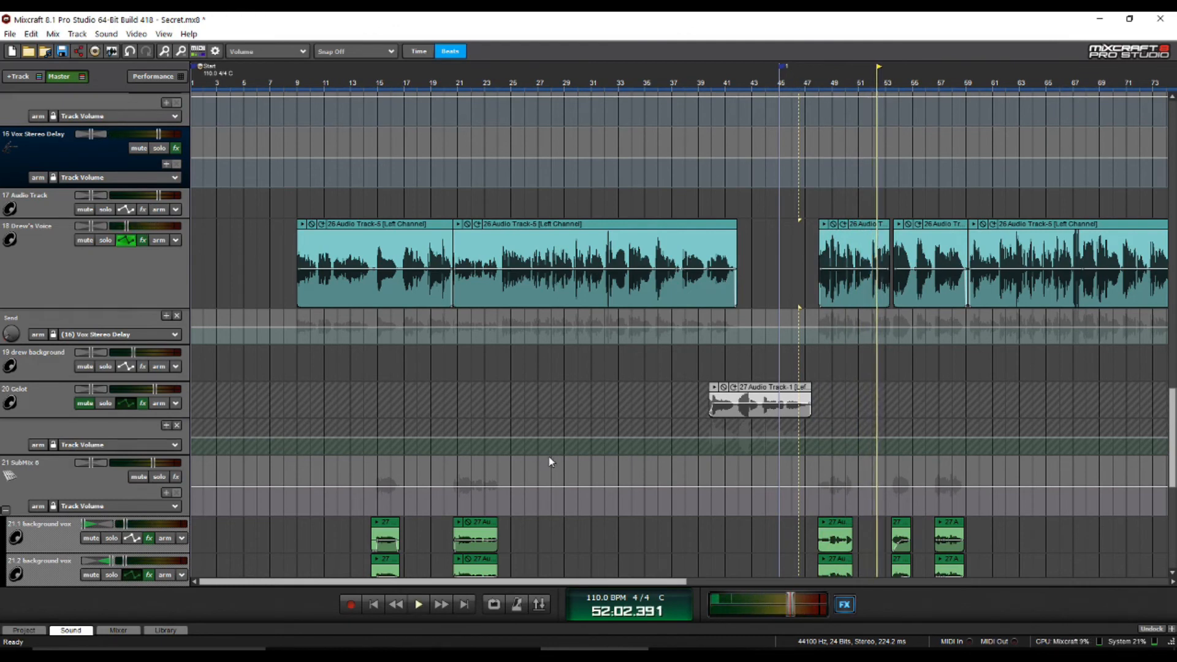